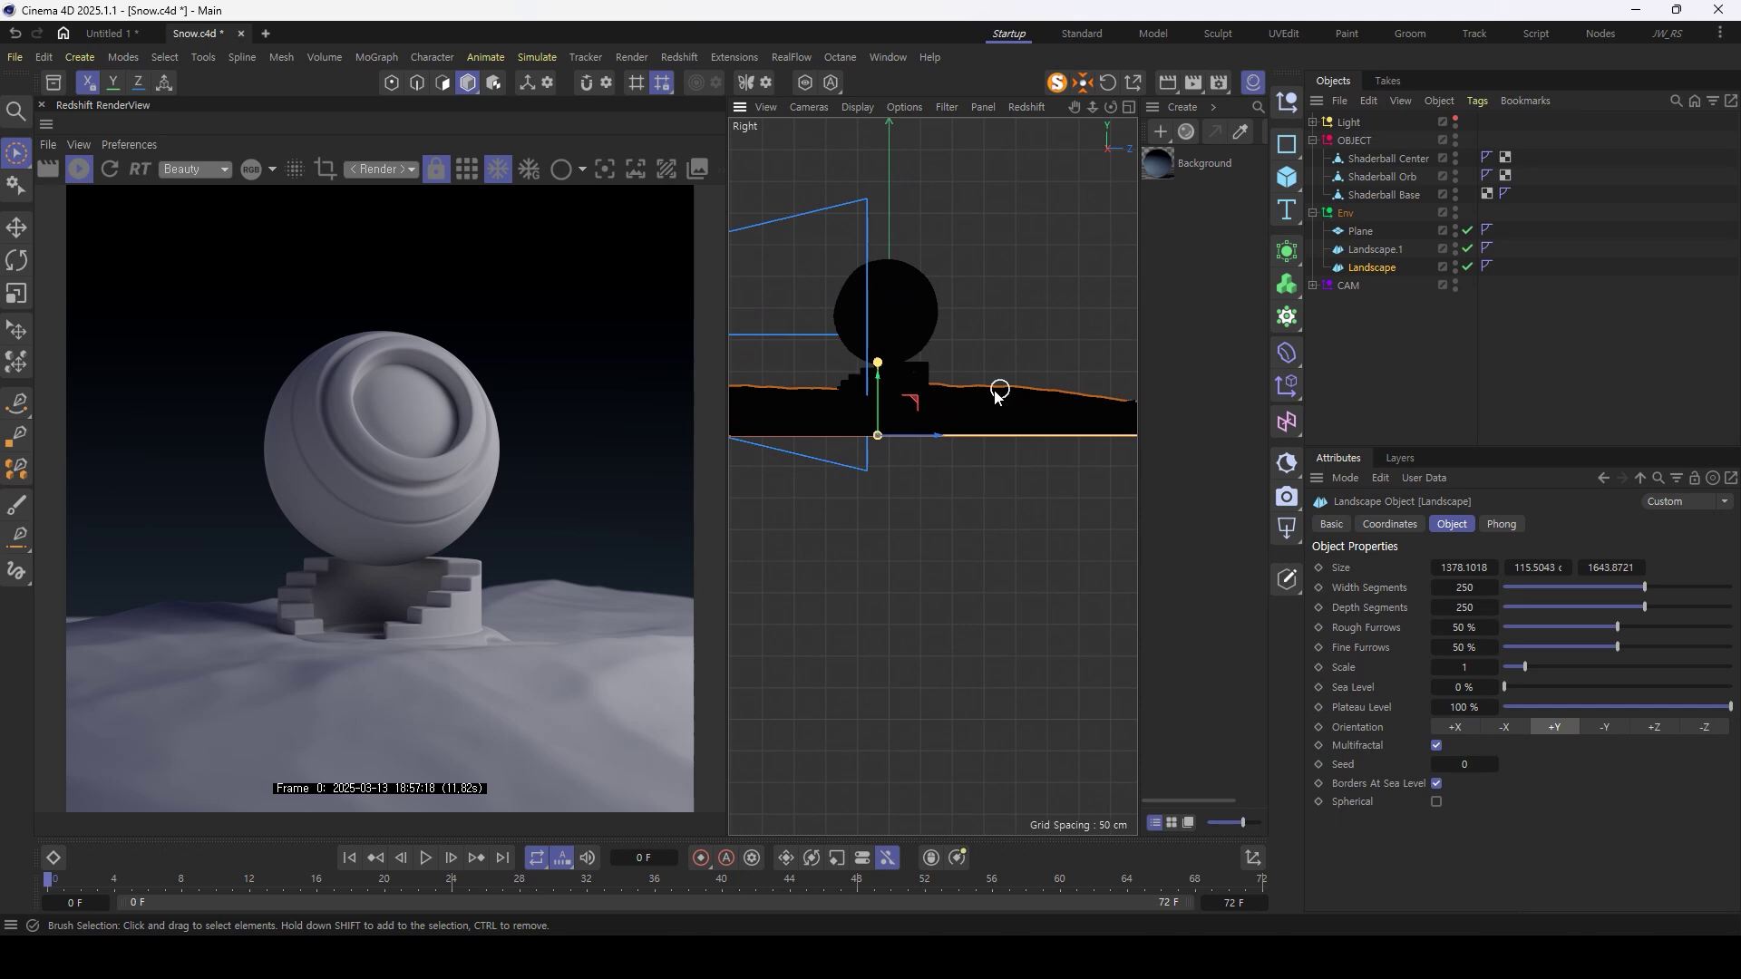
# - Select the shaderball and ground plane and view the scene through the RS Camera perspective
pyautogui.scroll(3, 889, 390)
pyautogui.scroll(3, 994, 434)
pyautogui.click(1003, 368)
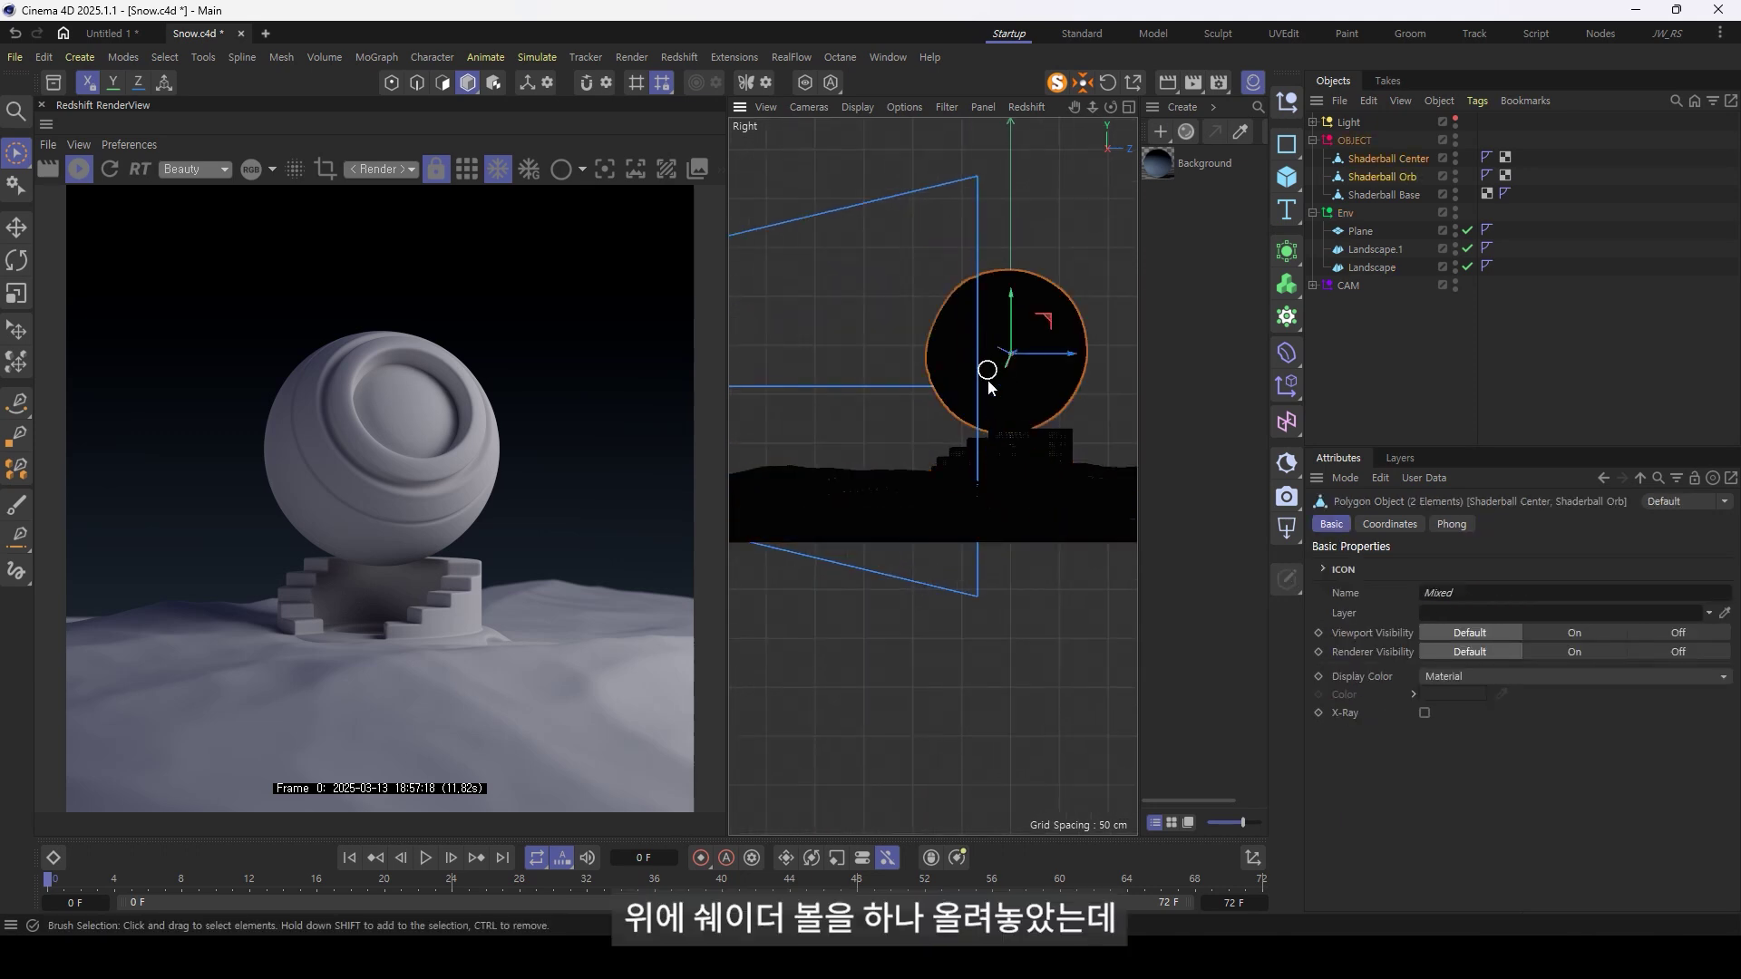
pyautogui.press('F1')
pyautogui.click(1027, 368)
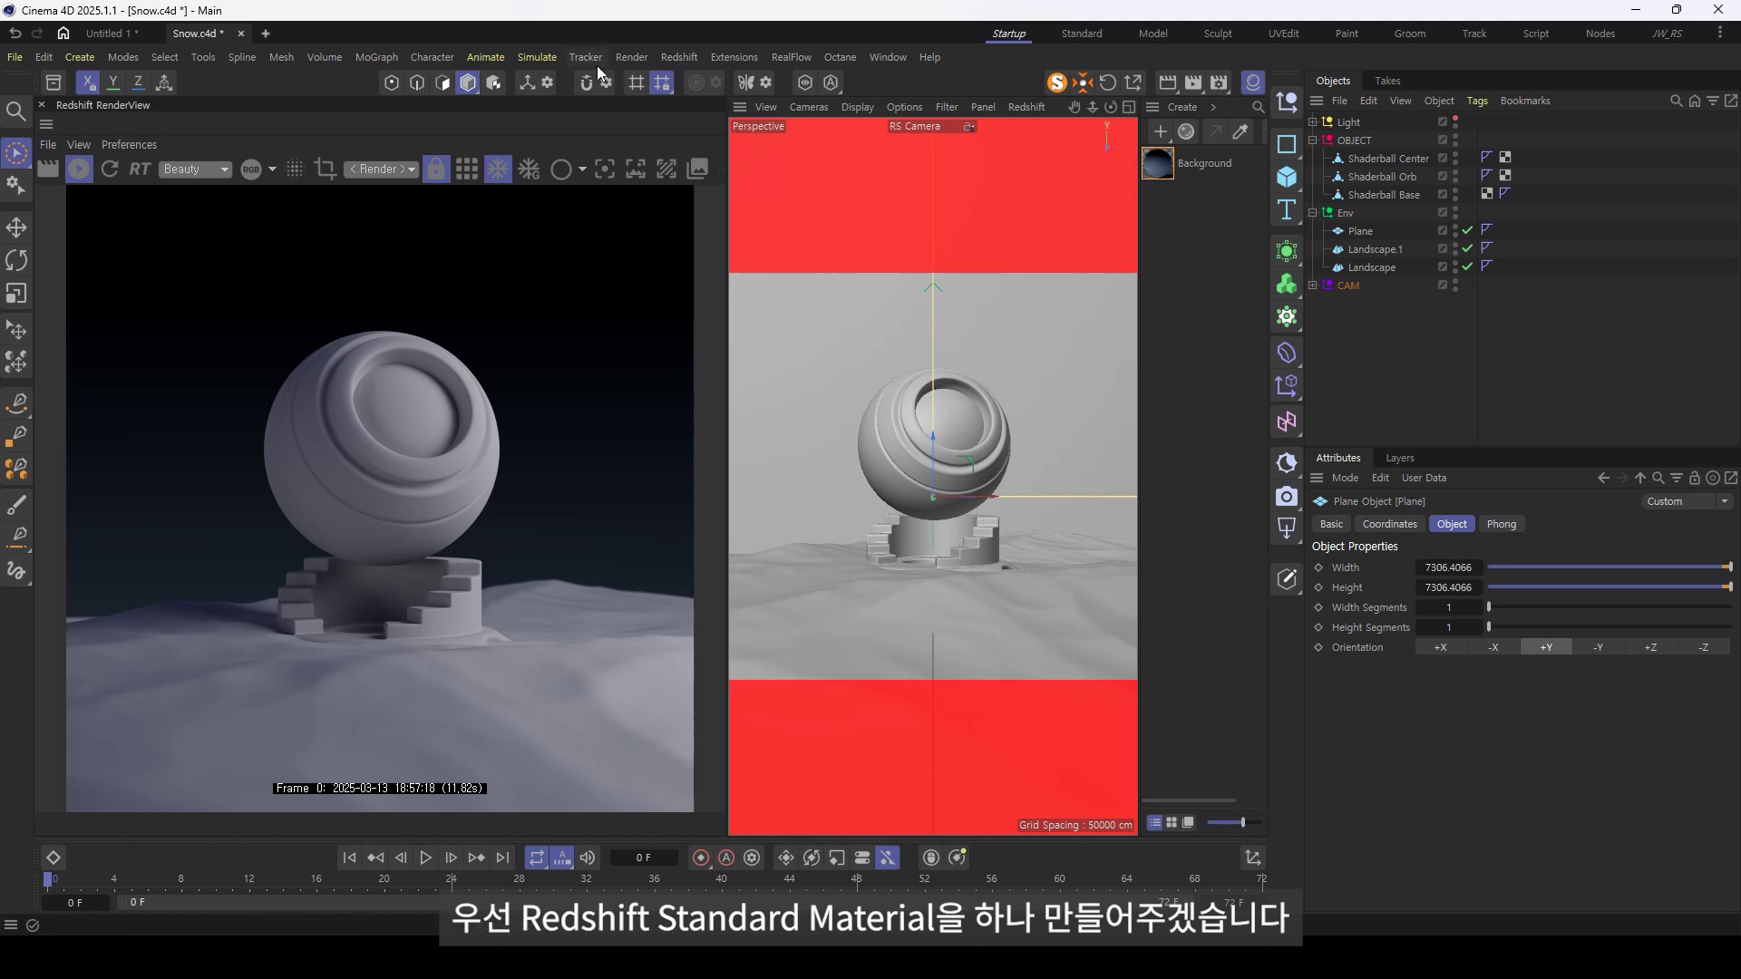
pyautogui.click(679, 56)
# - Create a Redshift Standard material named 'Snow'
pyautogui.moveTo(740, 166)
pyautogui.click(927, 160)
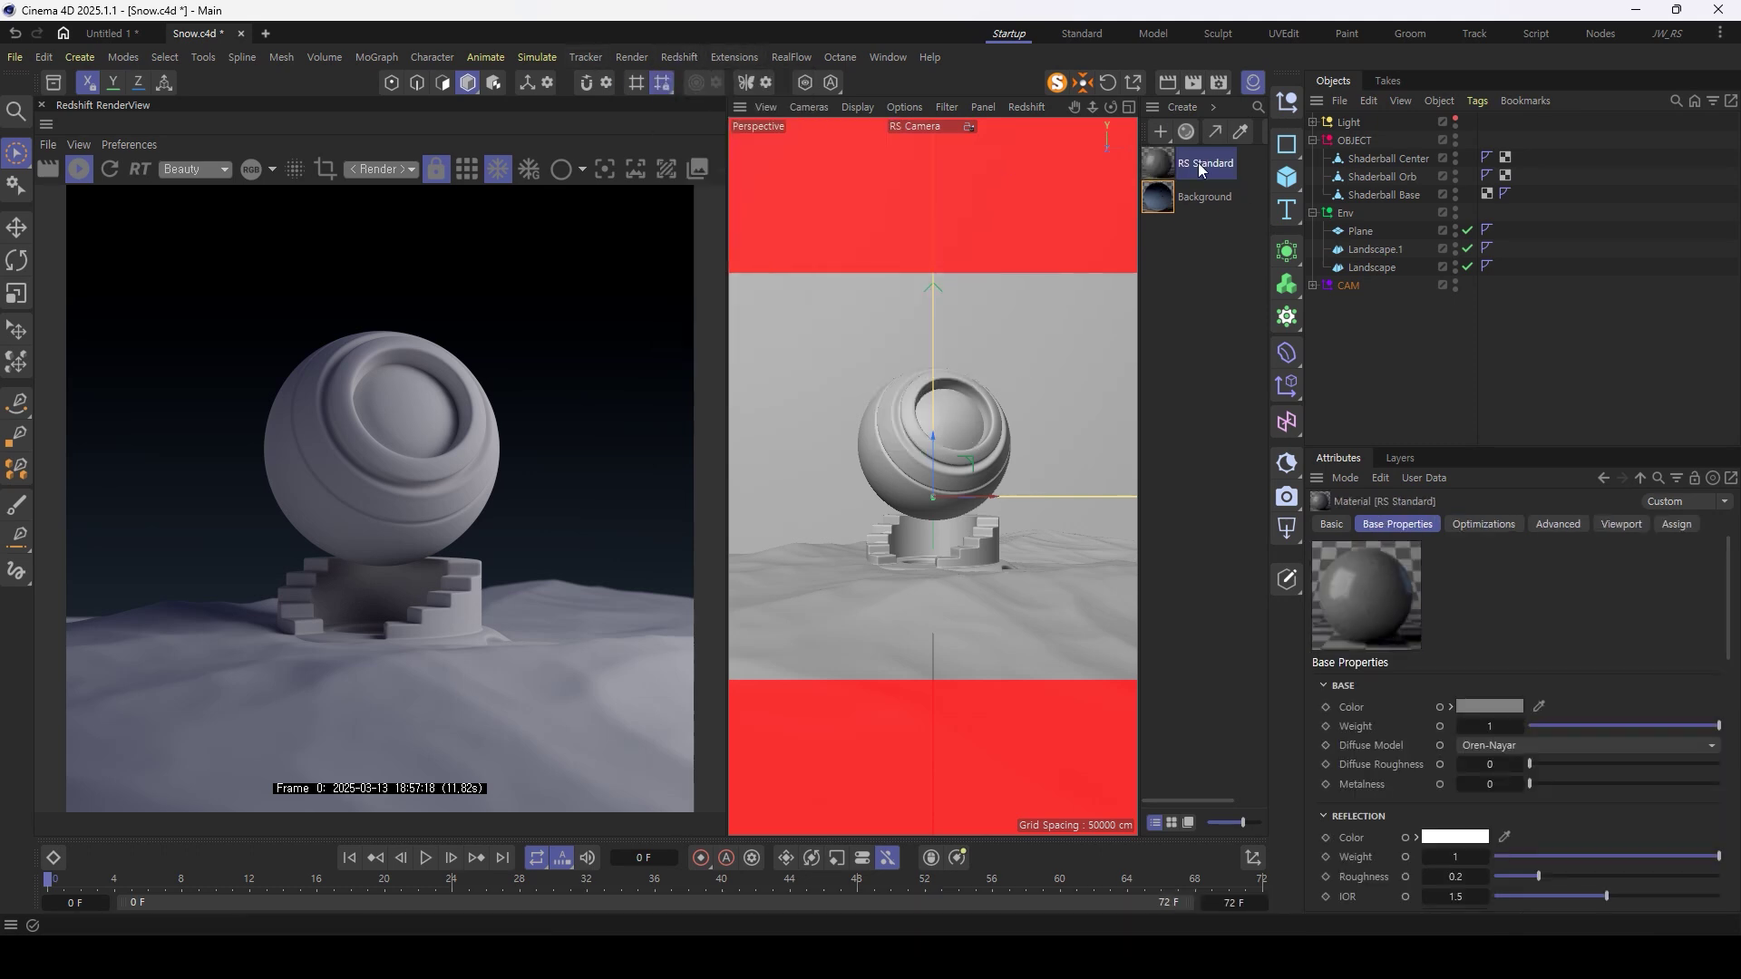
pyautogui.press('capslock')
pyautogui.write('S')
pyautogui.press('capslock')
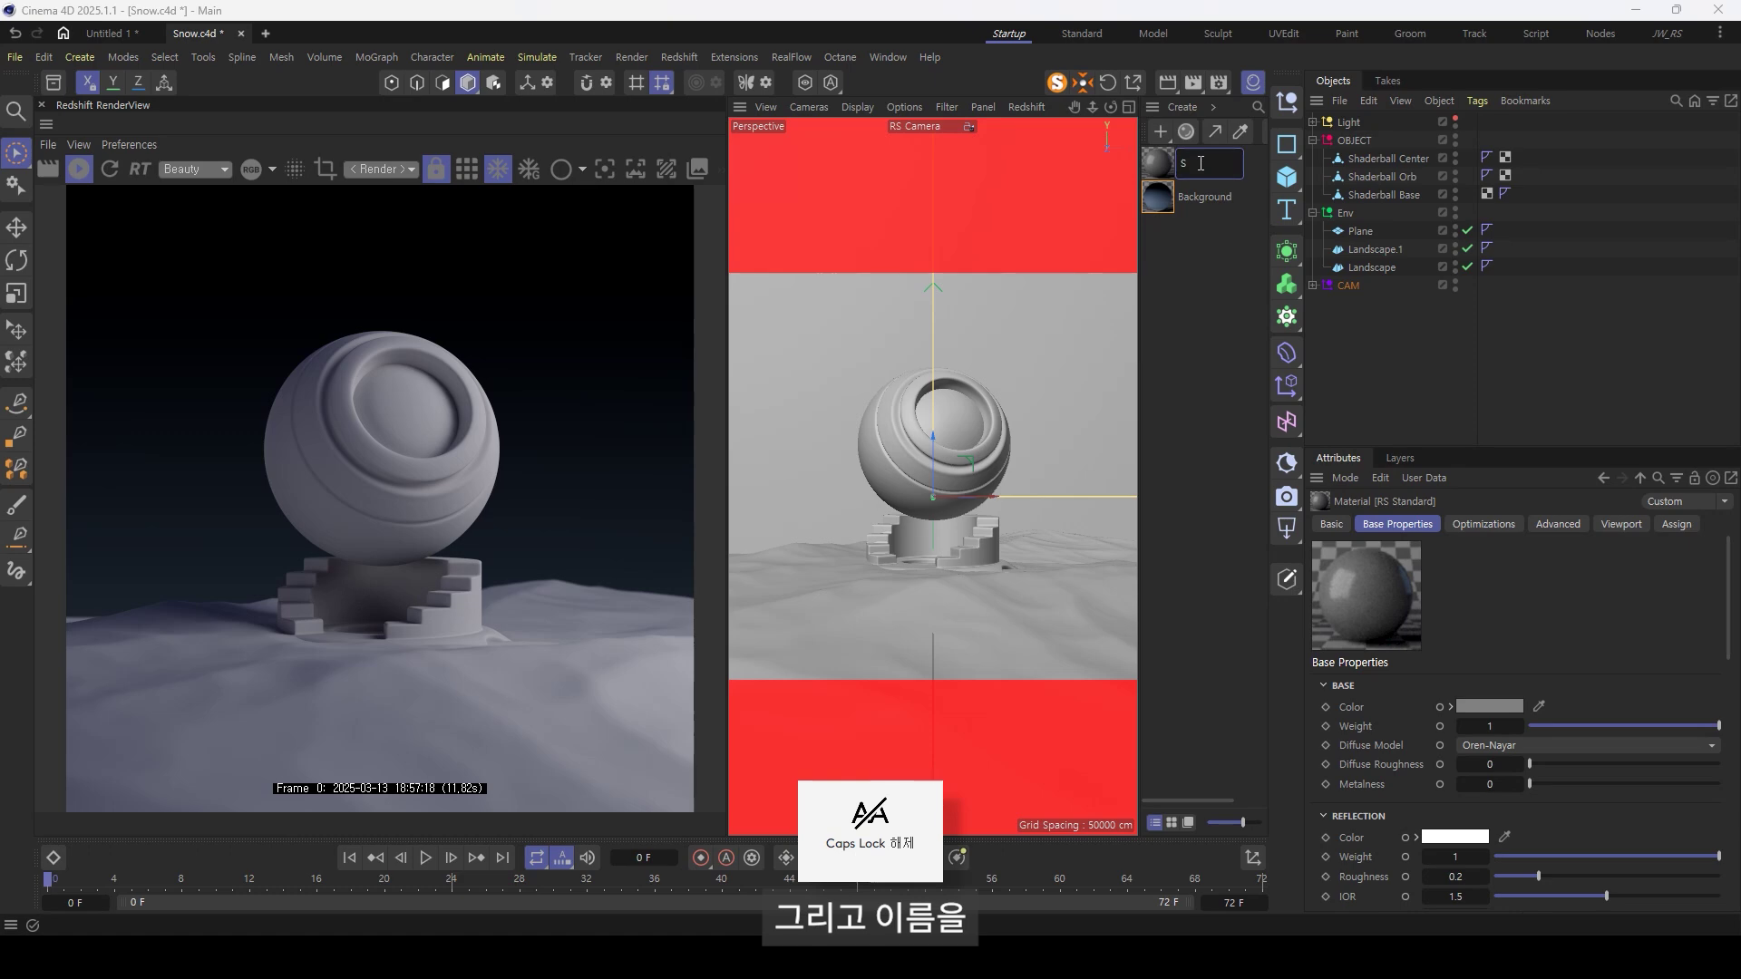
pyautogui.write('now')
pyautogui.press('Return')
# - Apply the Snow material to Landscape.1 and the shaderball parts
pyautogui.moveTo(1199, 167)
pyautogui.mouseDown()
pyautogui.moveTo(1505, 249)
pyautogui.moveTo(1505, 267)
pyautogui.moveTo(1417, 162)
pyautogui.mouseUp()
pyautogui.keyDown('ctrl'); pyautogui.moveTo(1524, 157); pyautogui.dragTo(1533, 194); pyautogui.keyUp('ctrl')
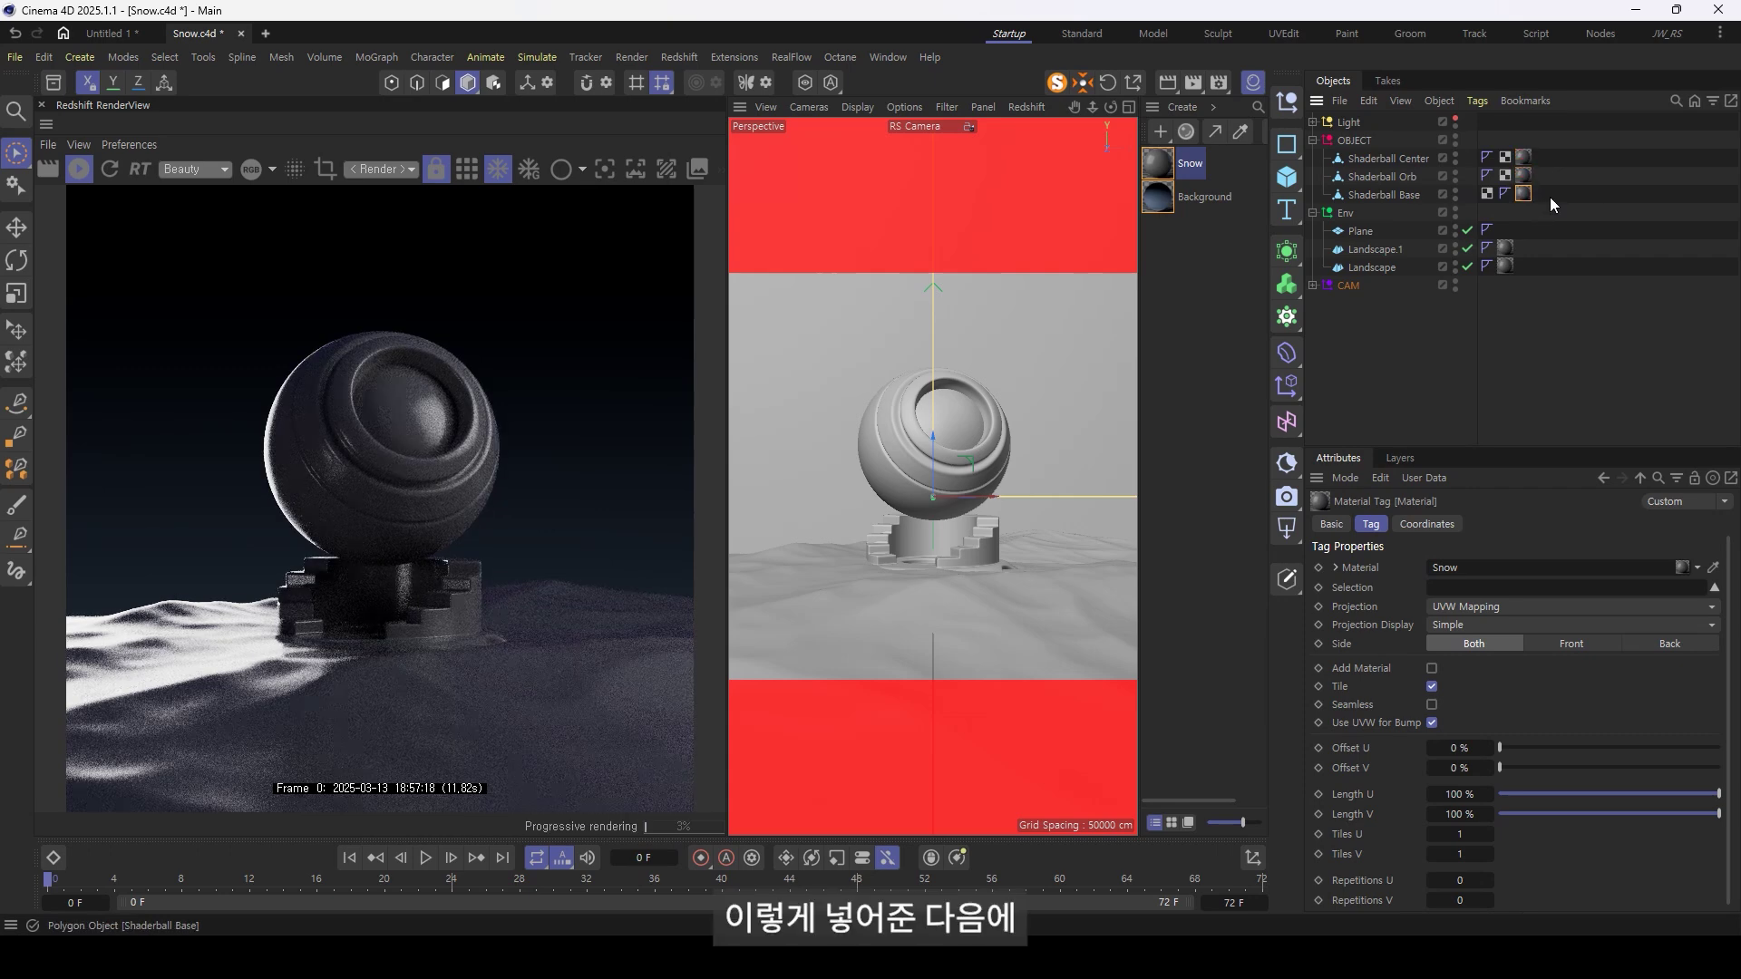
pyautogui.doubleClick(1170, 162)
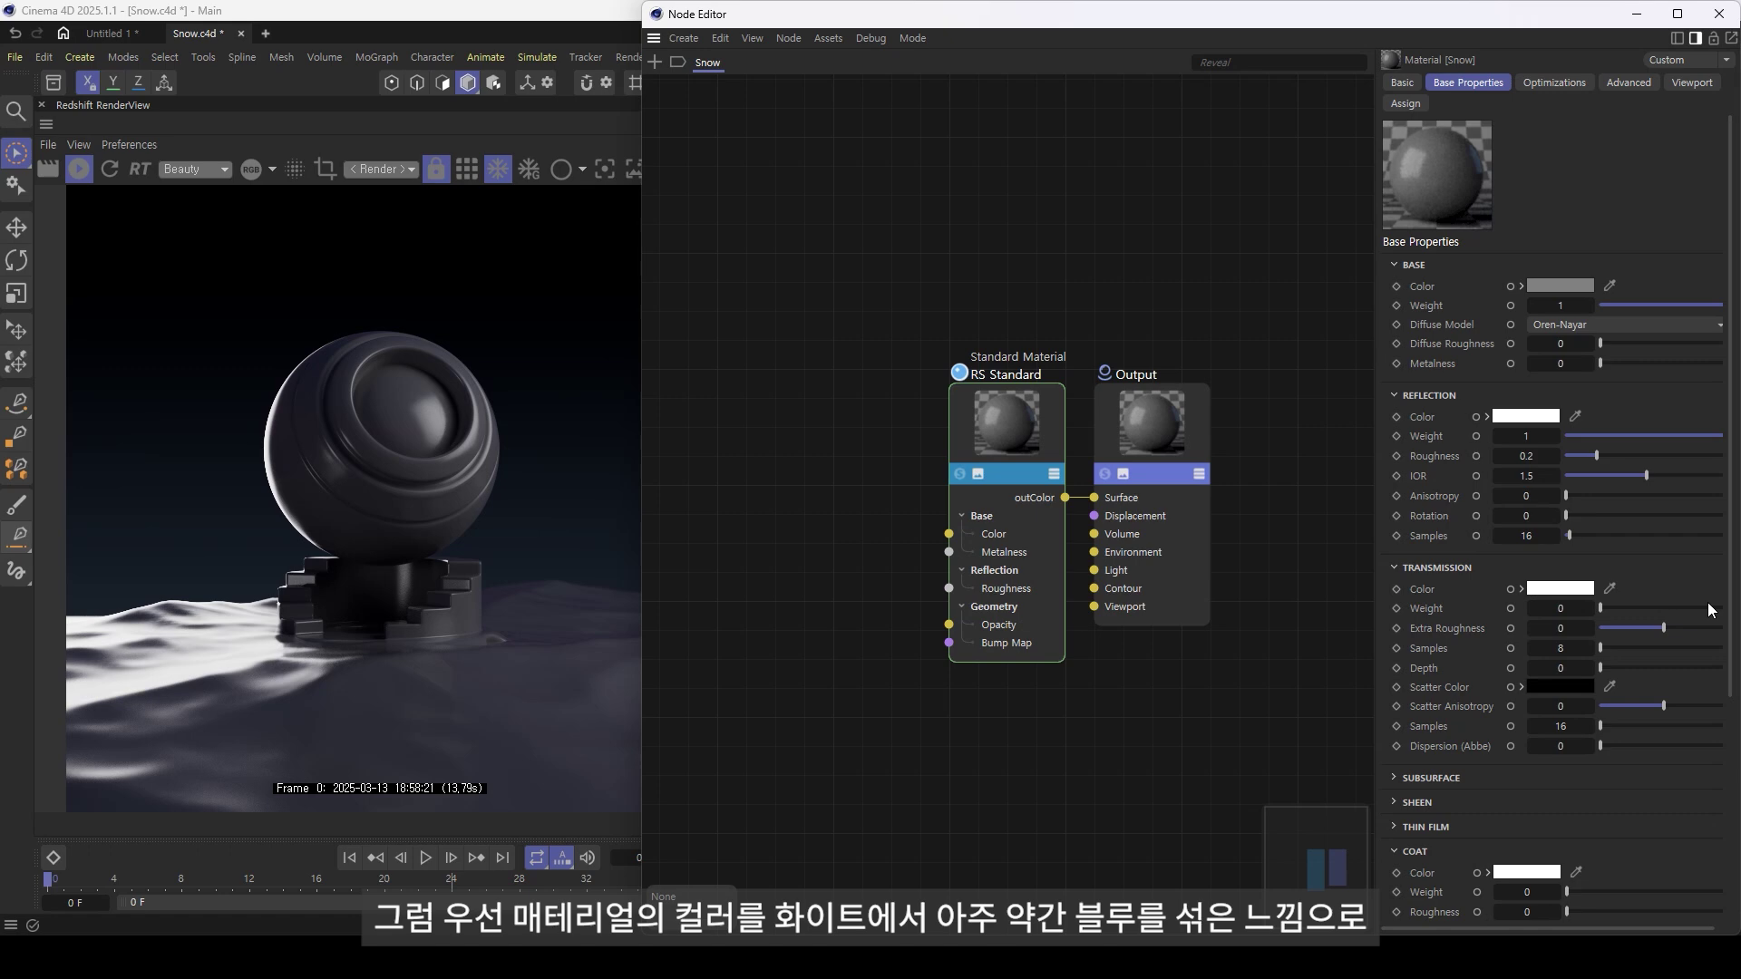
# - Set Snow's base colour to a pale bluish white (RGB 238, 248, 255)
pyautogui.click(1569, 284)
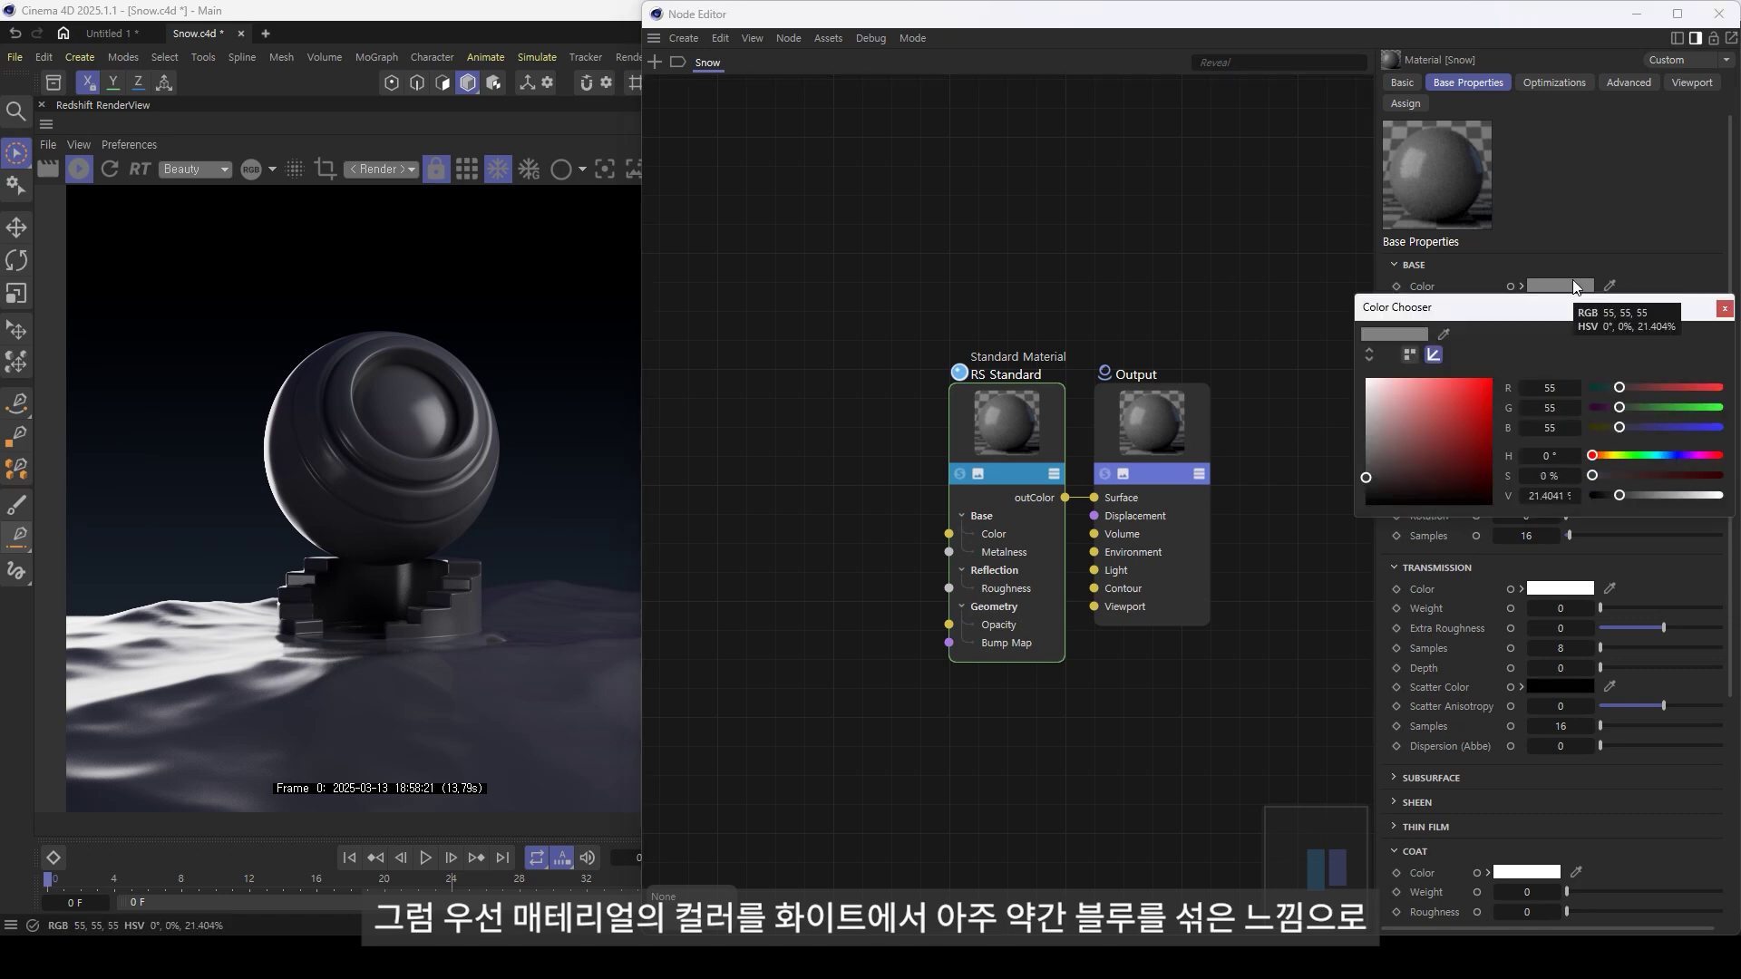
pyautogui.click(1665, 453)
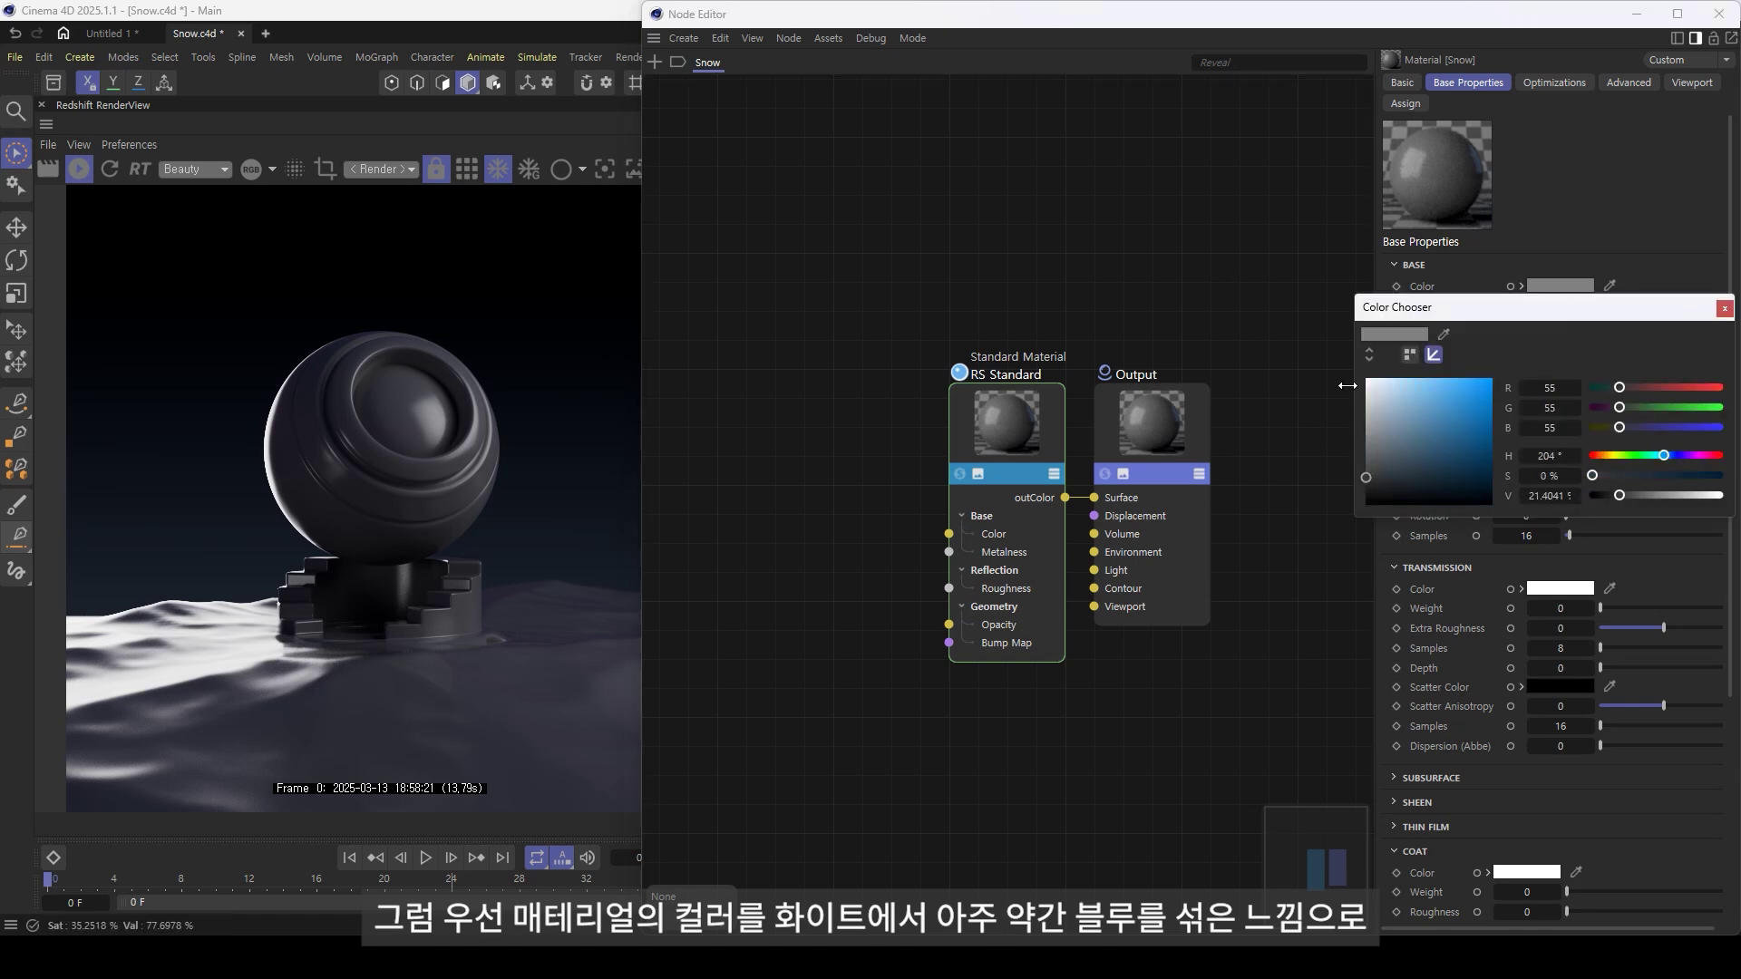
pyautogui.click(1375, 382)
pyautogui.moveTo(1376, 382); pyautogui.dragTo(1381, 379)
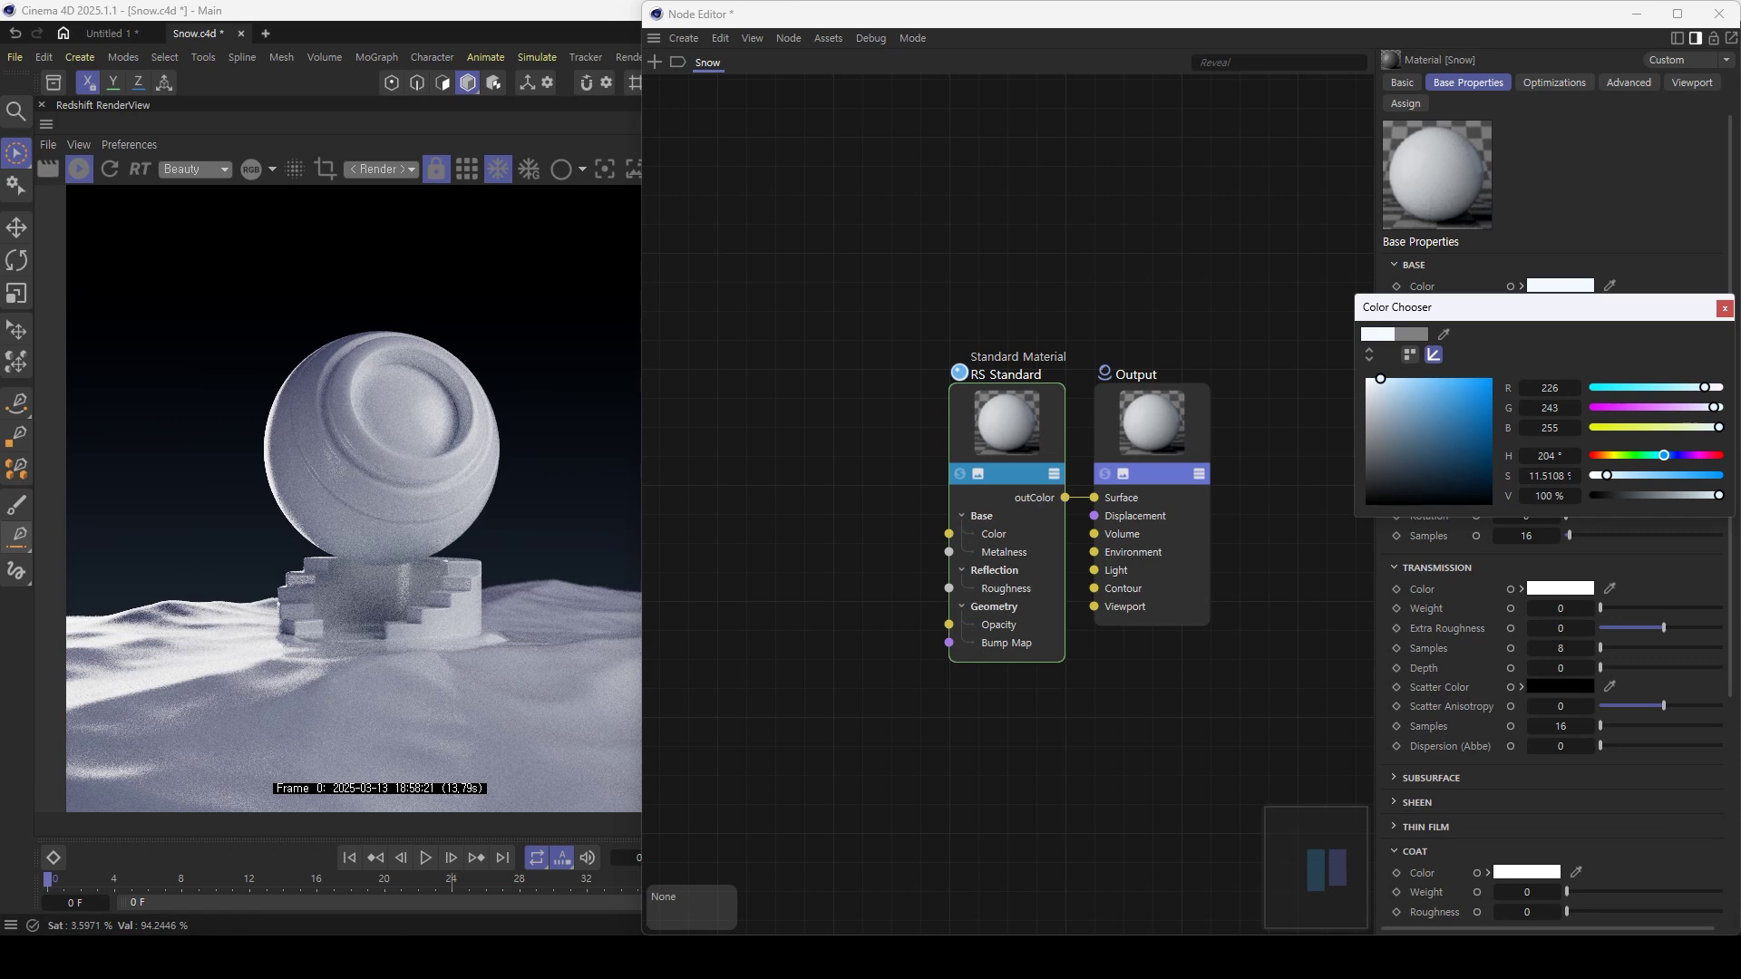
pyautogui.click(1724, 309)
# - Set the Snow material's reflection IOR to 1.3
pyautogui.click(1531, 457)
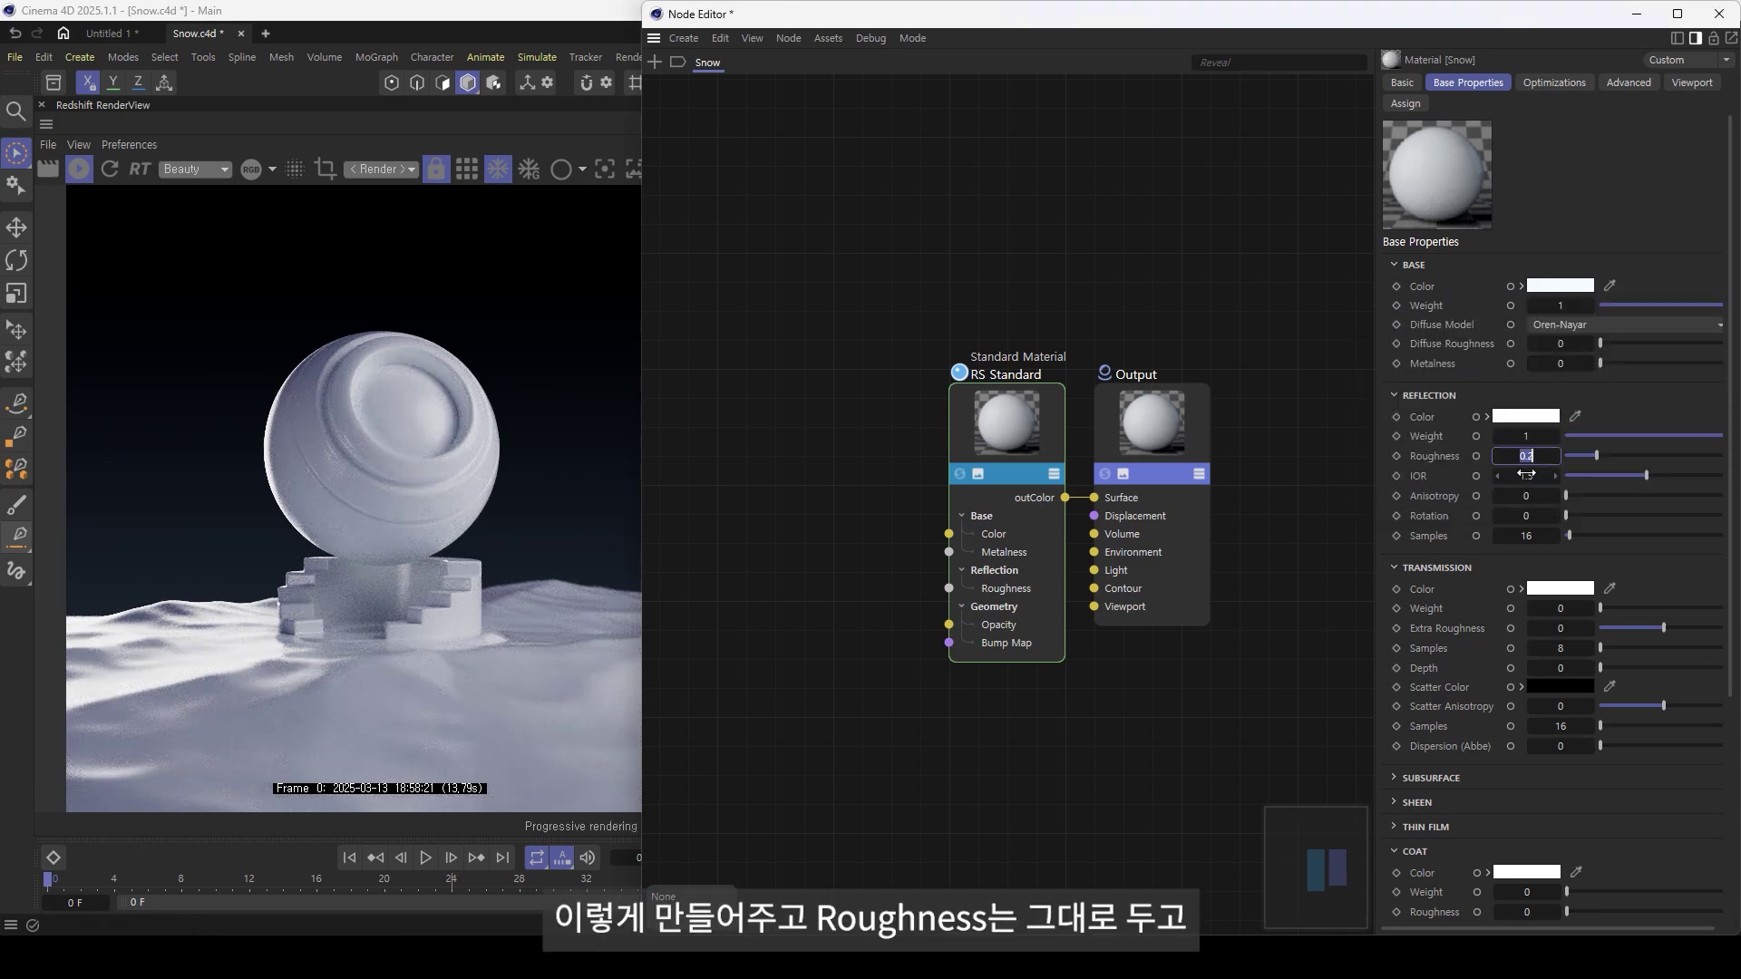
pyautogui.click(1527, 476)
pyautogui.write('1')
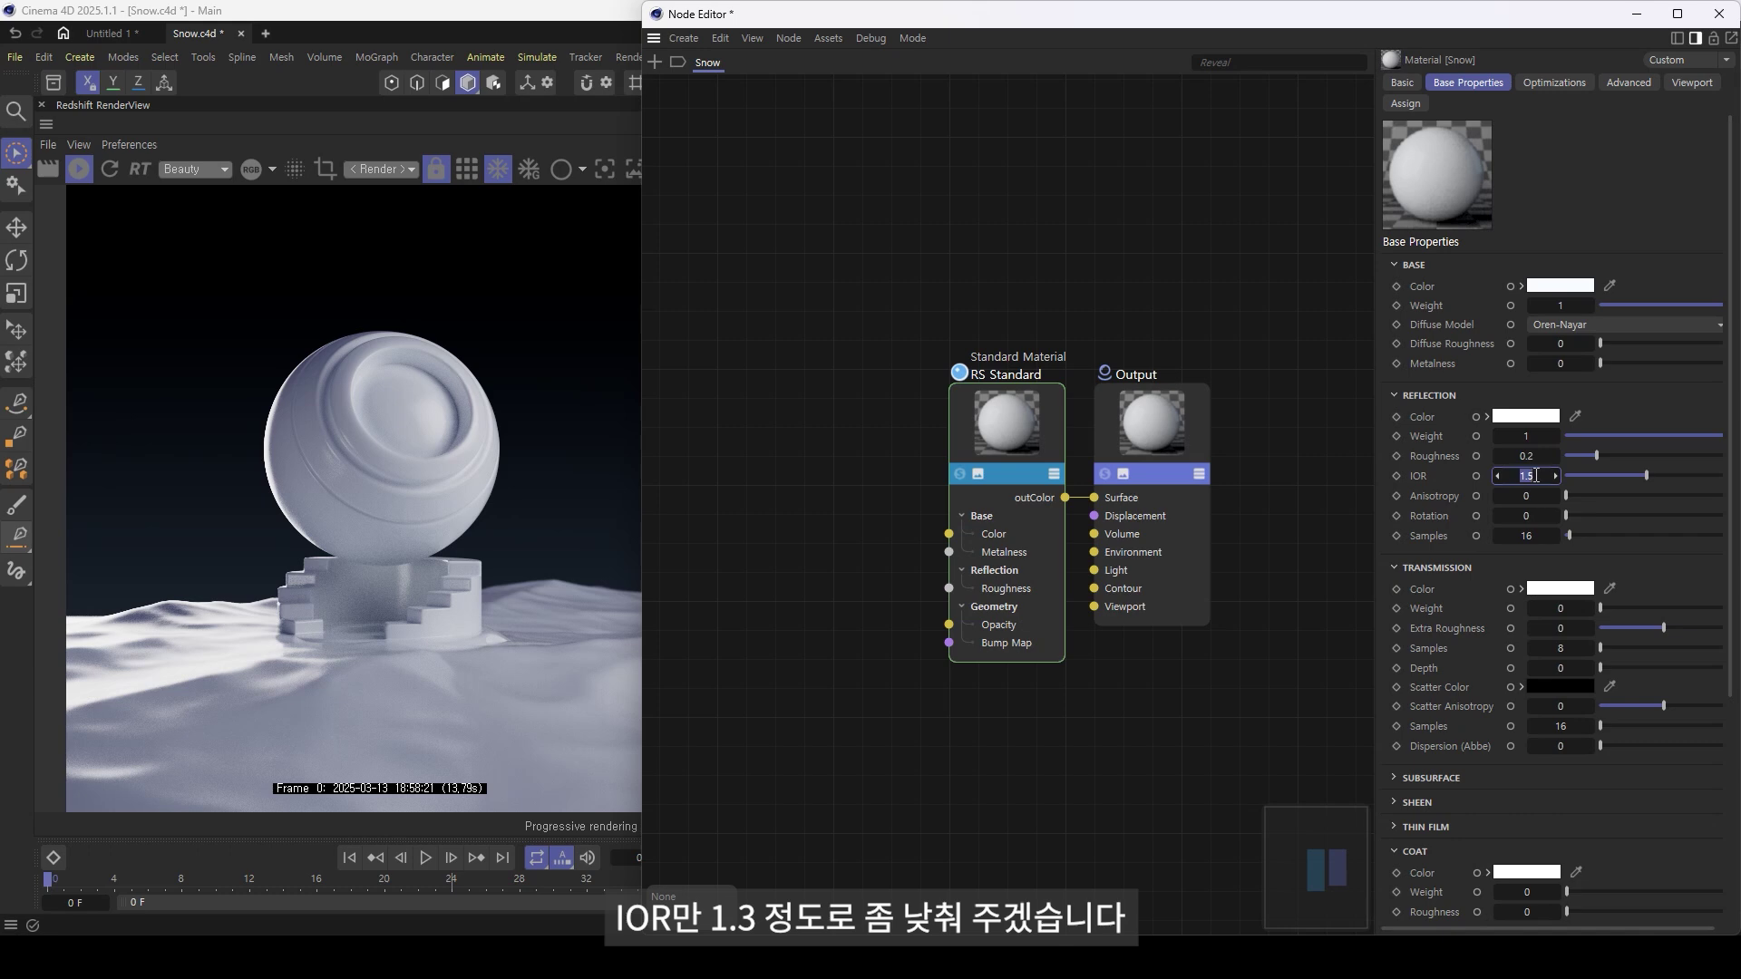
pyautogui.write('.3')
pyautogui.press('Return')
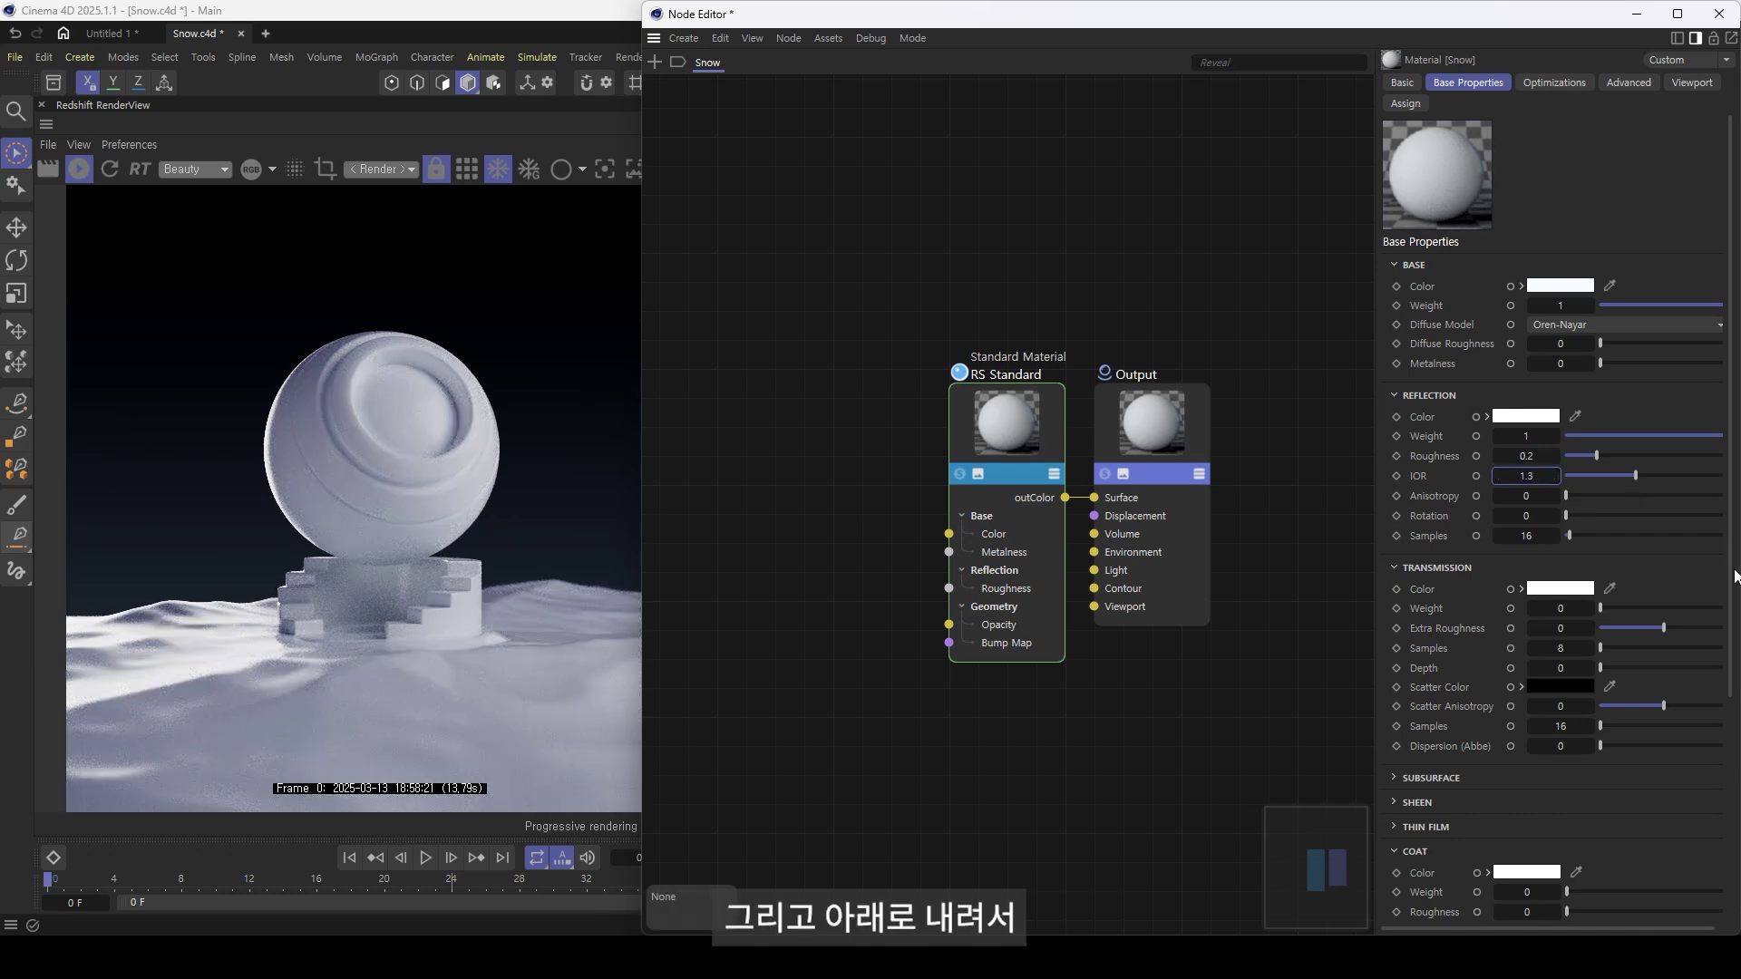
# - Turn on subsurface scattering at weight 1 with a light blue subsurface colour
pyautogui.scroll(-2, 1732, 682)
pyautogui.scroll(-4, 1732, 682)
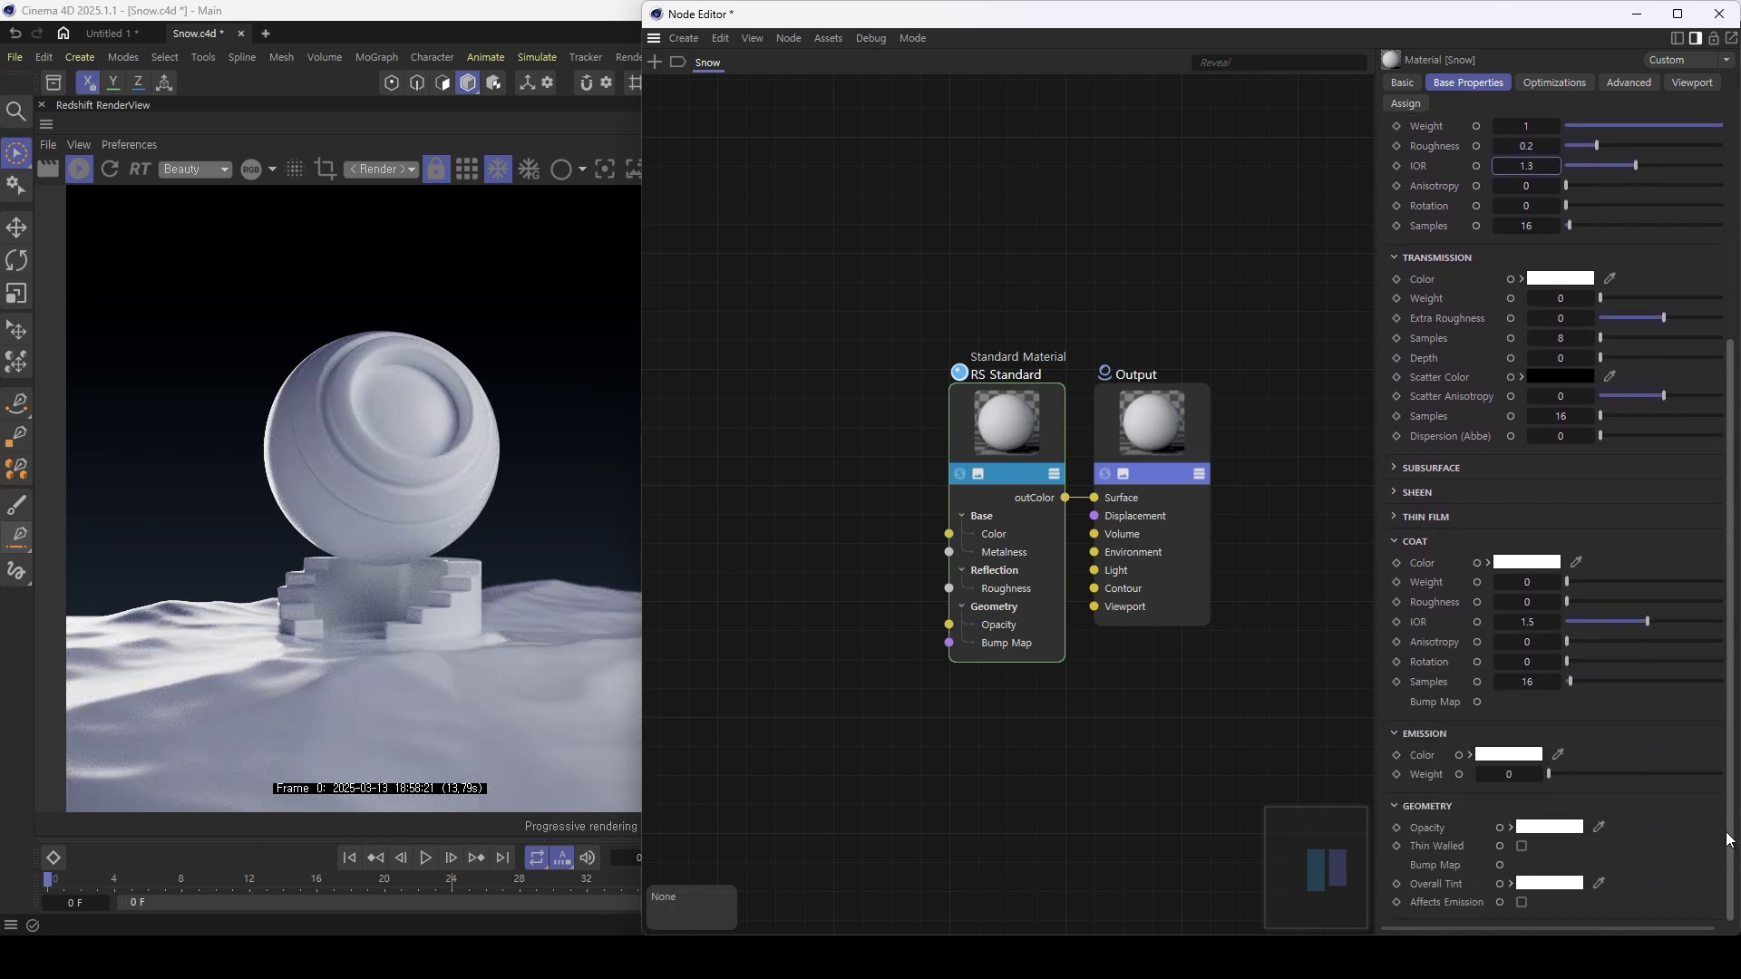
pyautogui.click(1395, 469)
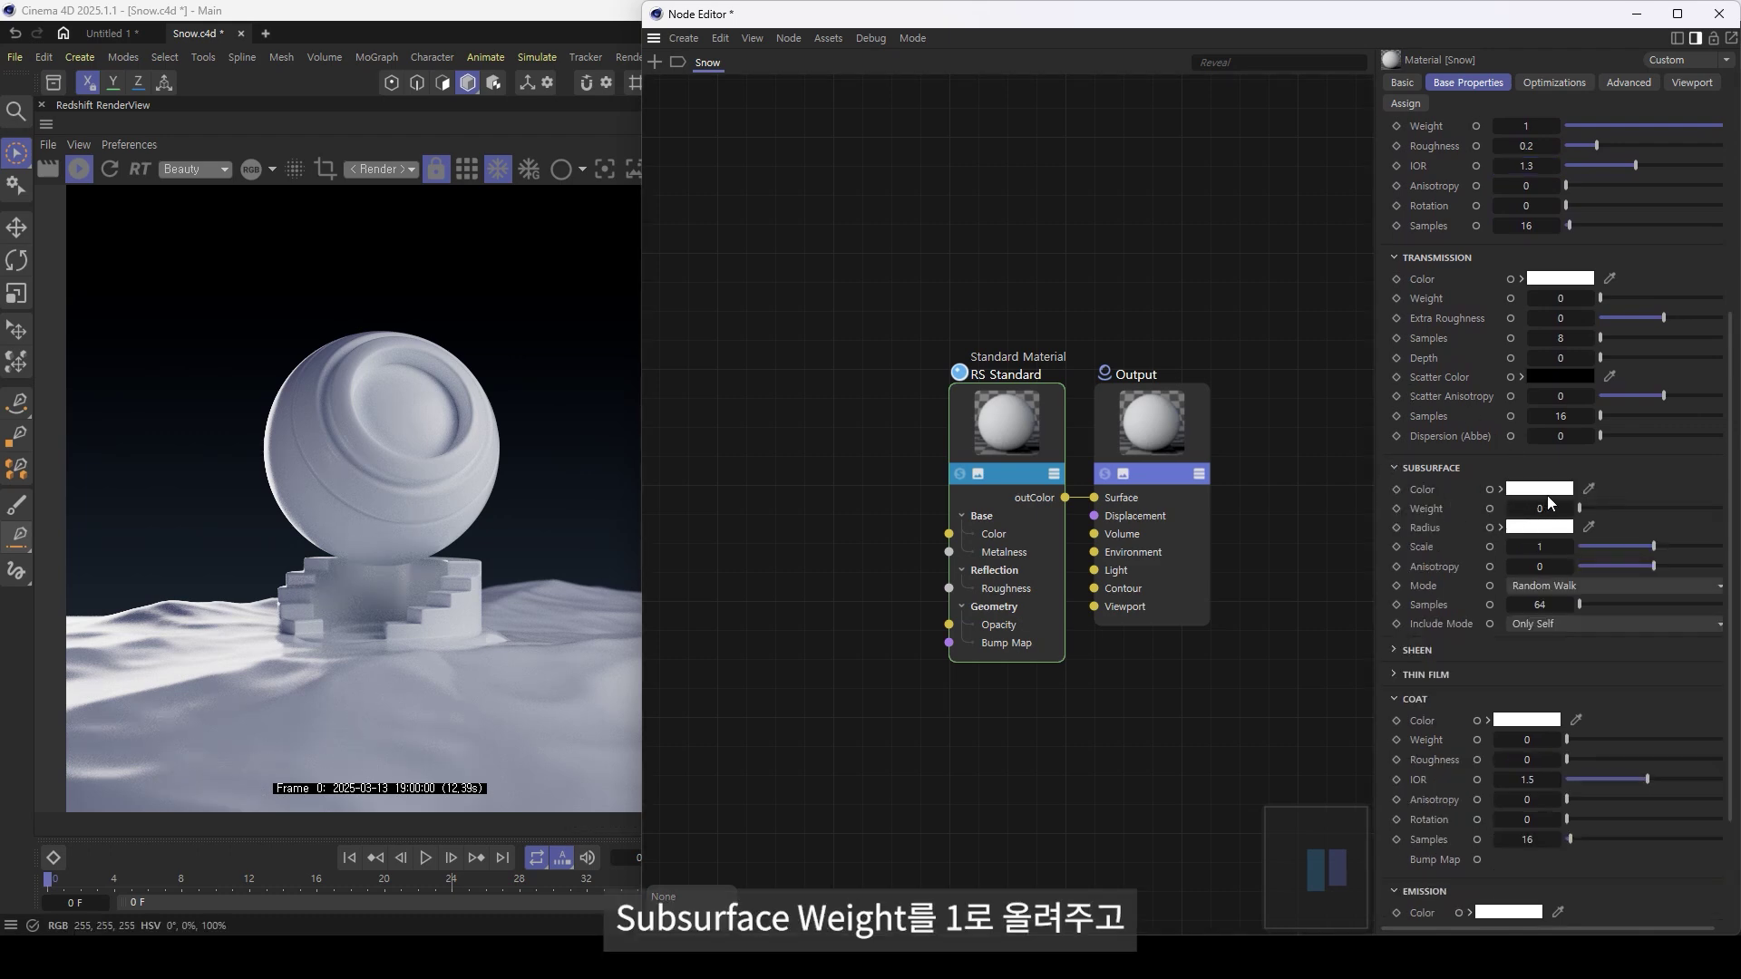
pyautogui.moveTo(1547, 504); pyautogui.dragTo(1542, 504)
pyautogui.write('1')
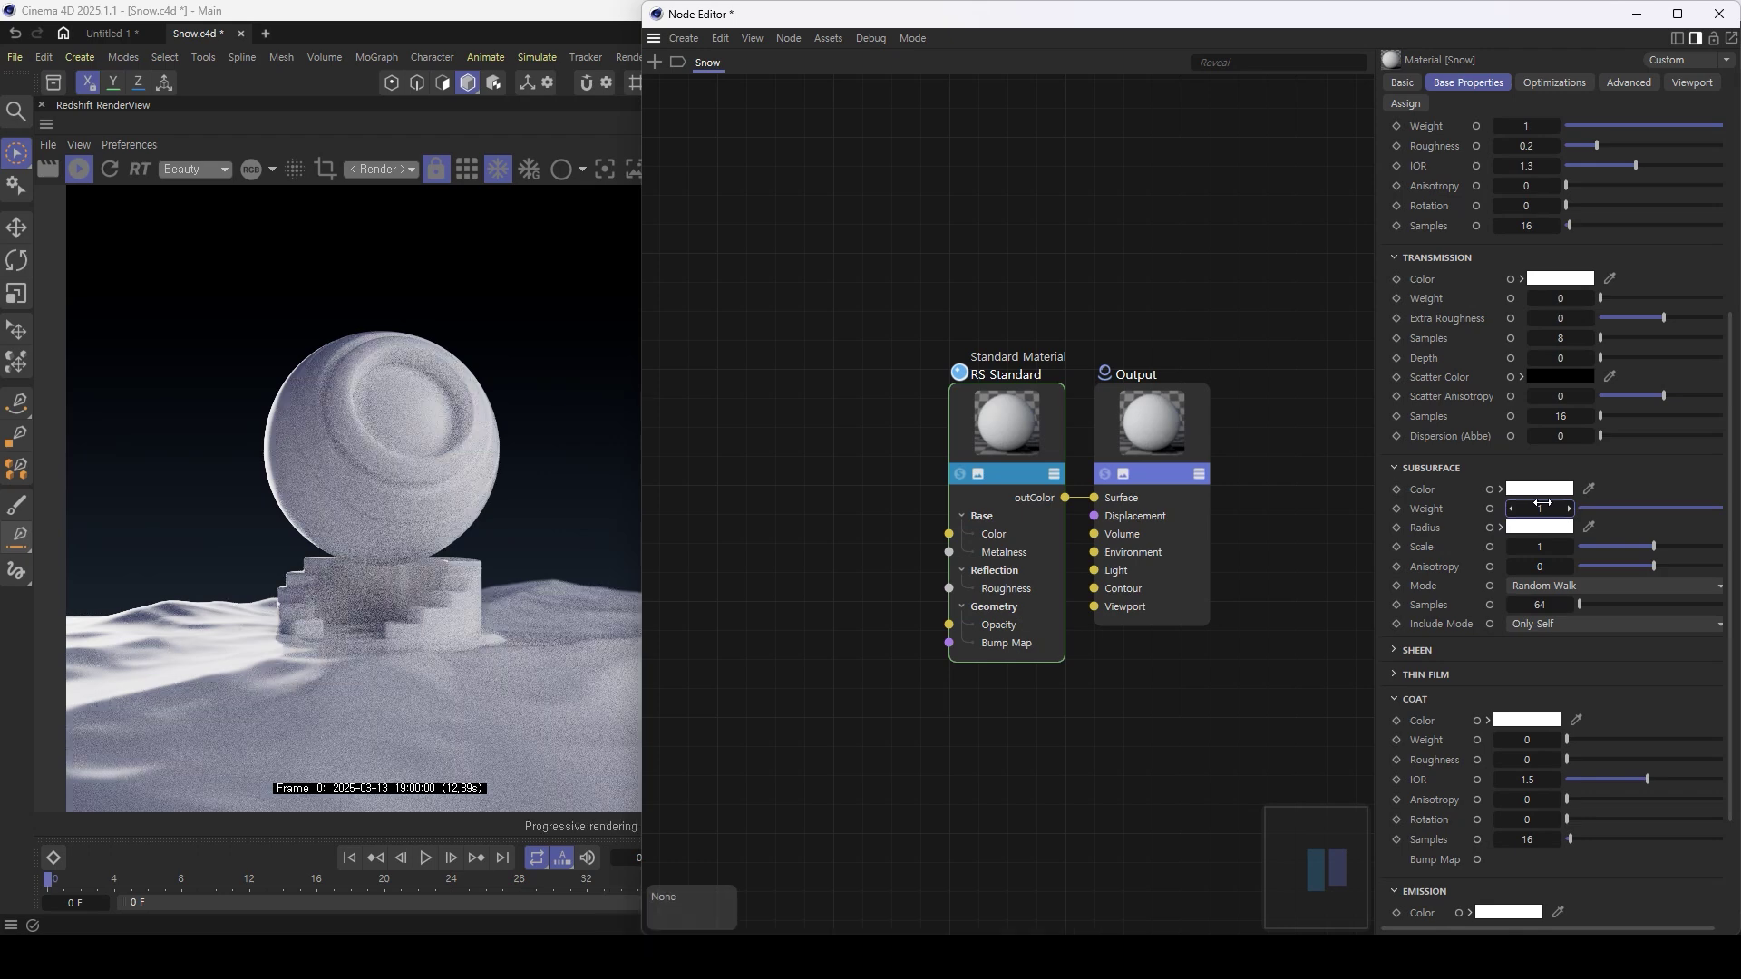
pyautogui.click(1535, 490)
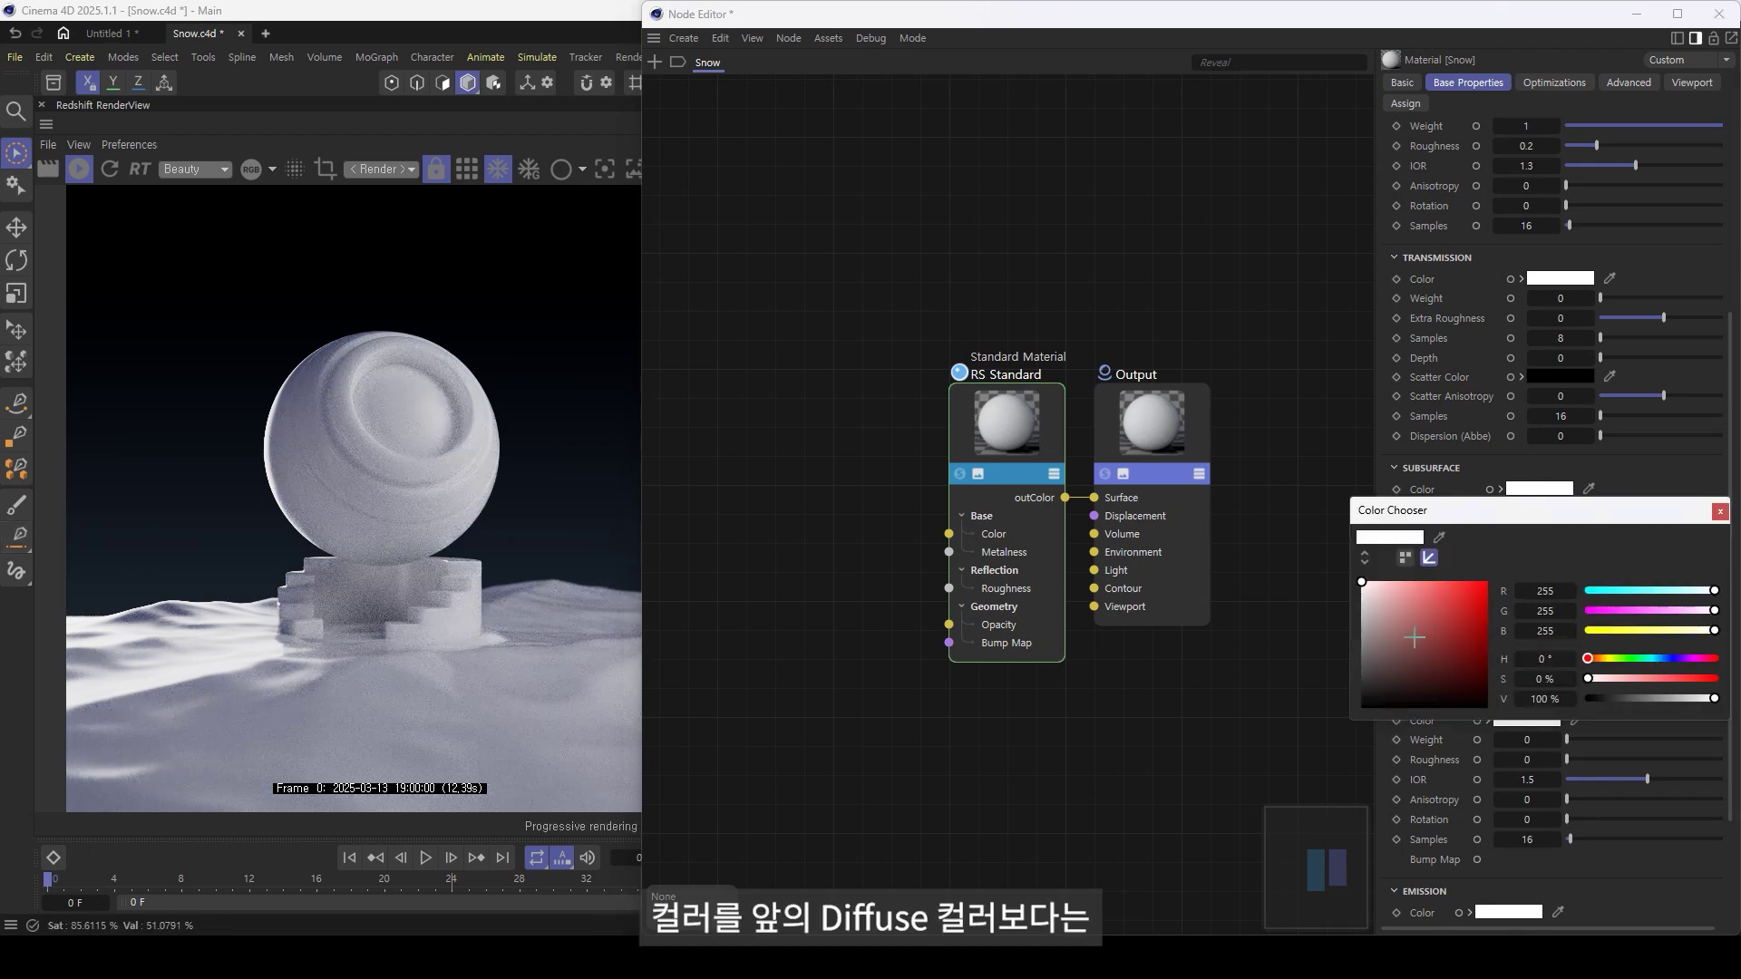
pyautogui.moveTo(1667, 659); pyautogui.dragTo(1658, 658)
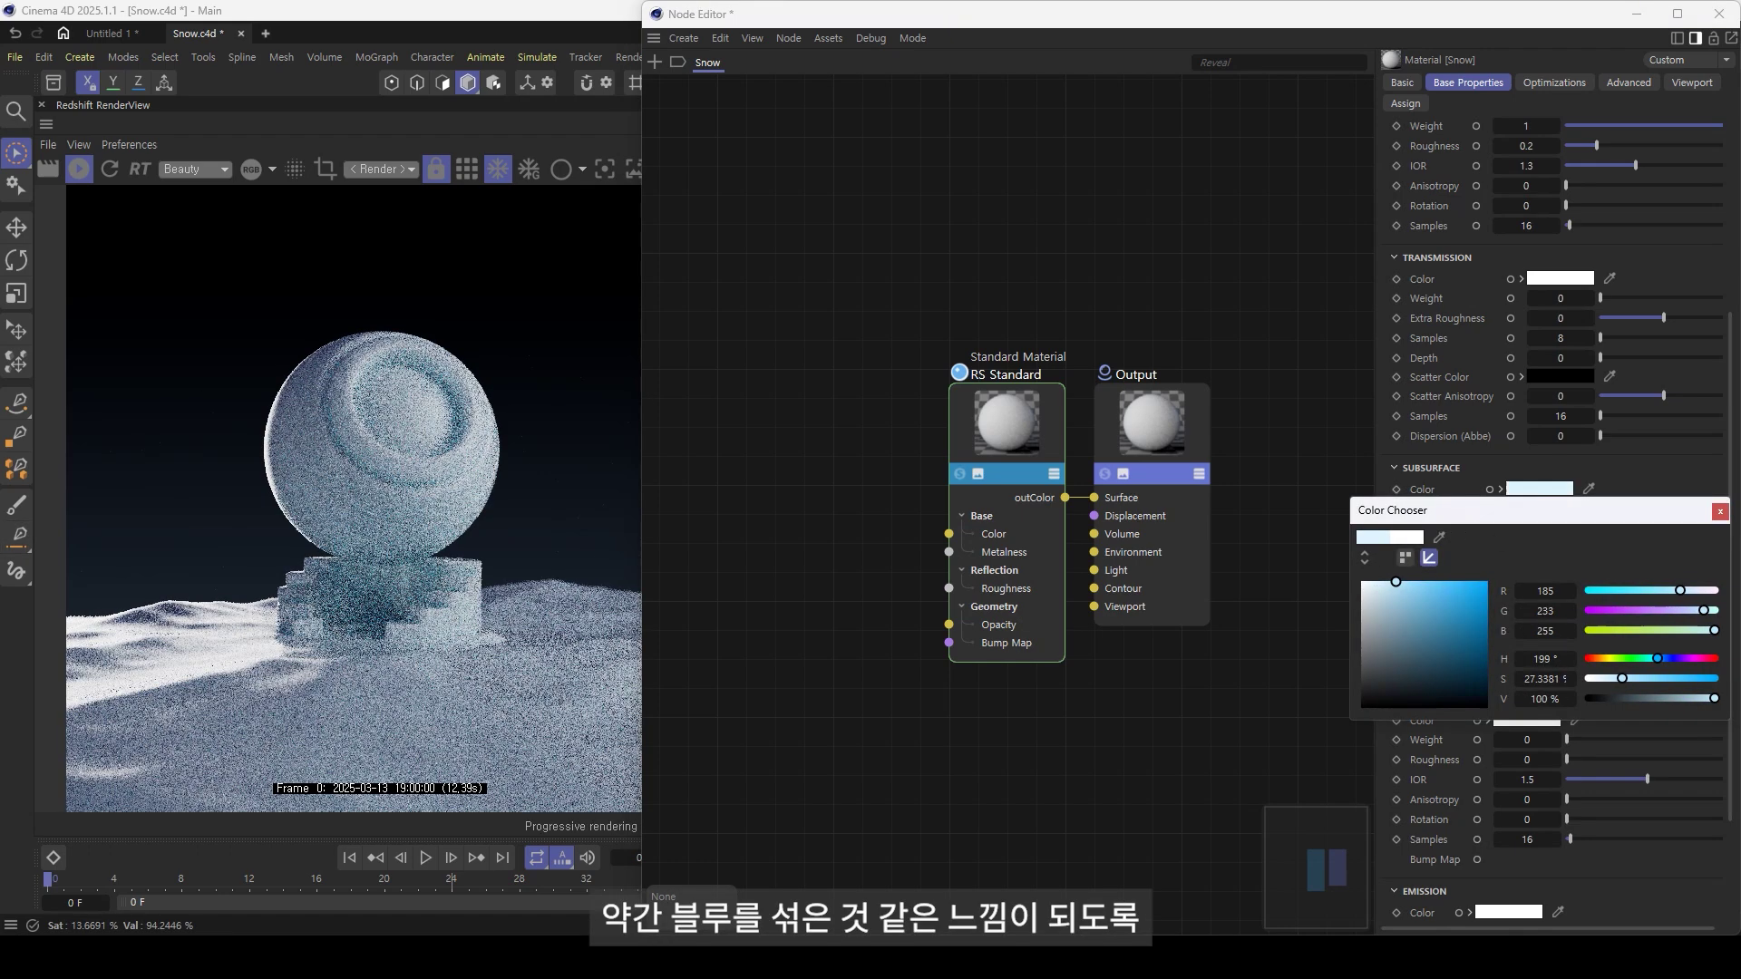
pyautogui.click(1387, 581)
pyautogui.moveTo(1386, 581); pyautogui.dragTo(1380, 581)
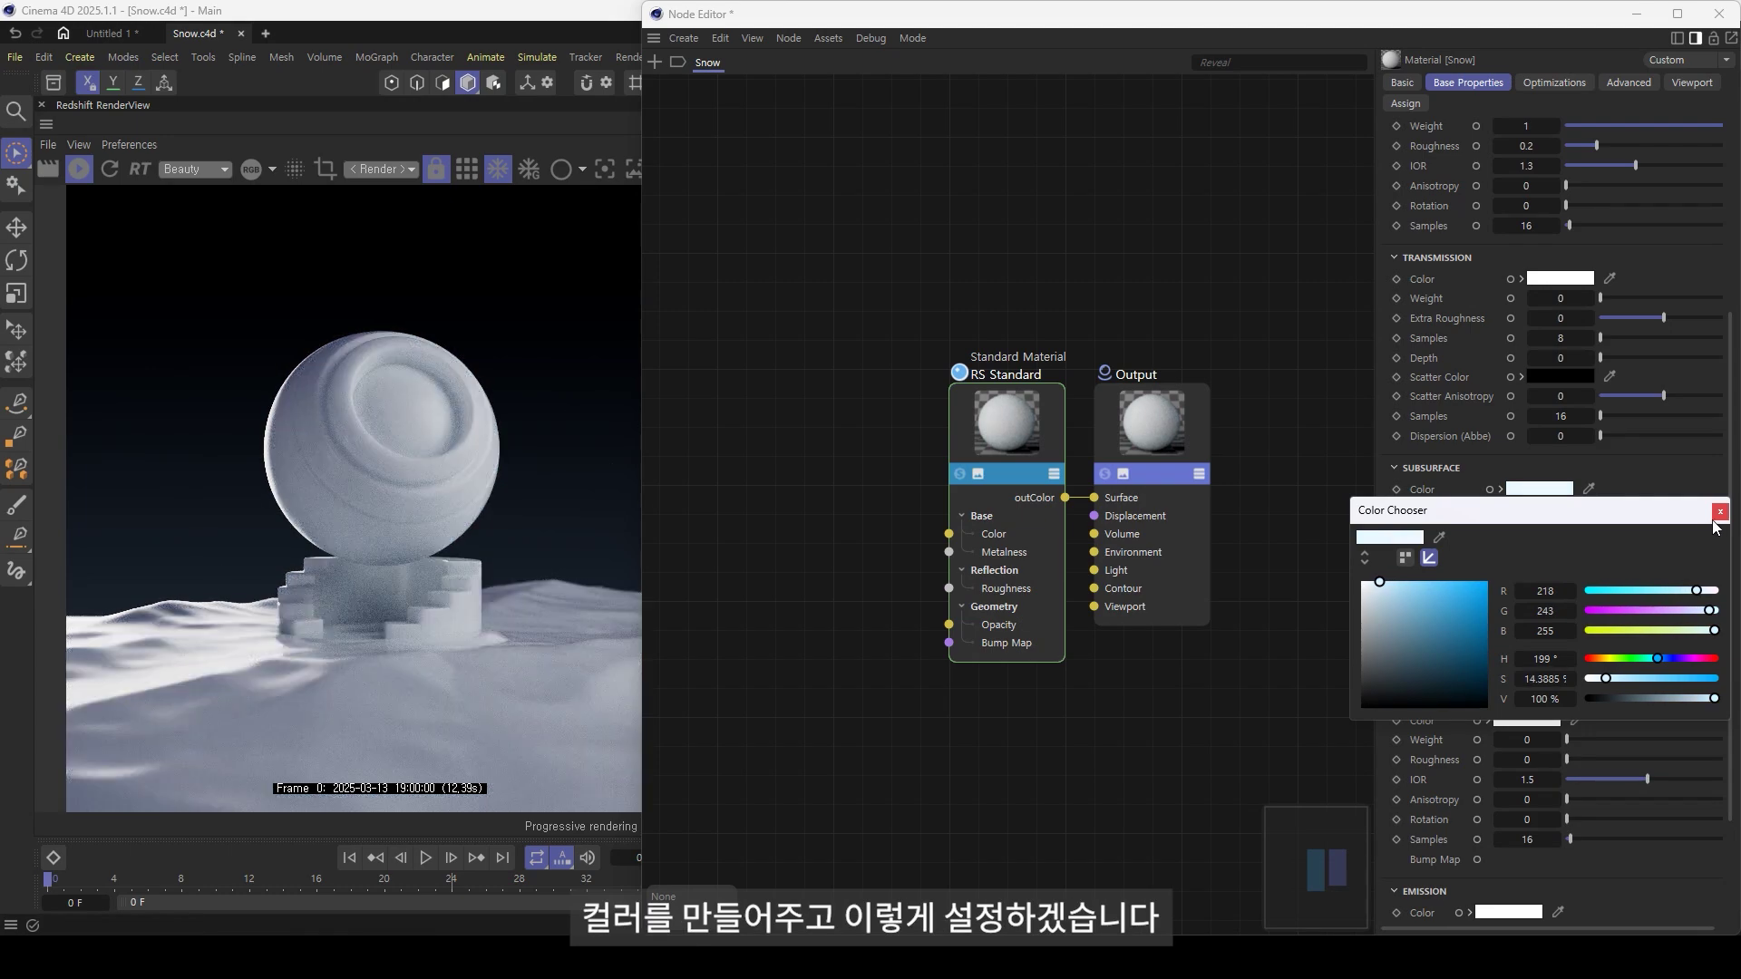
pyautogui.click(1380, 581)
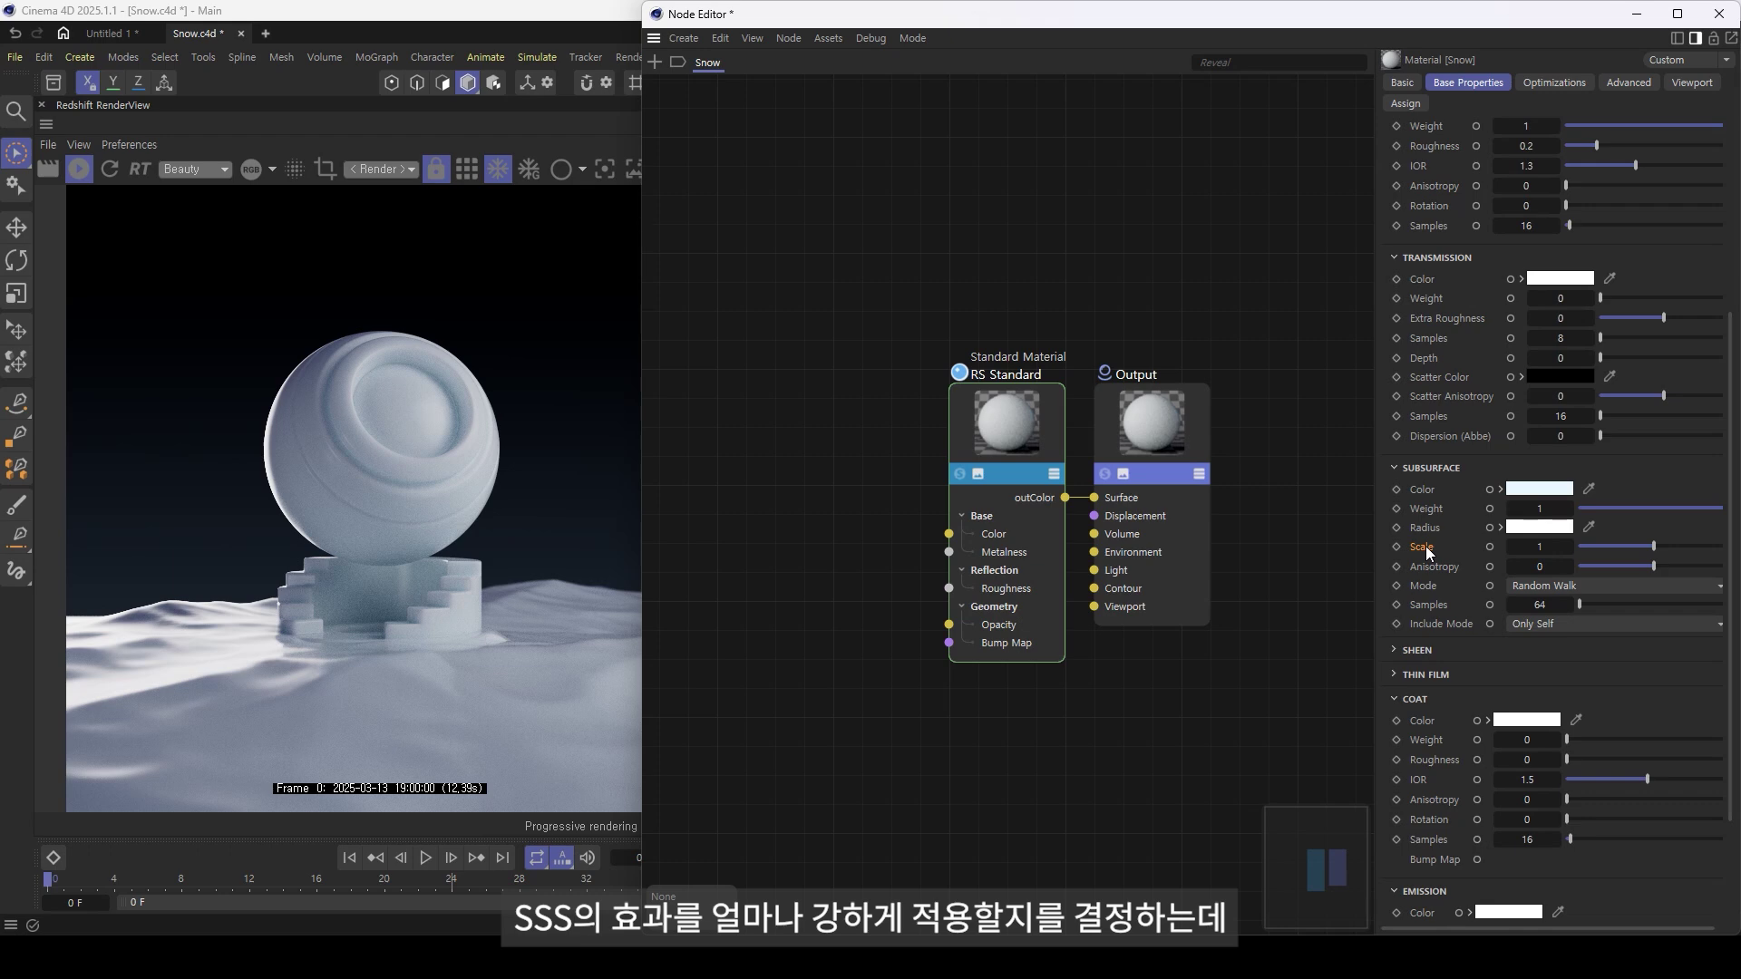
# - Set the subsurface scale to 2
pyautogui.click(1546, 547)
pyautogui.write('2')
pyautogui.press('Return')
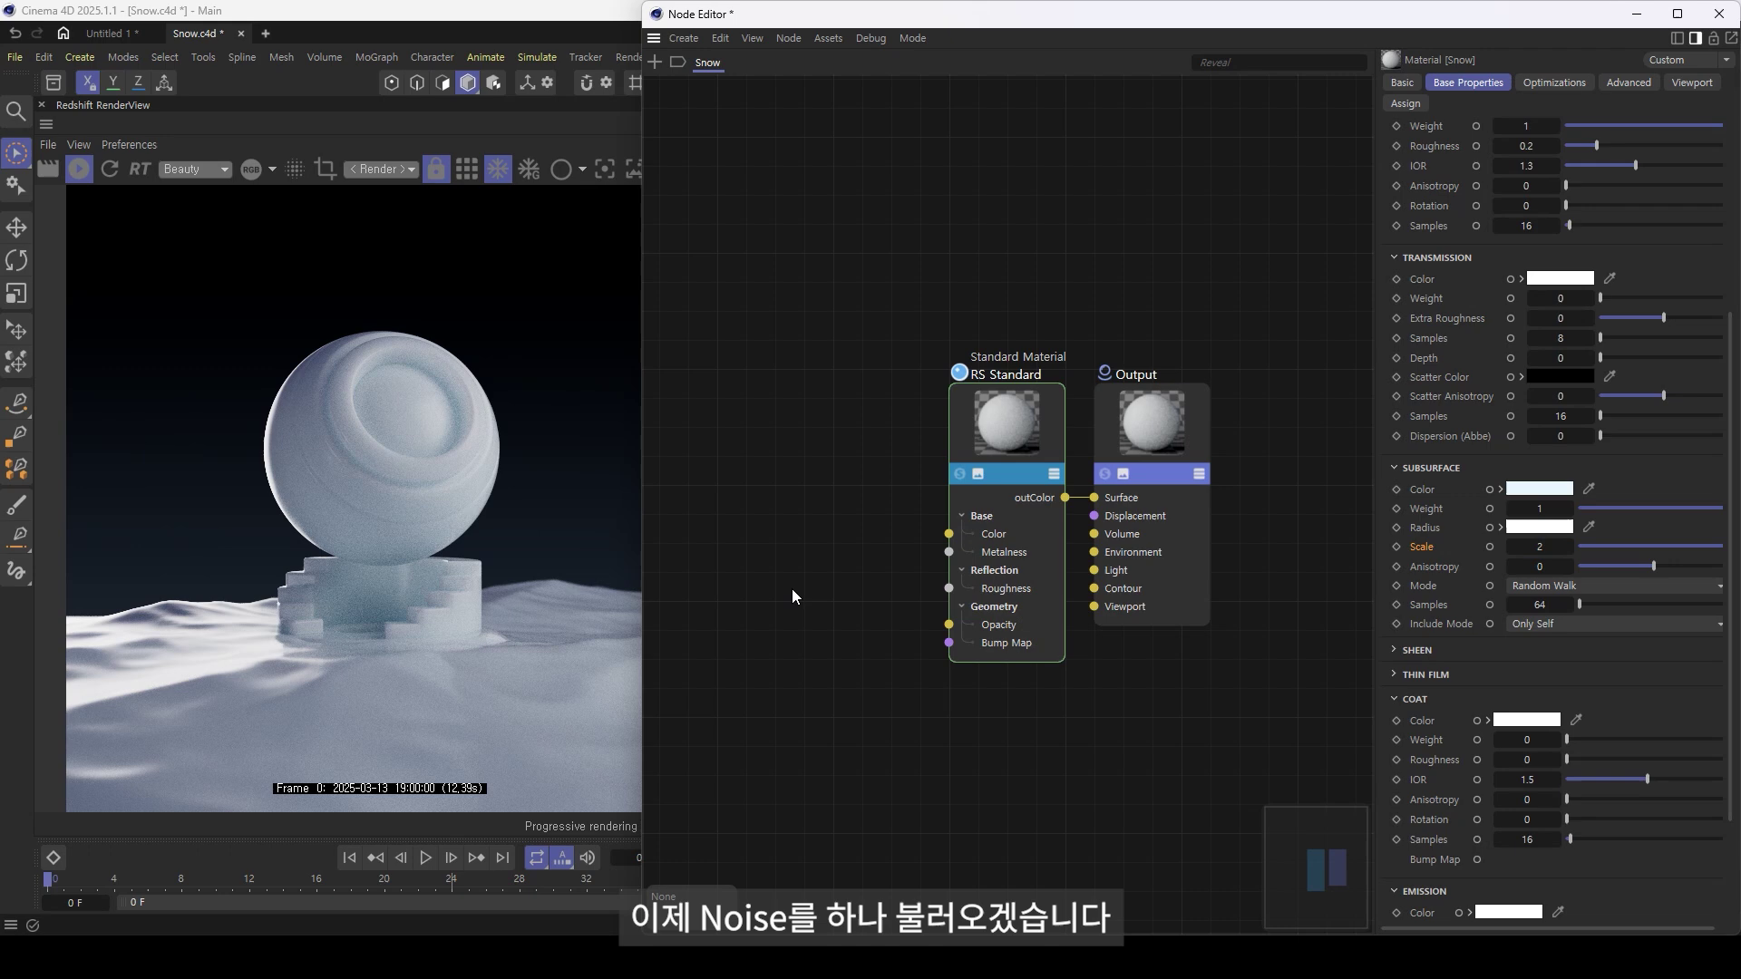
# - Add a Maxon Noise node and a Displacement node to the Snow graph
pyautogui.moveTo(792, 590); pyautogui.dragTo(861, 588, button='middle')
pyautogui.write('c')
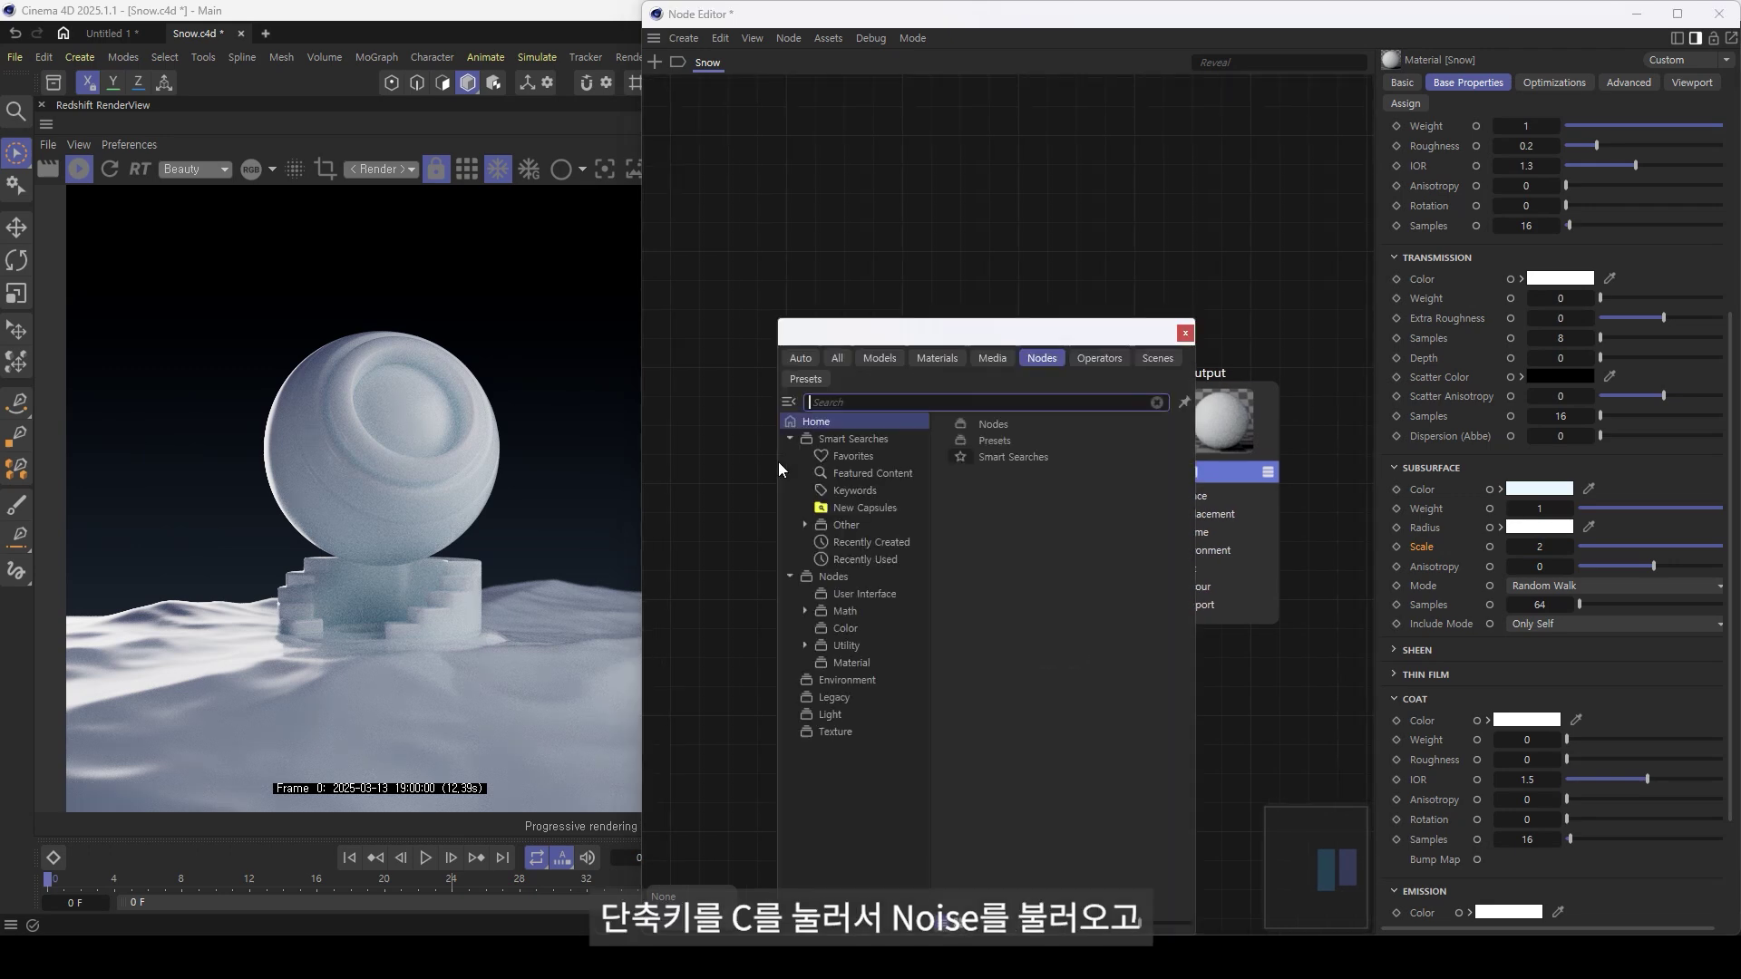
pyautogui.write('noise')
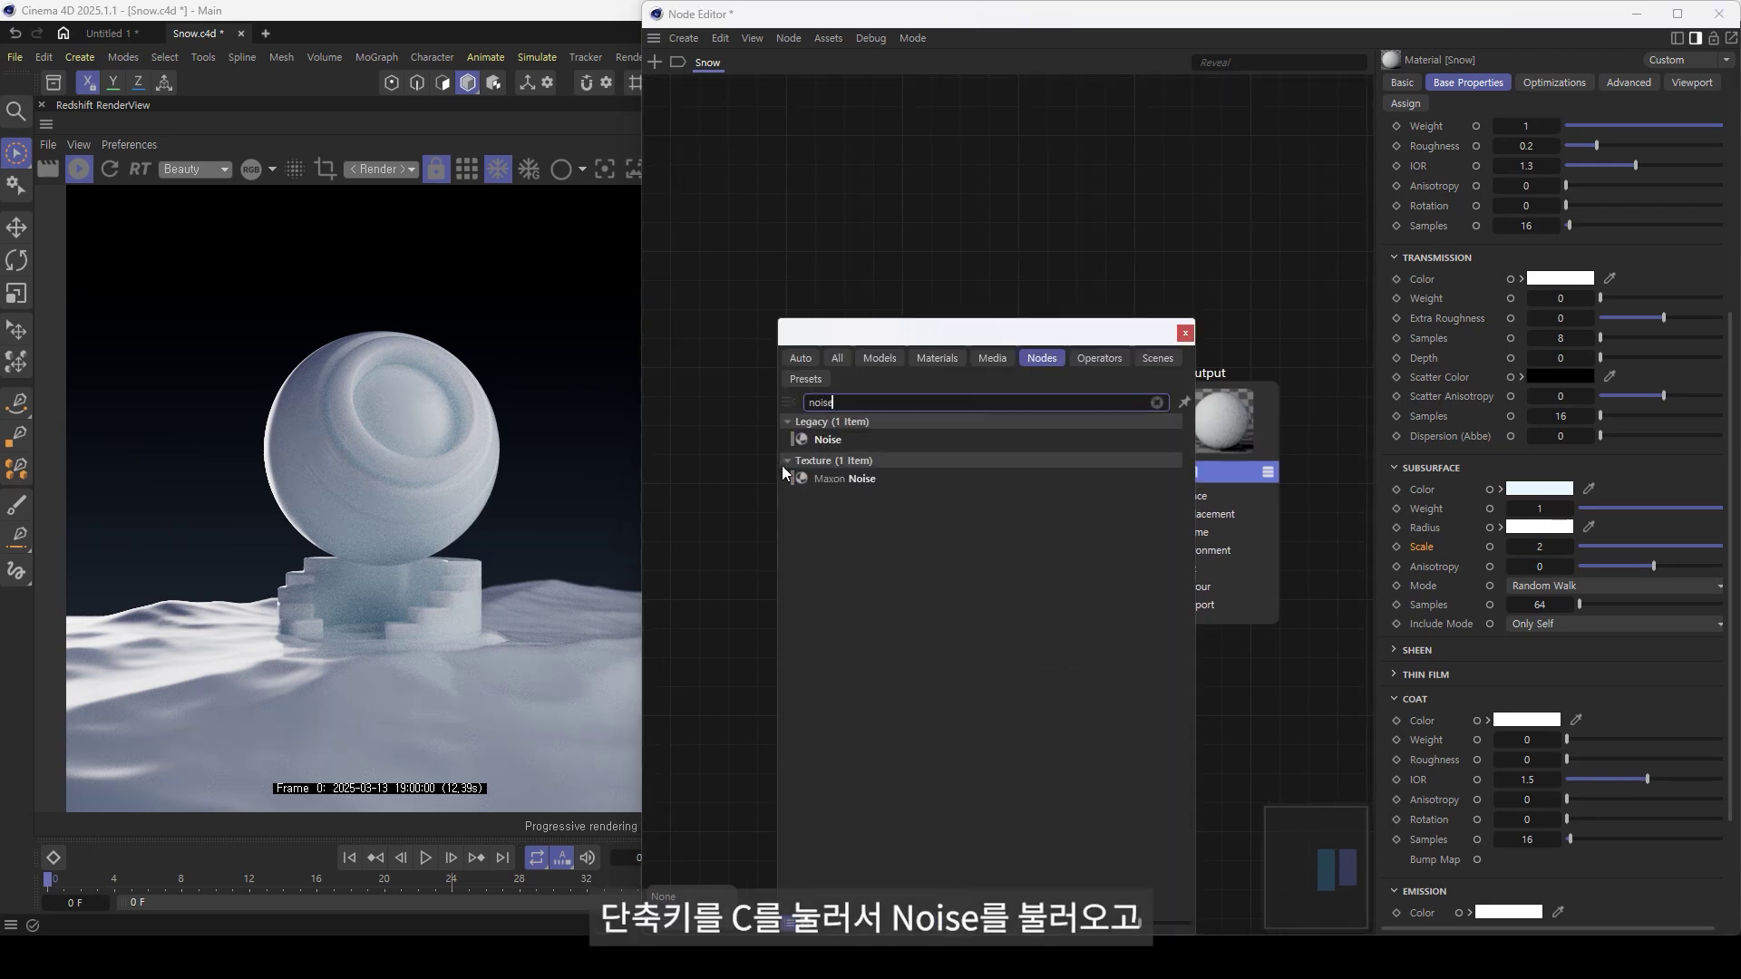
pyautogui.doubleClick(862, 478)
pyautogui.write('c')
pyautogui.write('displa')
pyautogui.press('Return')
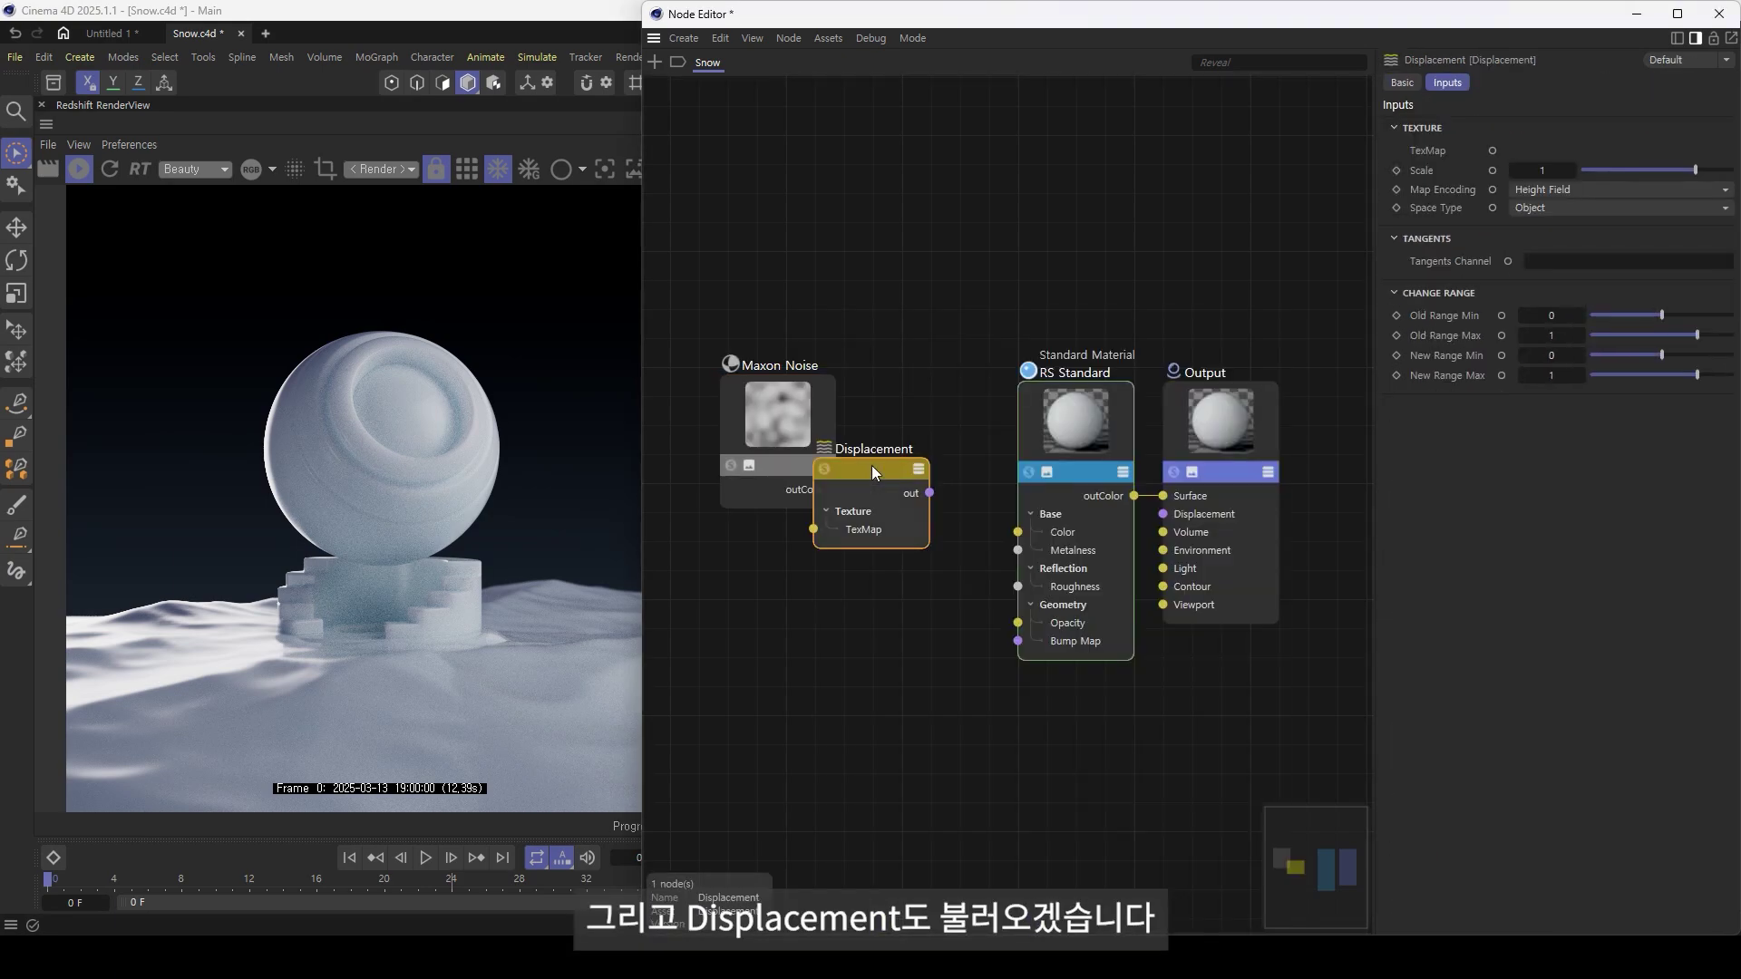
pyautogui.moveTo(873, 465)
pyautogui.mouseDown()
pyautogui.moveTo(943, 444)
pyautogui.moveTo(874, 731)
pyautogui.mouseUp()
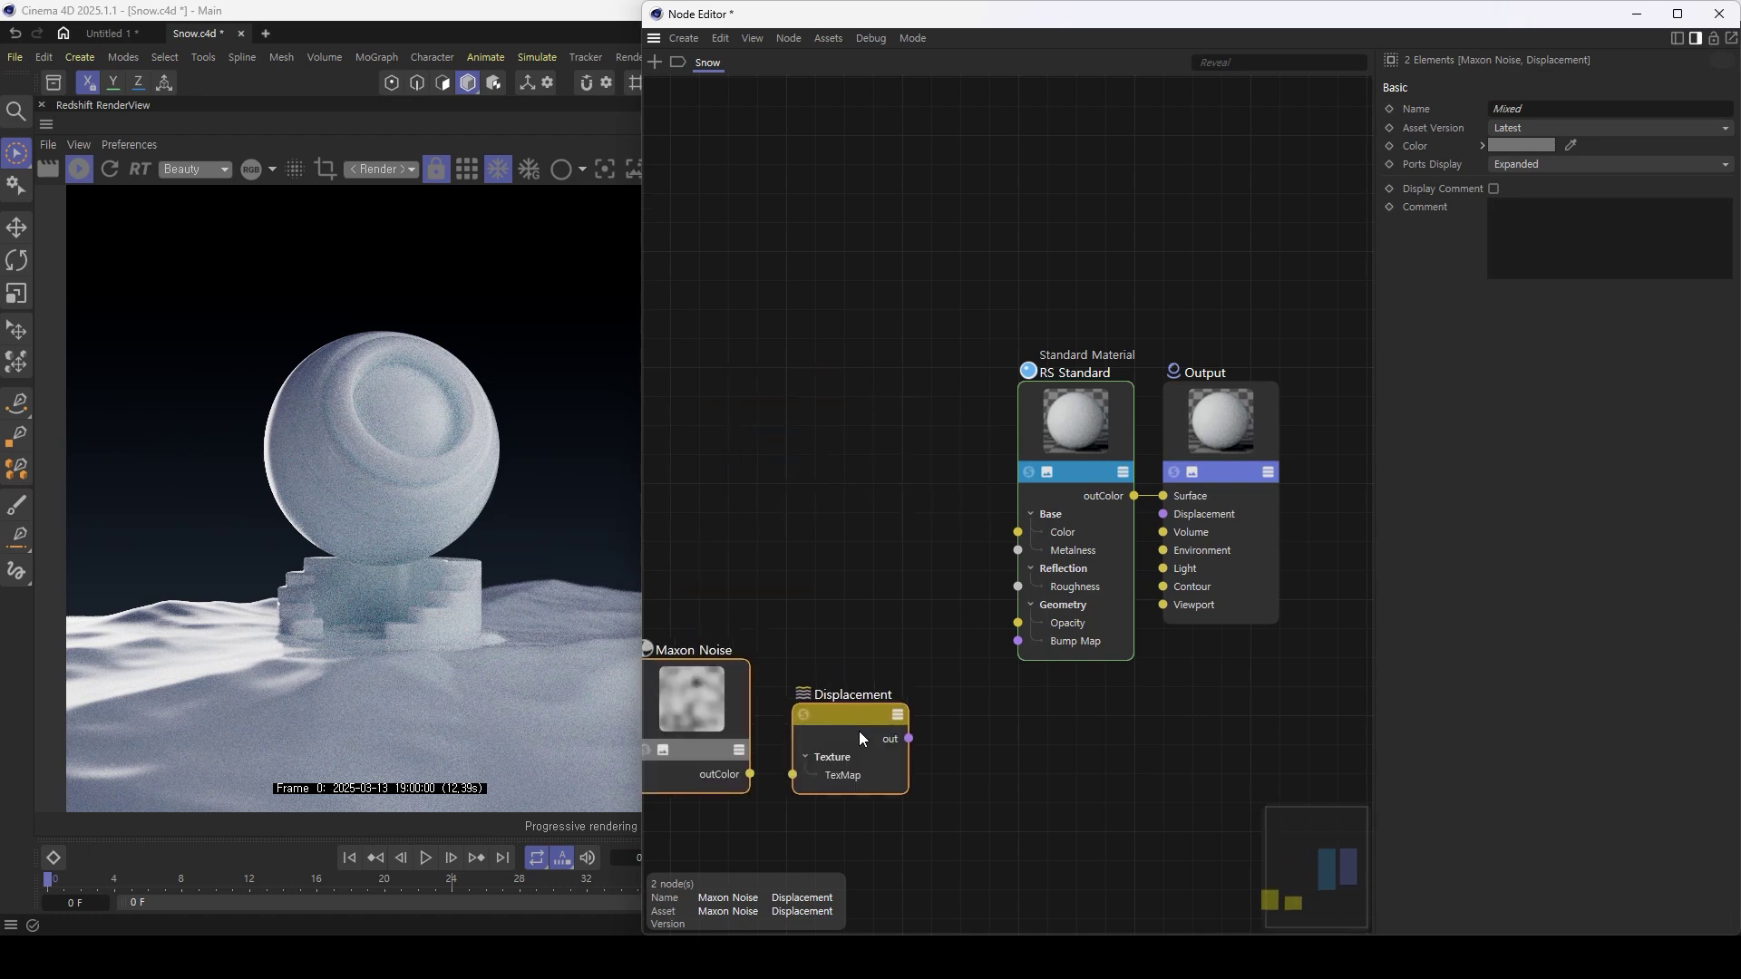
pyautogui.moveTo(1016, 471); pyautogui.dragTo(939, 231)
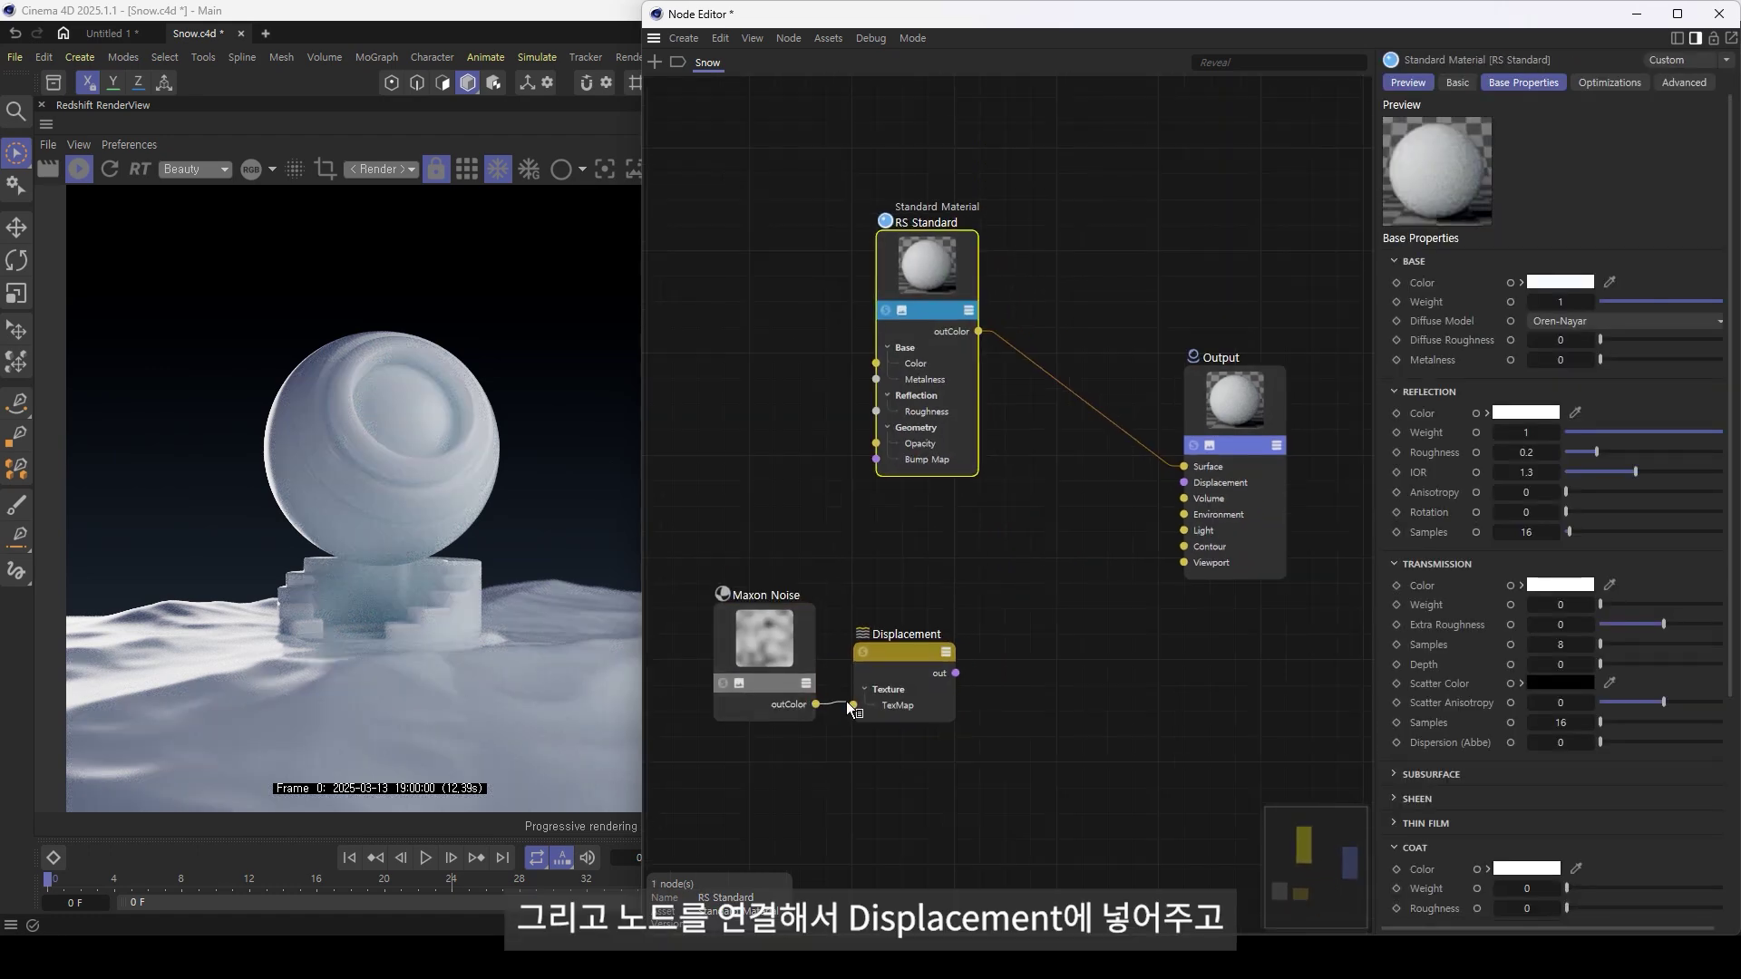
# - Wire Maxon Noise into Displacement's TexMap and Displacement into Output's displacement port
pyautogui.moveTo(849, 702); pyautogui.dragTo(854, 705)
pyautogui.moveTo(957, 672); pyautogui.dragTo(1183, 482)
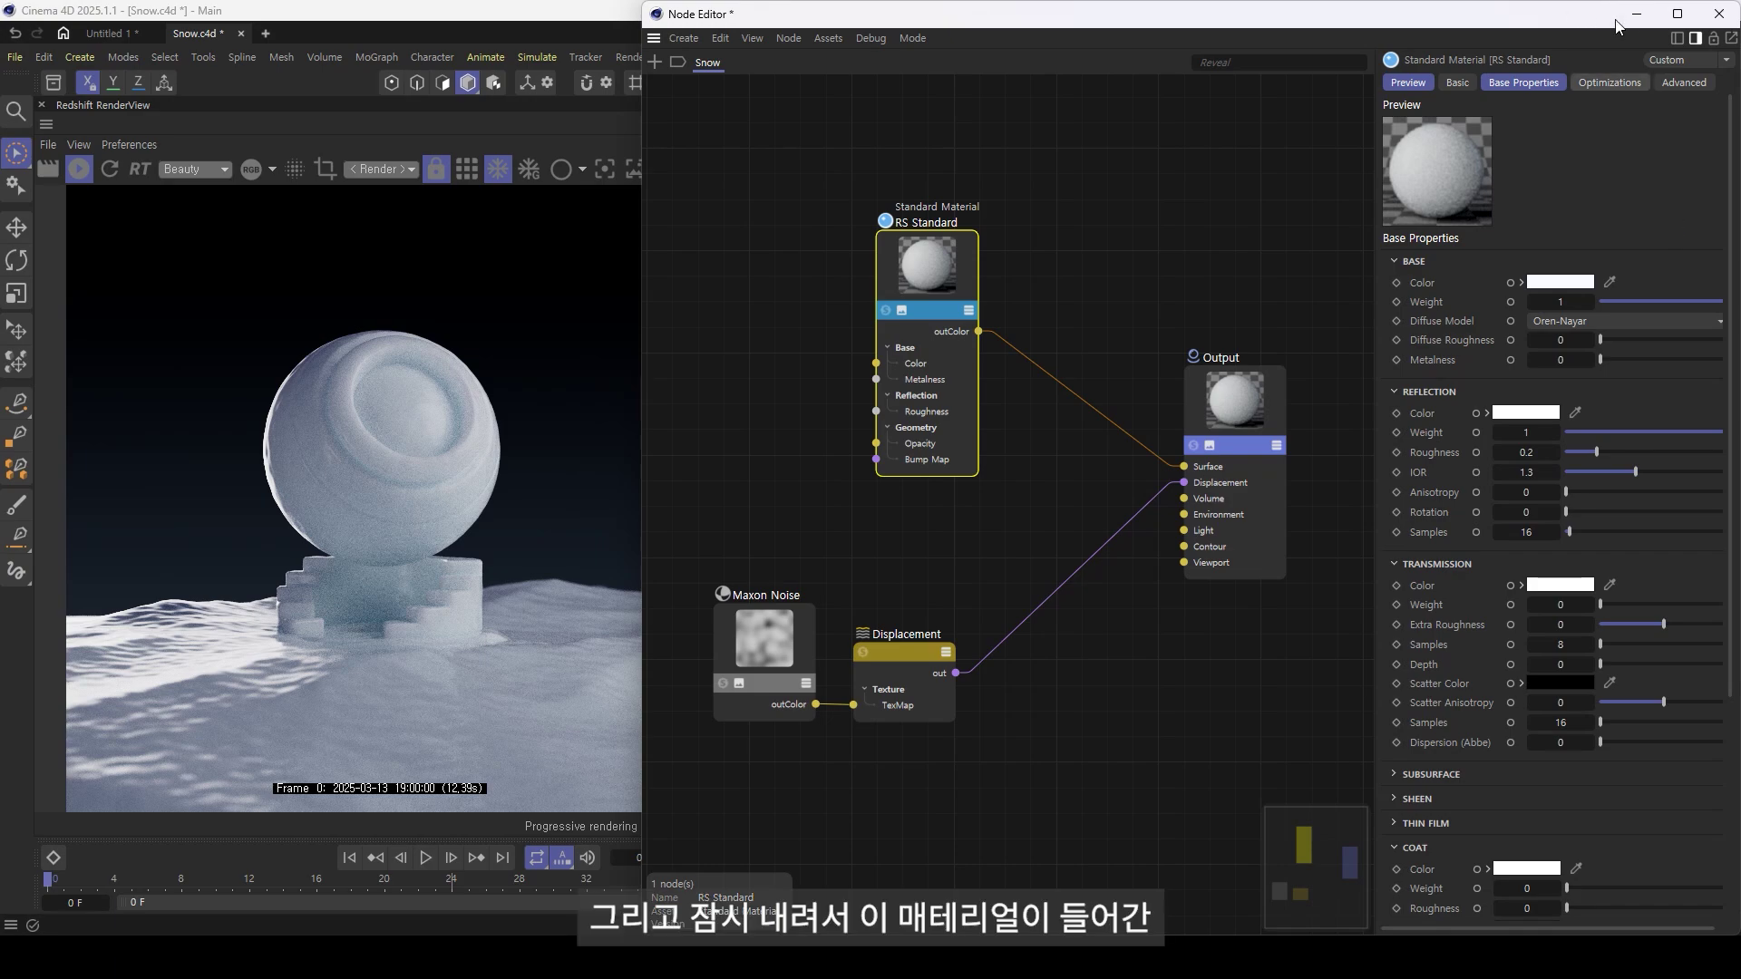
pyautogui.click(1719, 14)
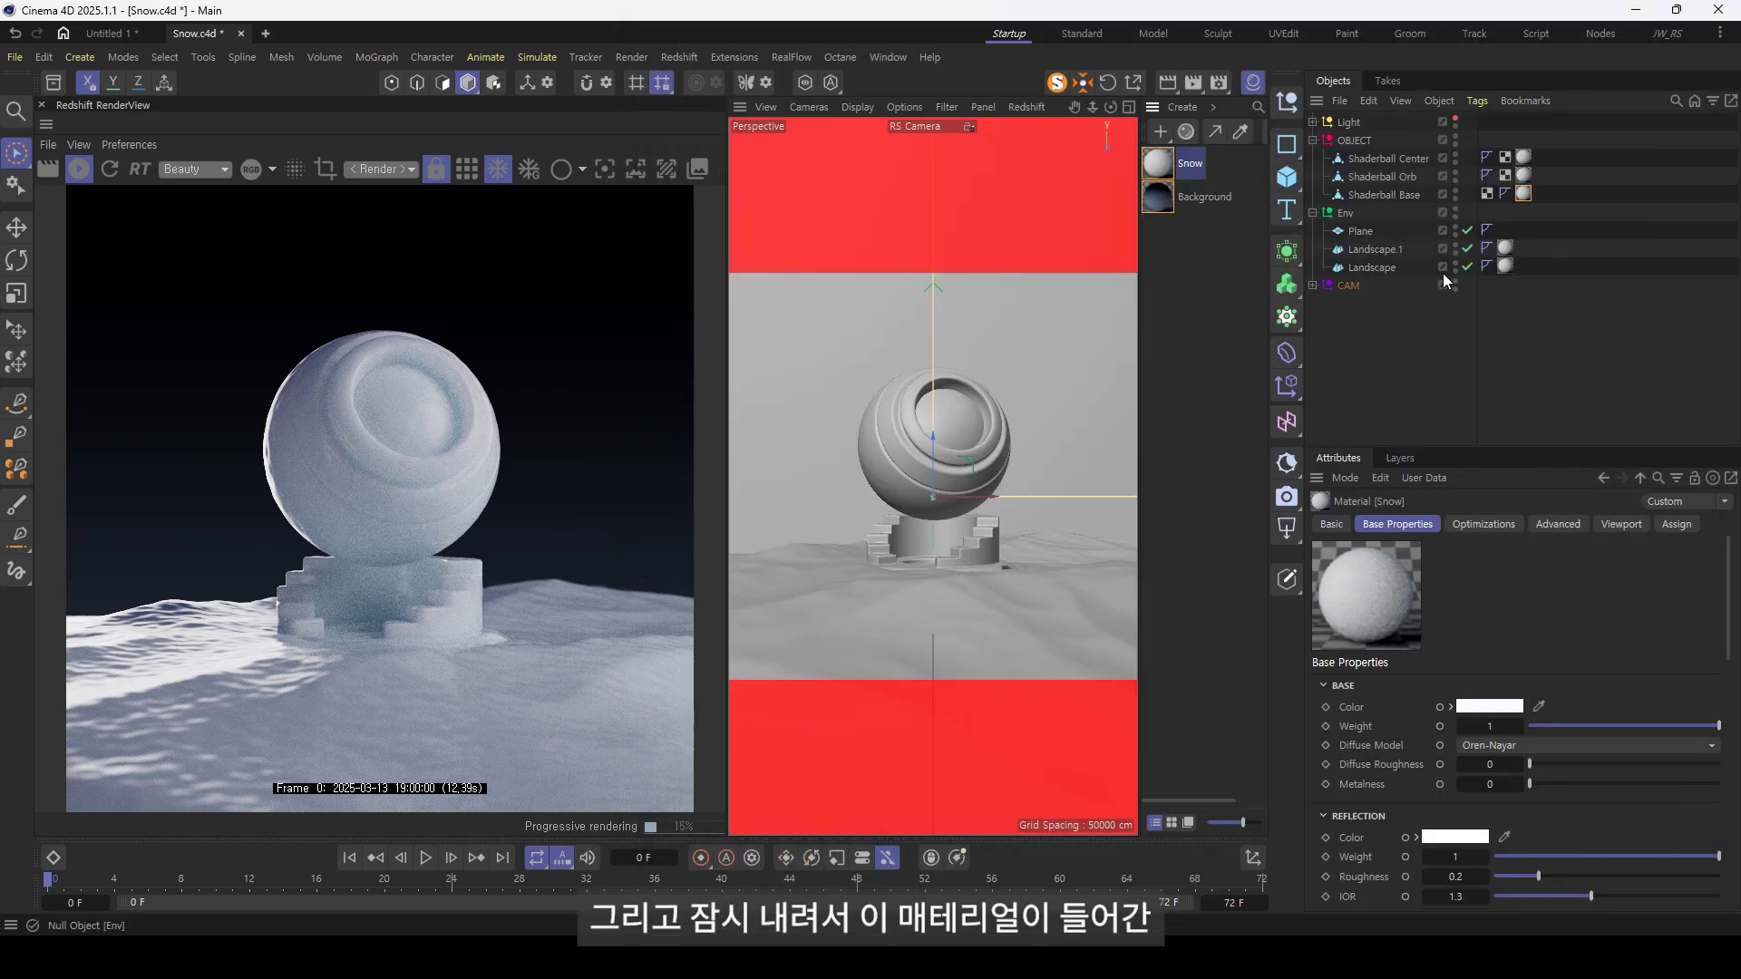
# - Add Redshift Object tags to the shaderball parts and both landscapes
pyautogui.click(1376, 267)
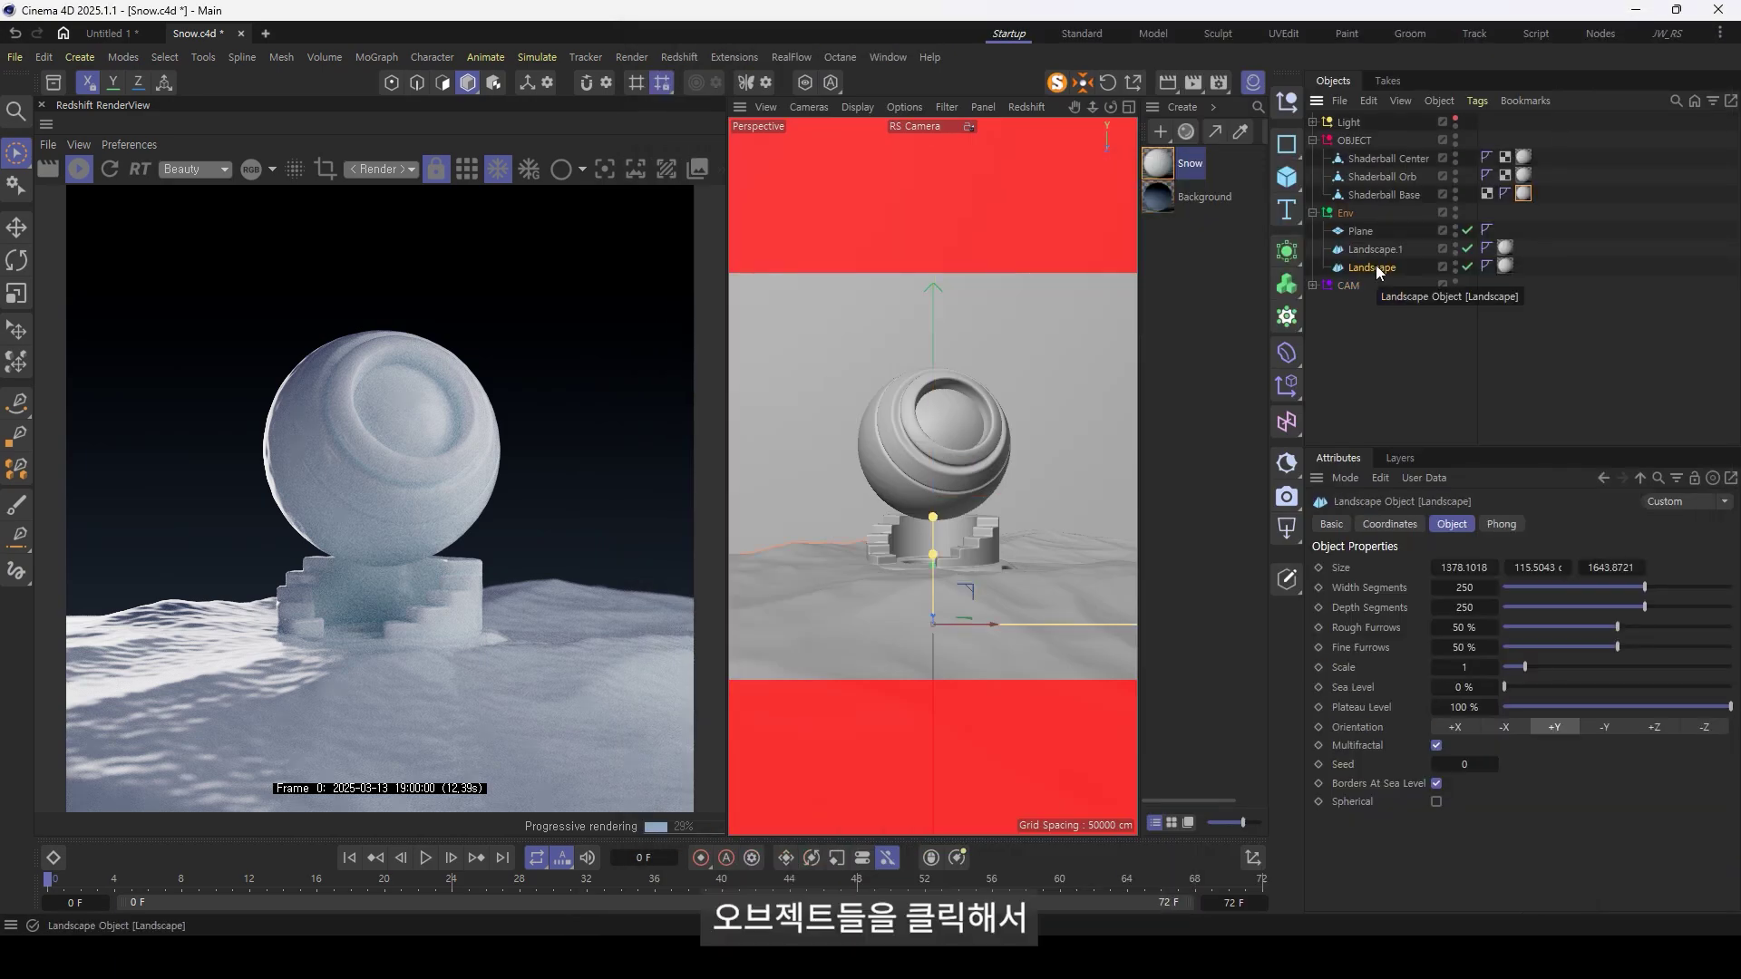
pyautogui.keyDown('ctrl'); pyautogui.click(1378, 250); pyautogui.keyUp('ctrl')
pyautogui.keyDown('ctrl'); pyautogui.click(1386, 193); pyautogui.keyUp('ctrl')
pyautogui.keyDown('ctrl'); pyautogui.click(1396, 176); pyautogui.keyUp('ctrl')
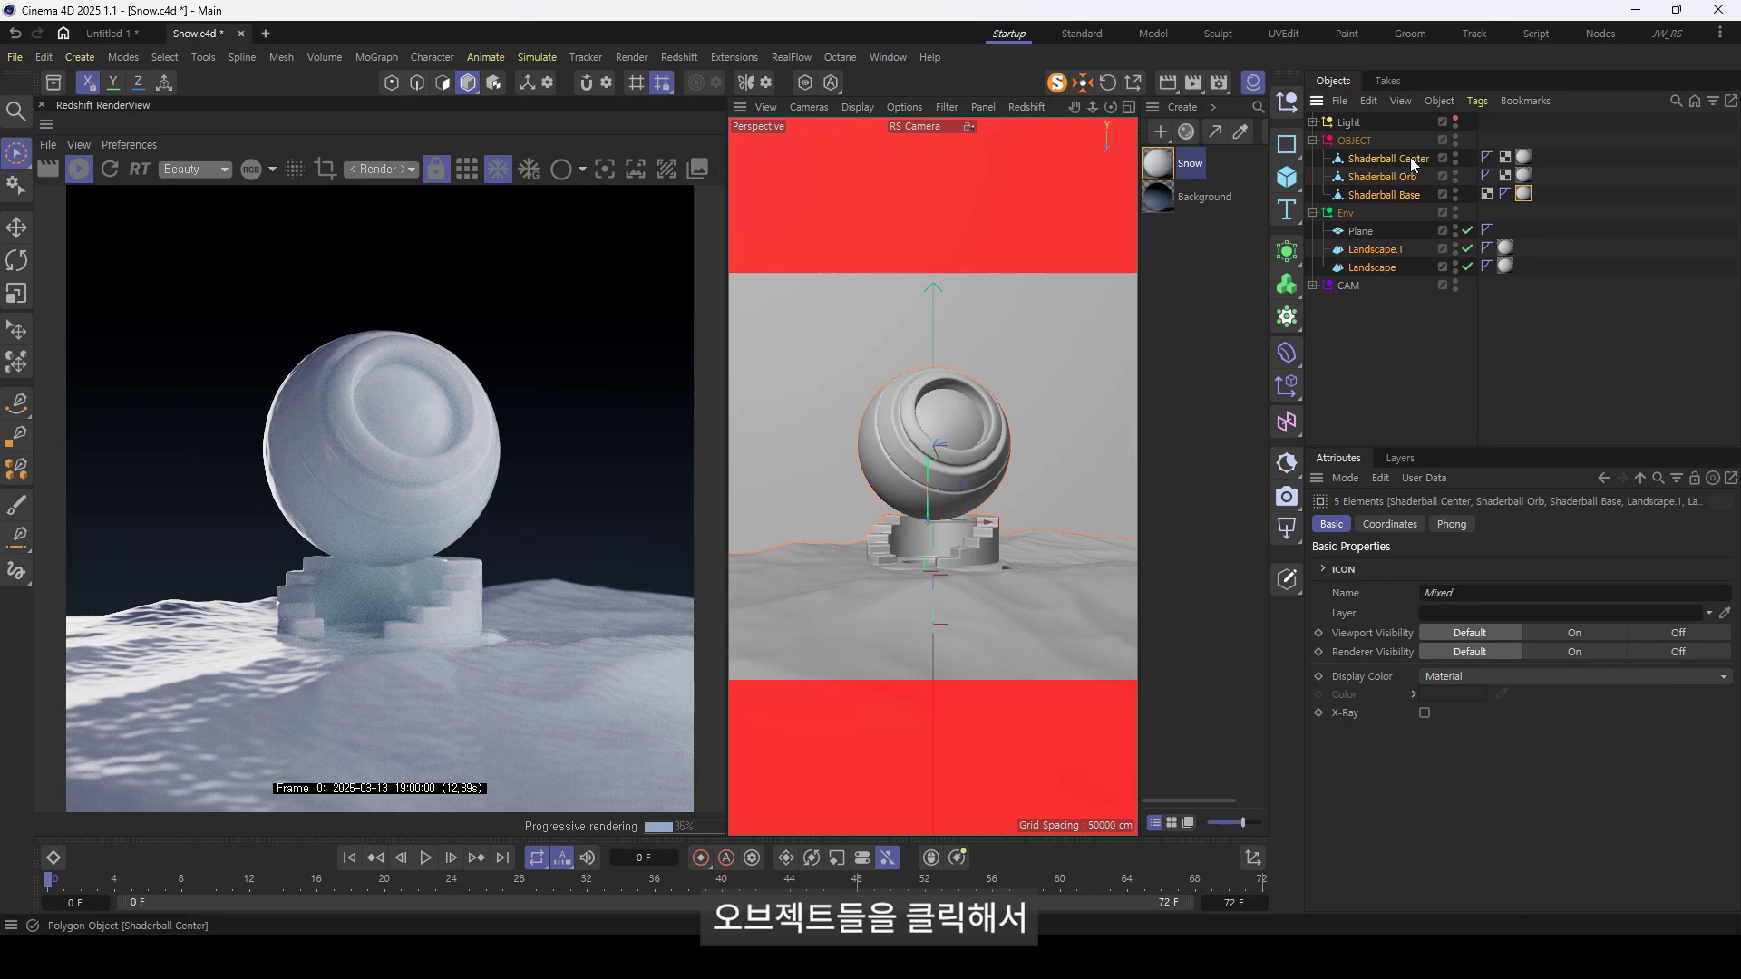
pyautogui.rightClick(1411, 156)
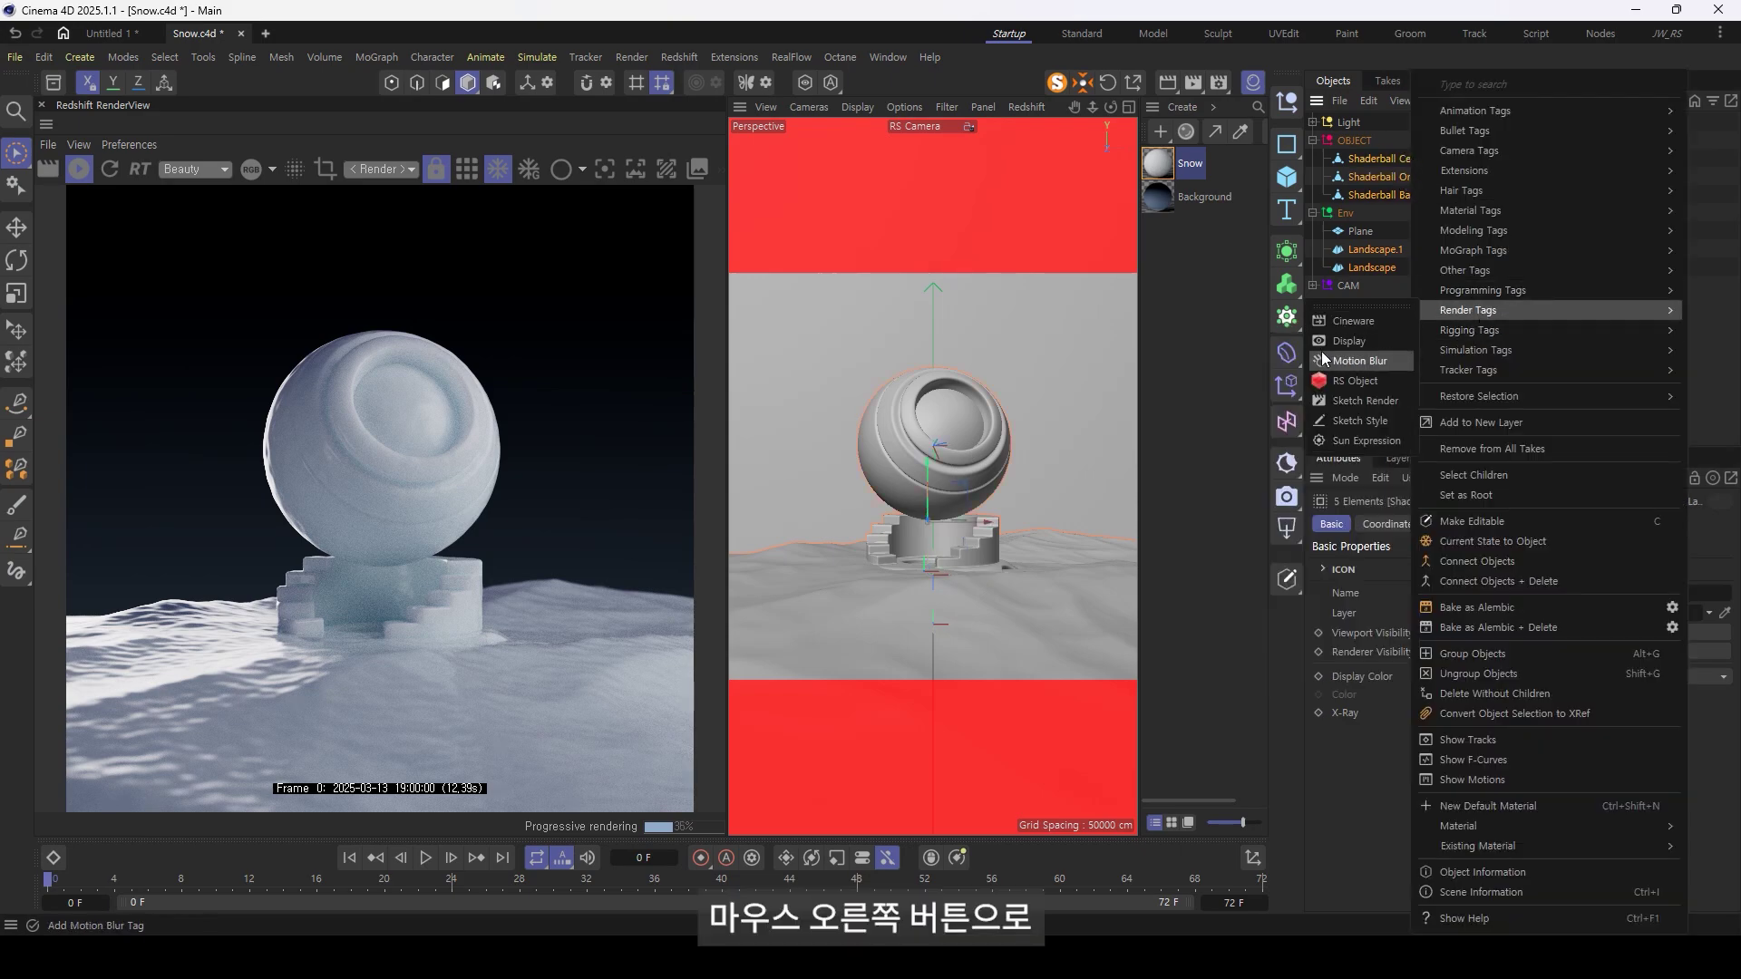
pyautogui.click(1358, 380)
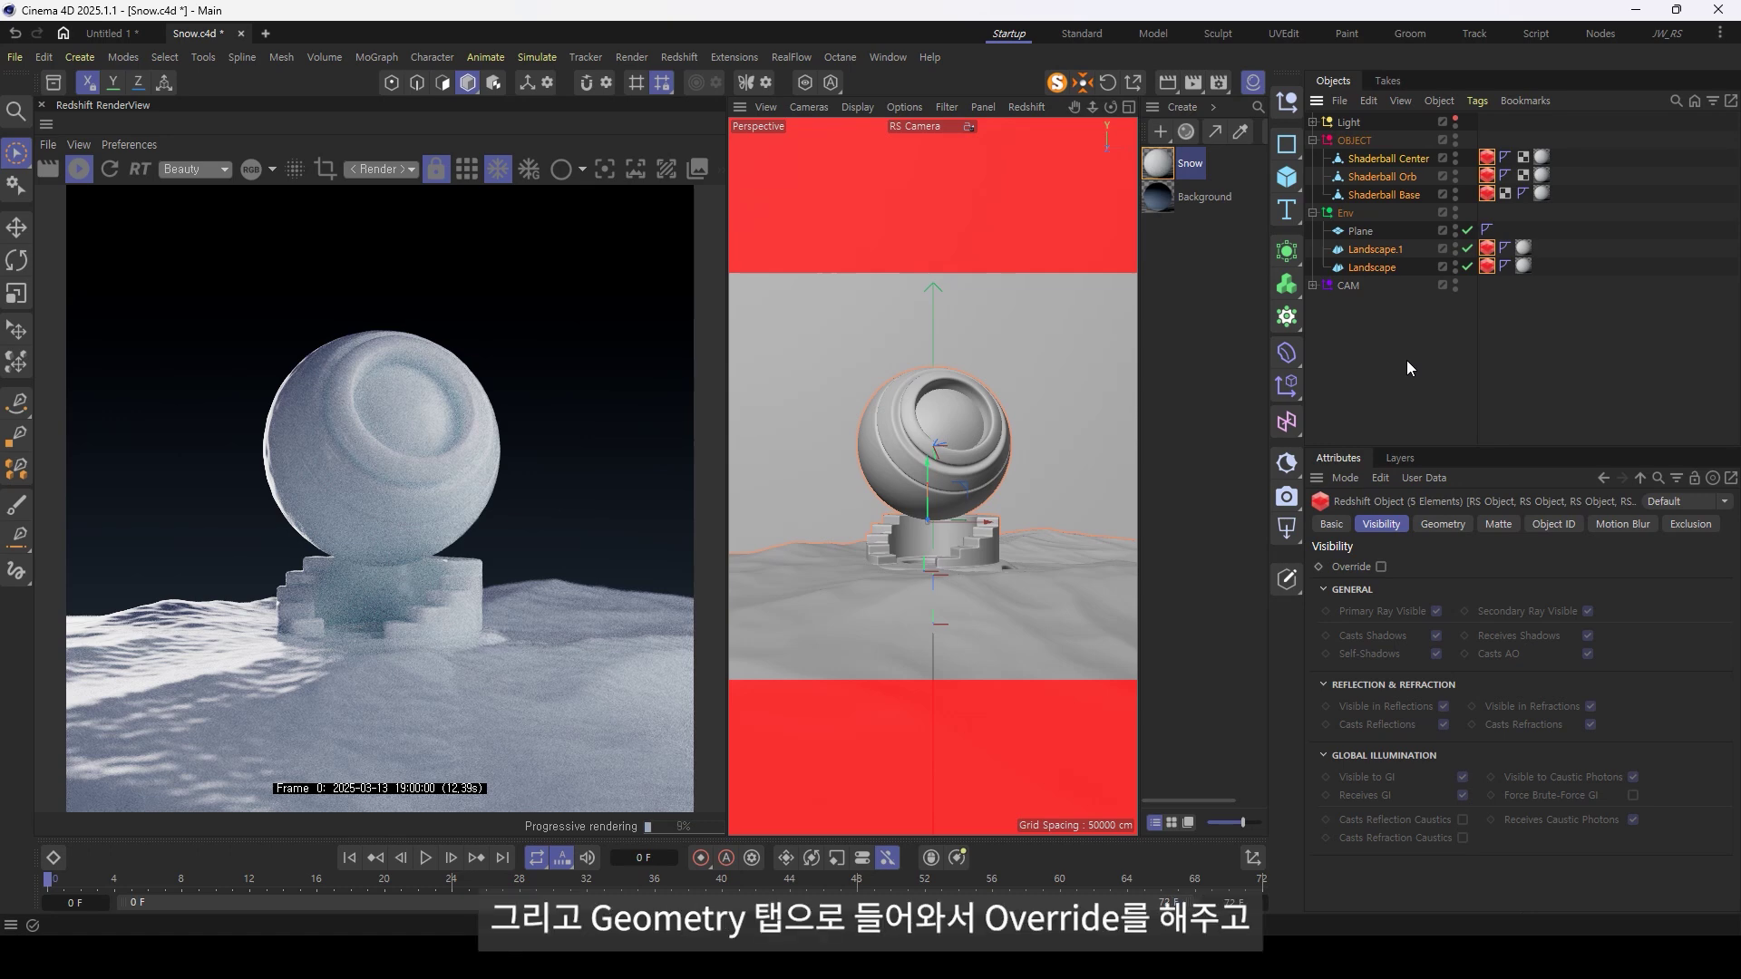
# - Enable geometry Override, Tessellation and Displacement on the tags, and solo the Maxon Noise
pyautogui.click(1443, 526)
pyautogui.click(1381, 567)
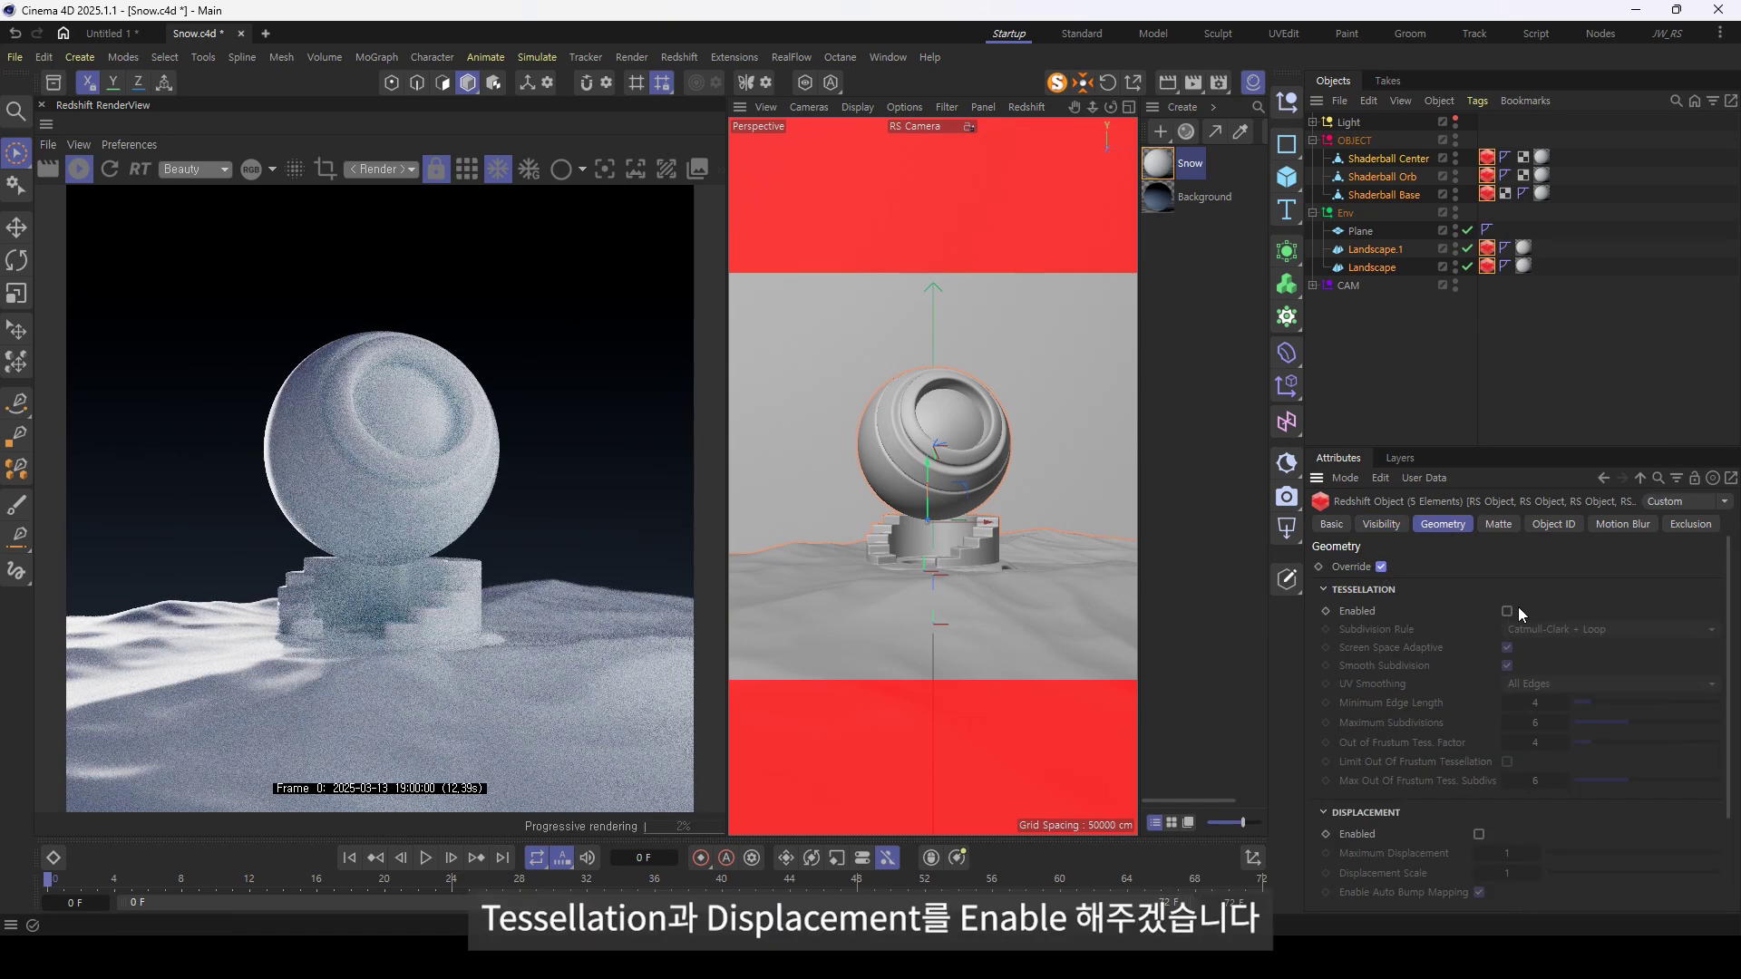
pyautogui.click(1507, 611)
pyautogui.click(1480, 833)
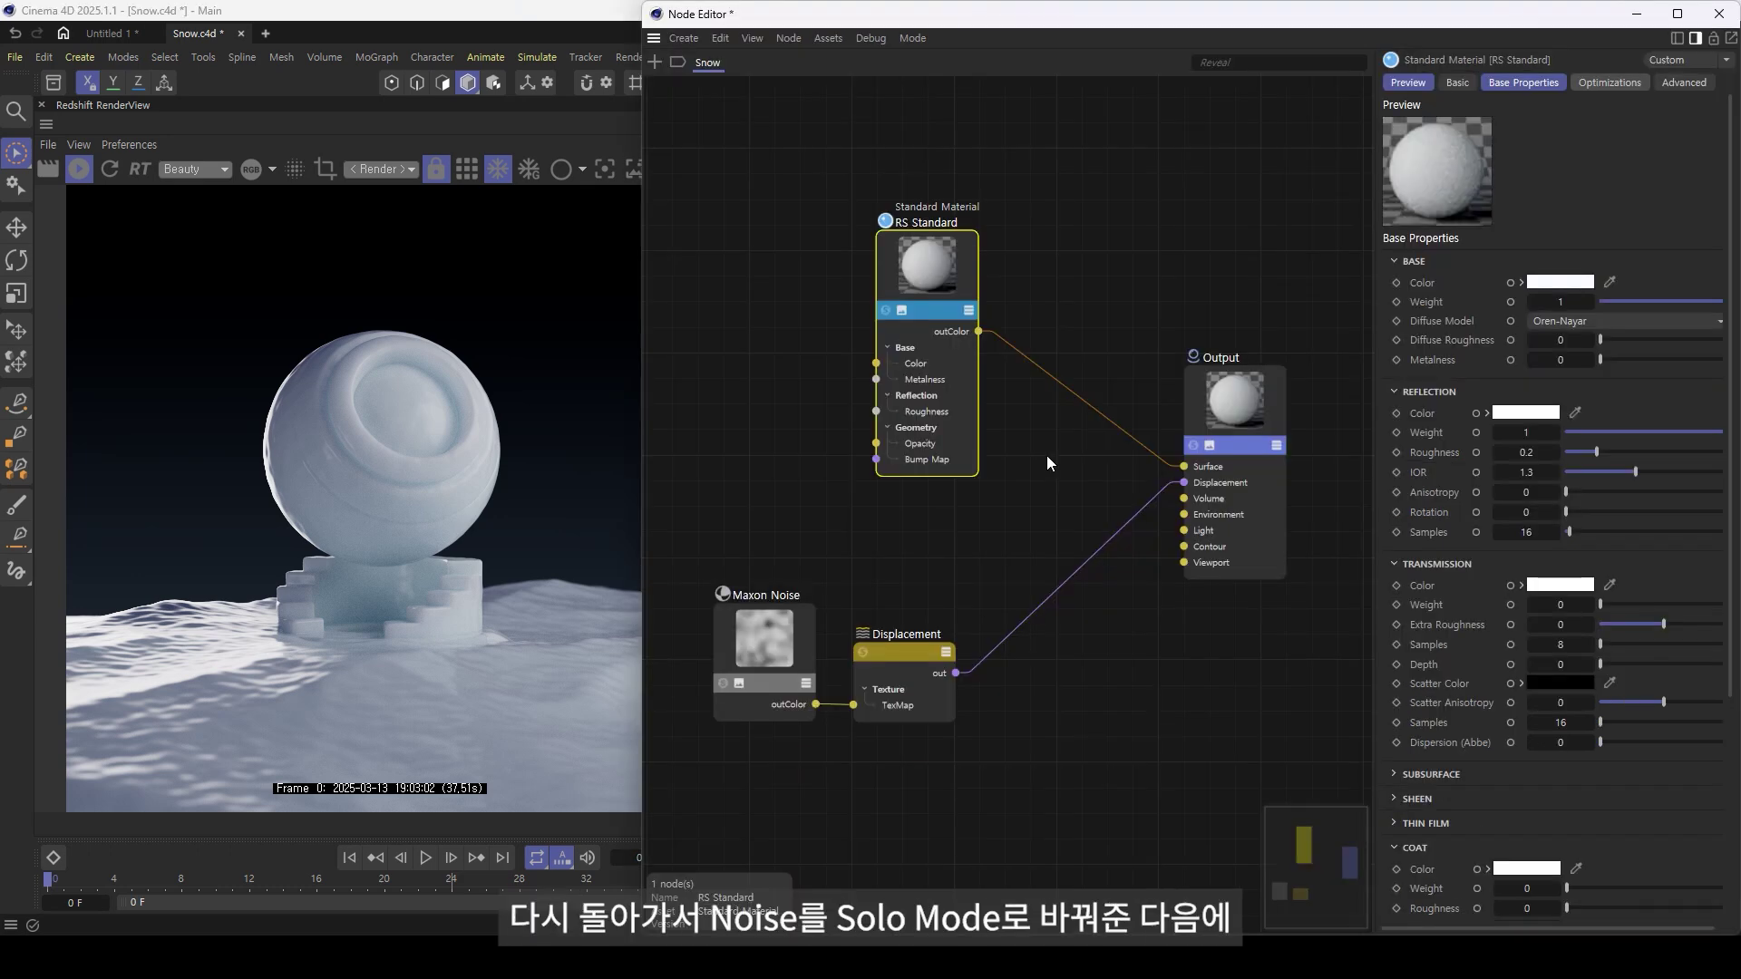
pyautogui.click(740, 664)
pyautogui.click(722, 683)
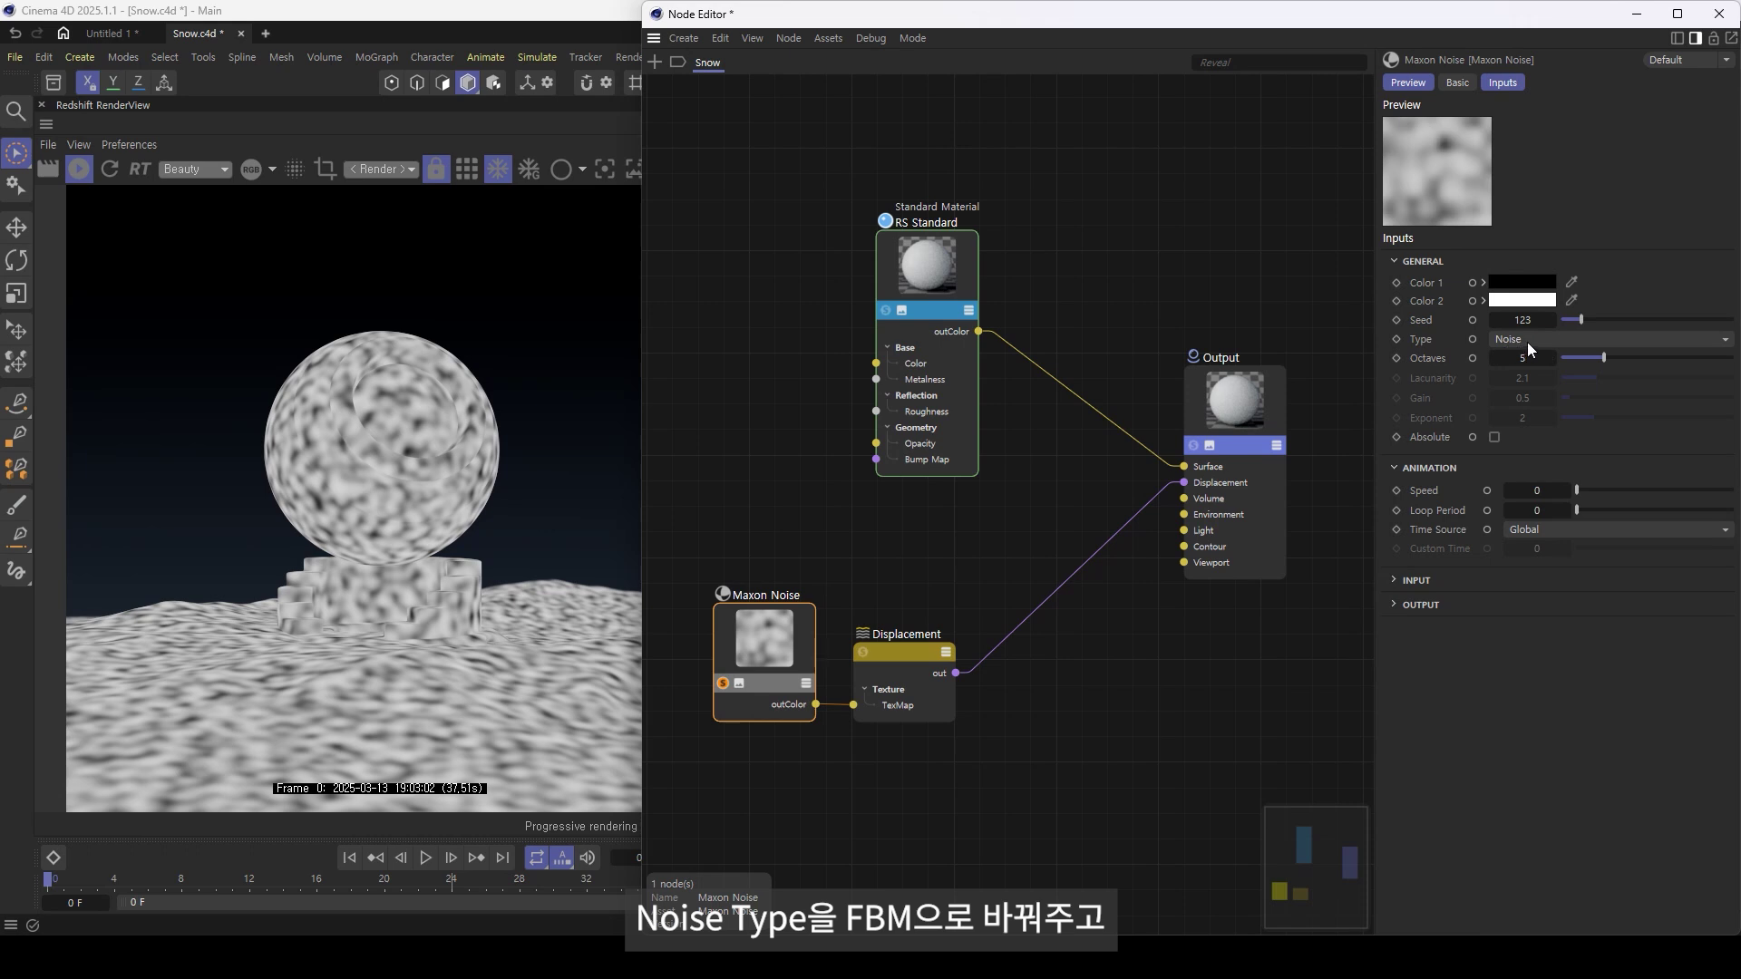
# - Set the Maxon Noise type to FBM with Overall Scale 300
pyautogui.click(1527, 341)
pyautogui.click(1531, 421)
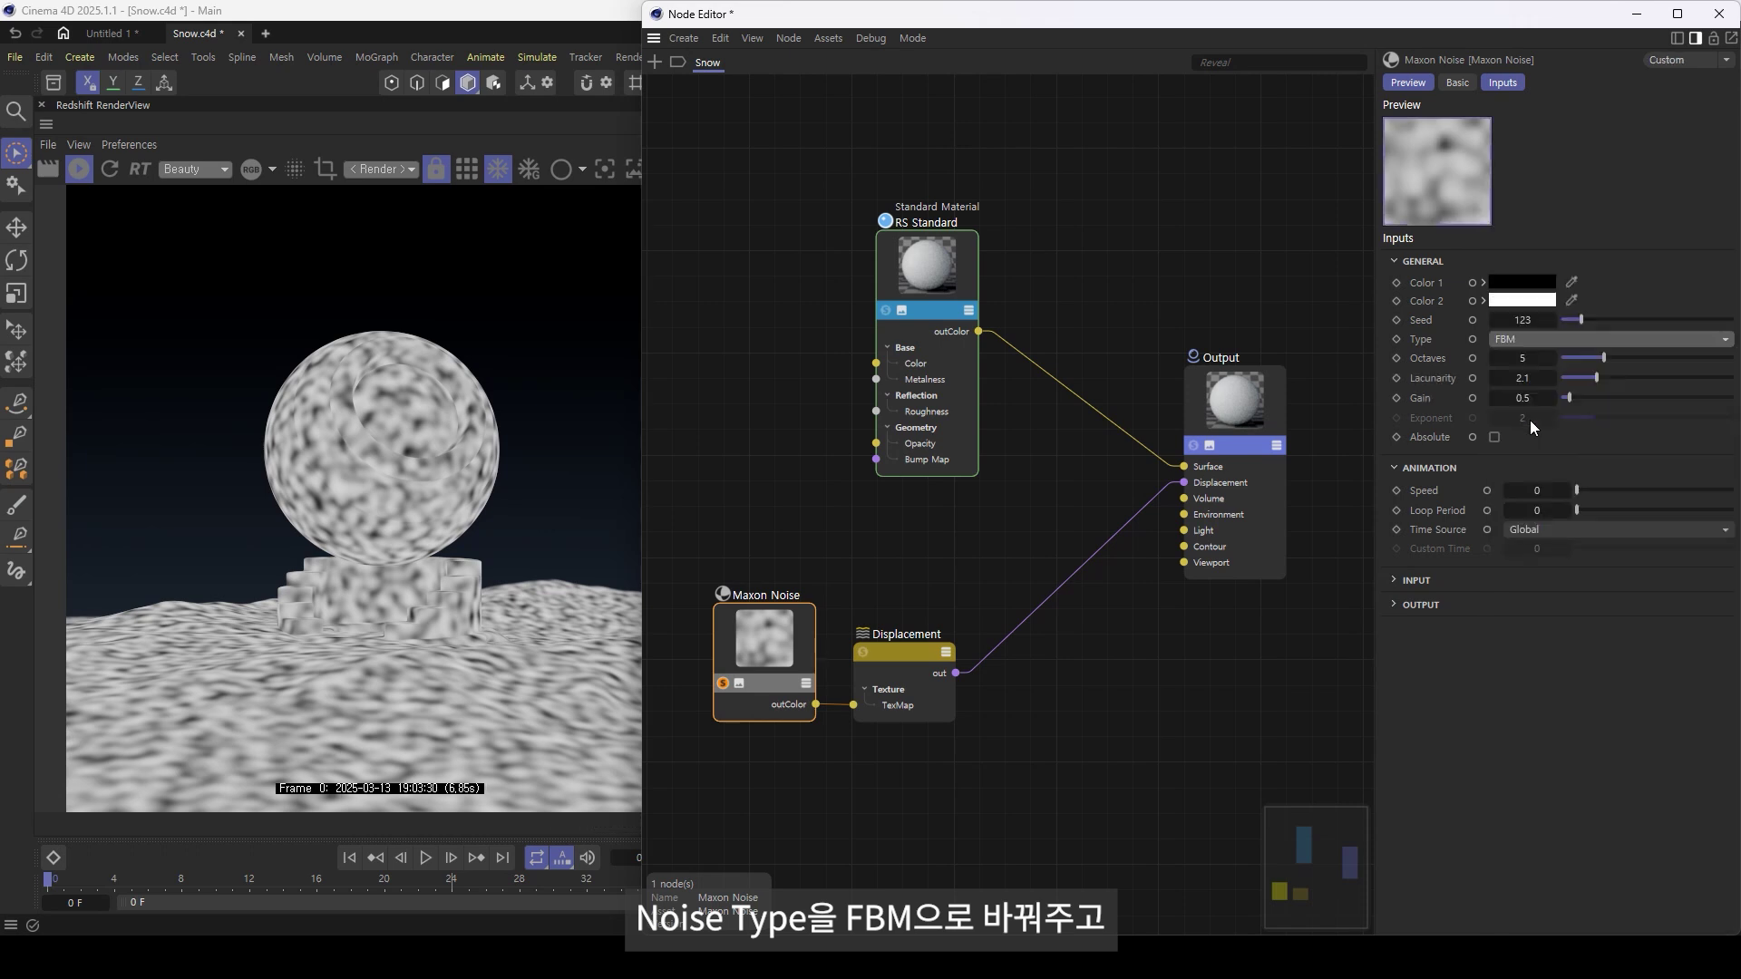
pyautogui.click(1411, 581)
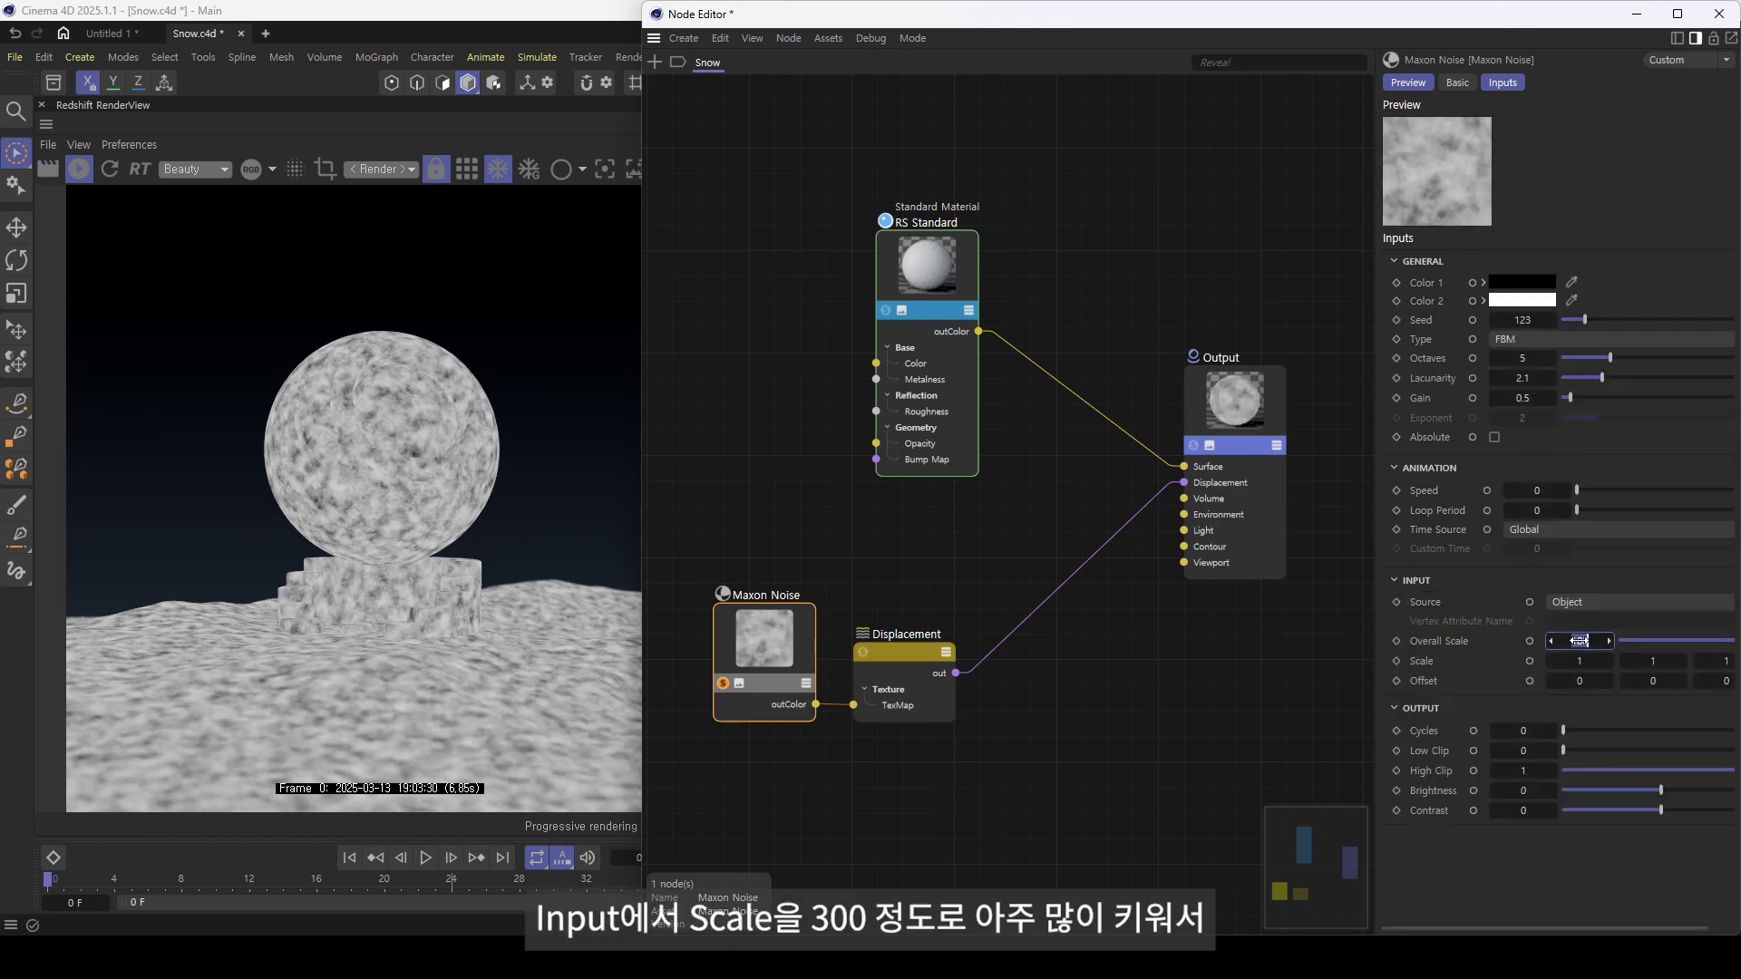
pyautogui.moveTo(1579, 641); pyautogui.dragTo(1623, 641)
pyautogui.write('300')
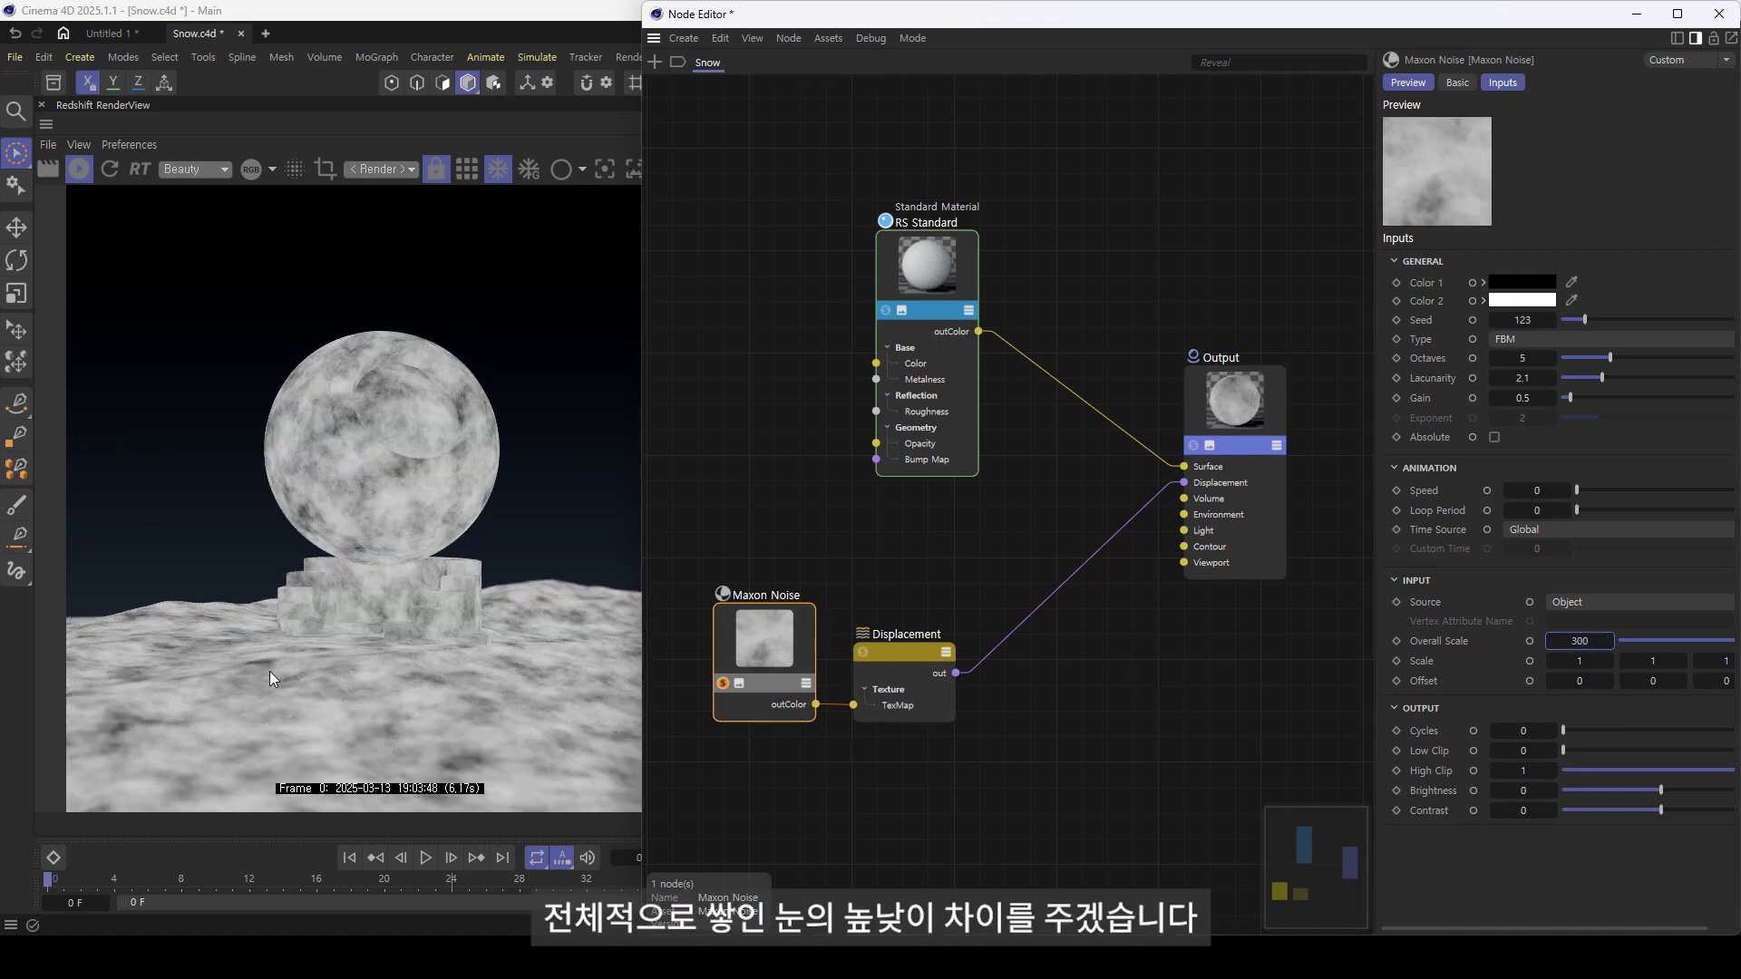
# - Unsolo the noise and clip it to Low Clip 0.261 and High Clip 0.634
pyautogui.click(722, 684)
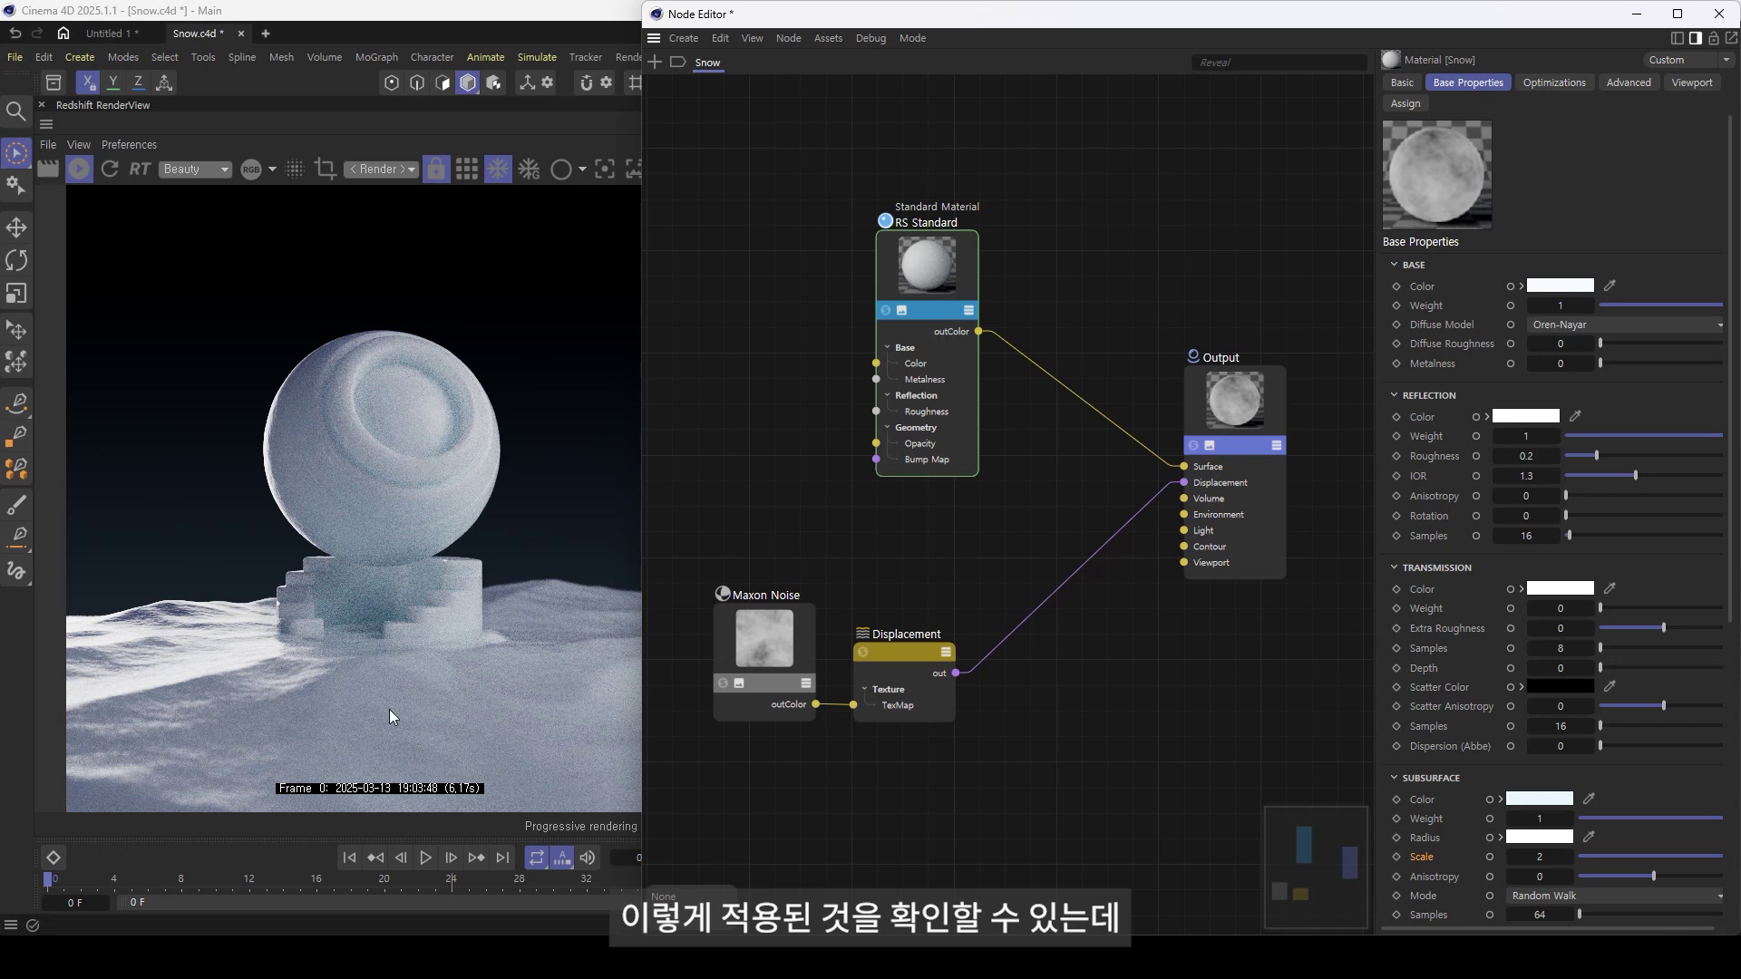
pyautogui.click(763, 639)
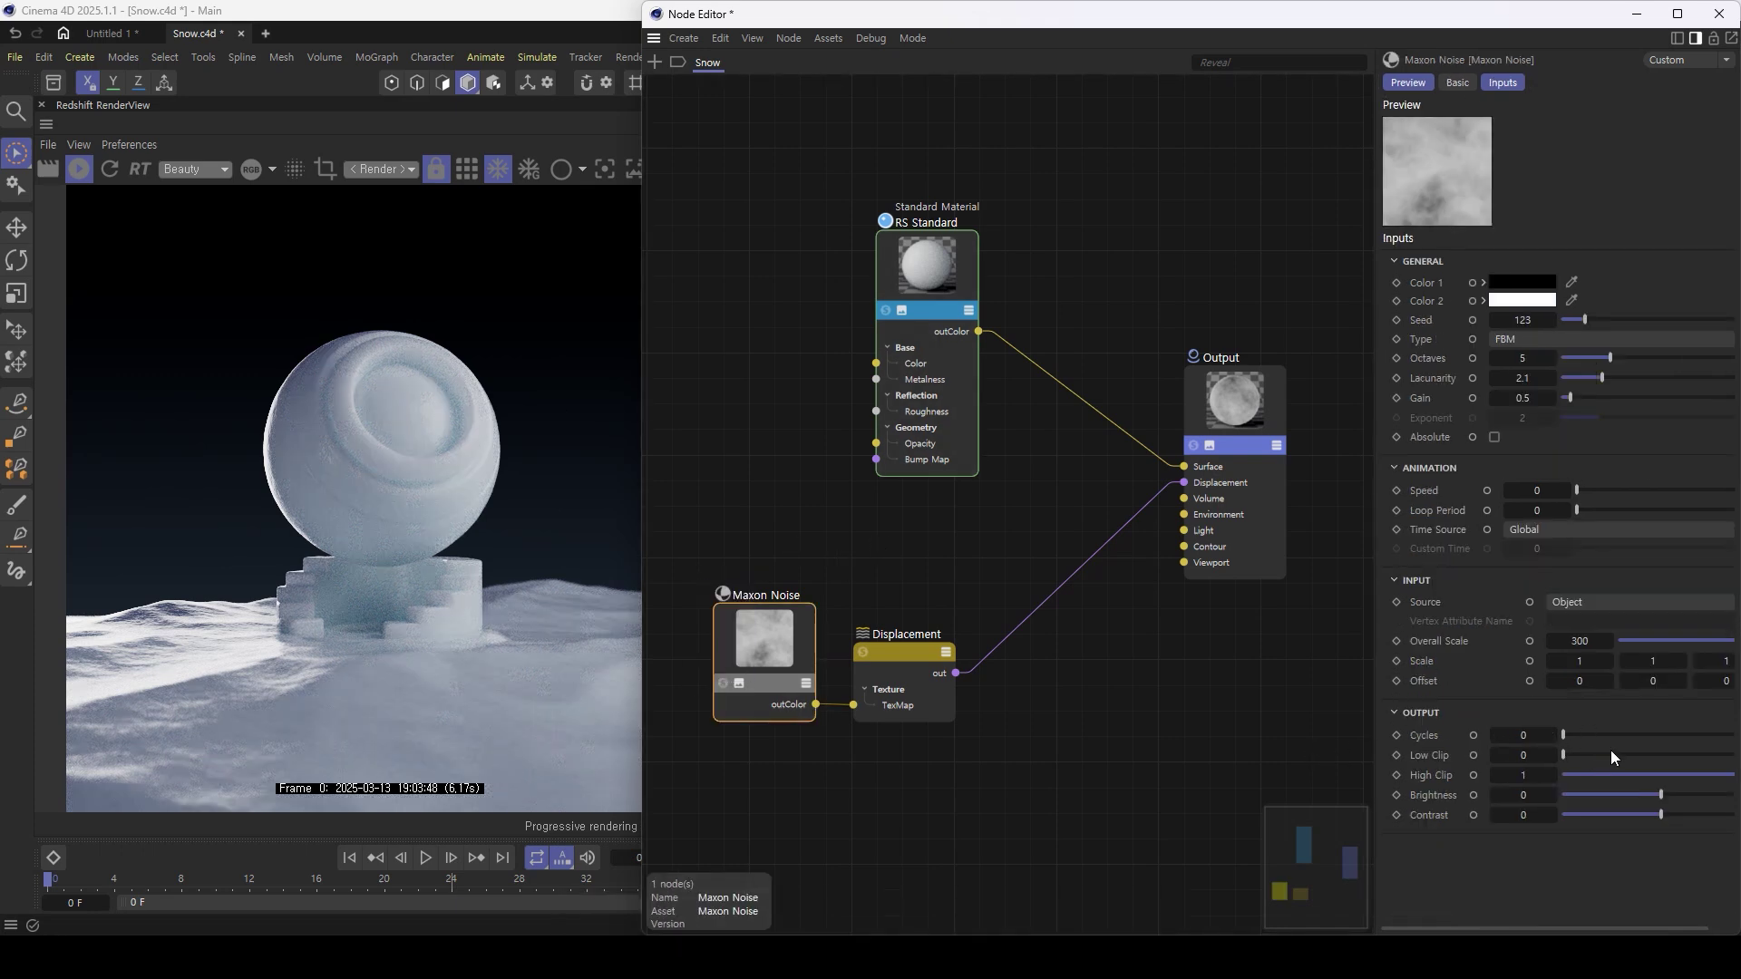
pyautogui.moveTo(1610, 754)
pyautogui.mouseDown()
pyautogui.moveTo(1705, 777)
pyautogui.moveTo(1689, 776)
pyautogui.mouseUp()
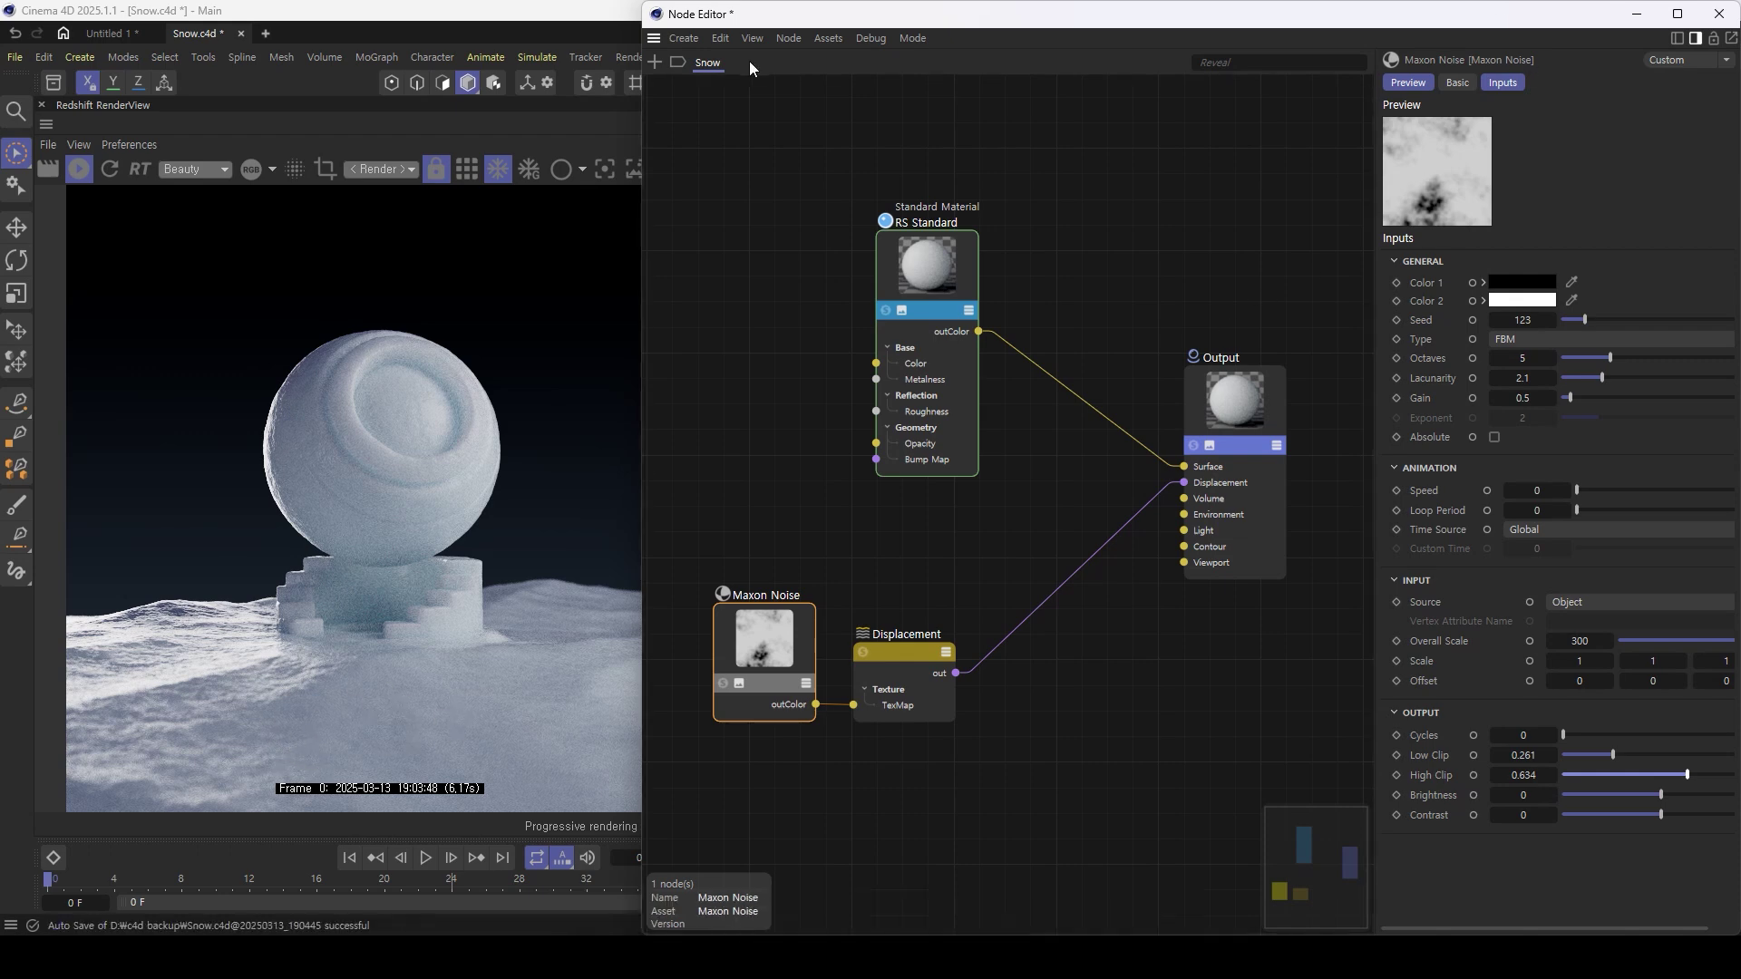
pyautogui.click(1718, 13)
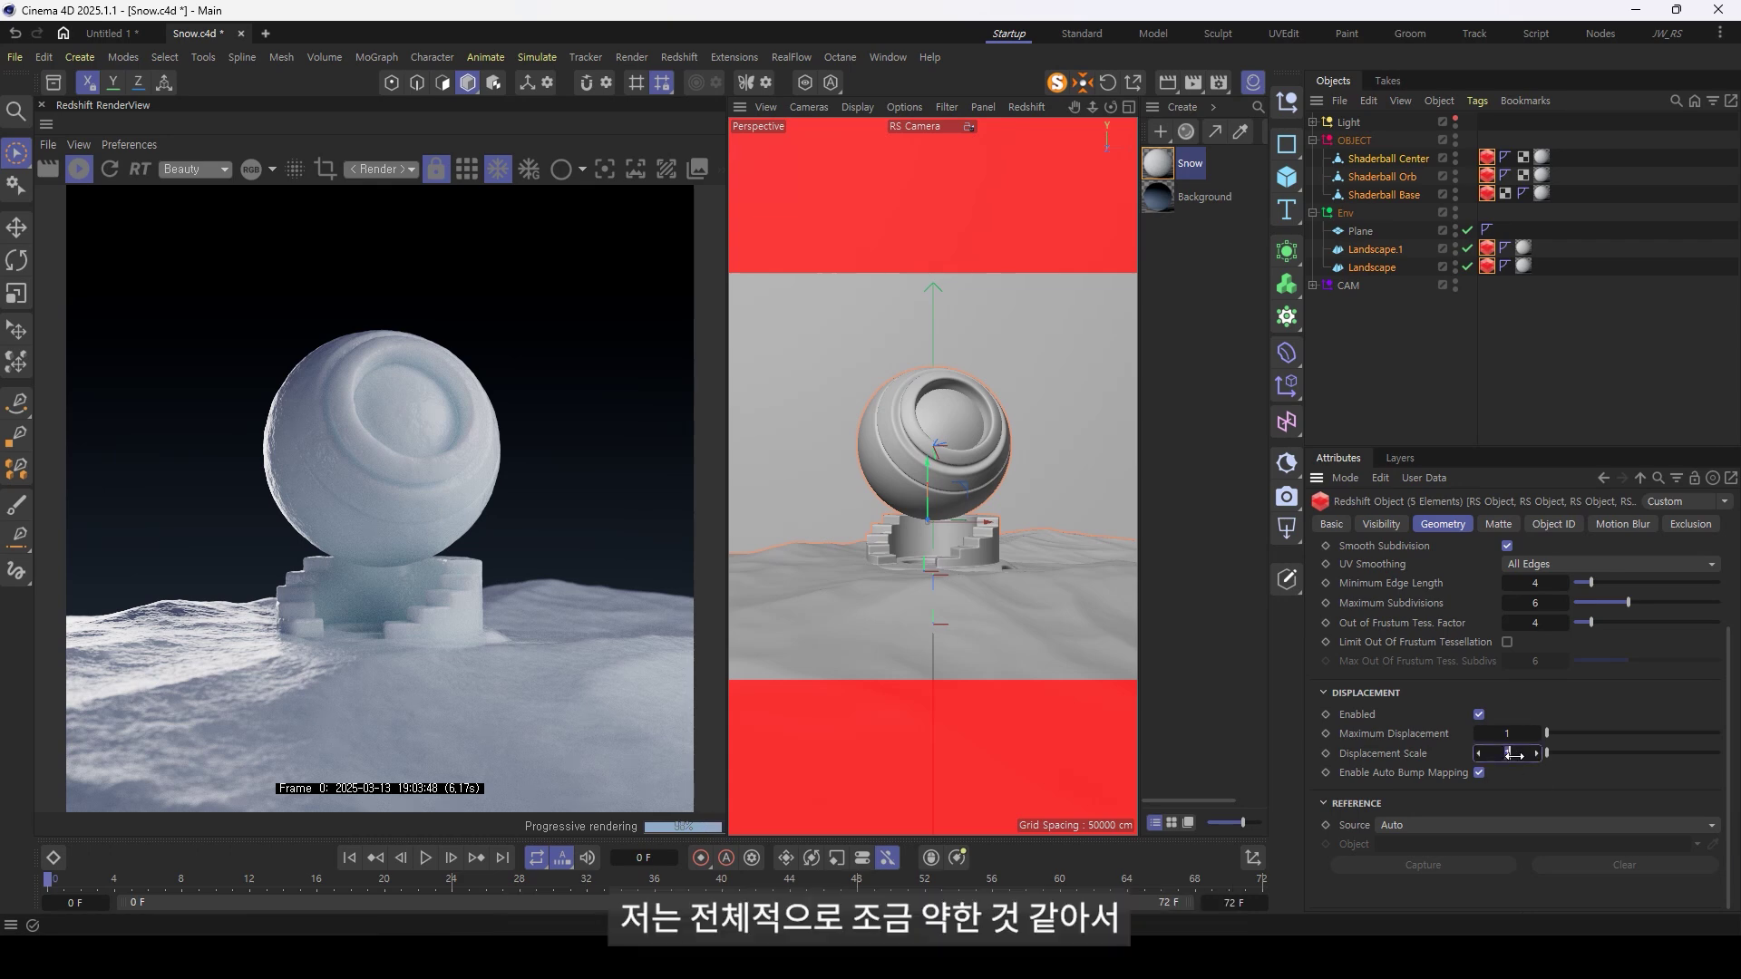
# - Set the Redshift Object tags' Displacement Scale to 3
pyautogui.doubleClick(1513, 754)
pyautogui.write('3')
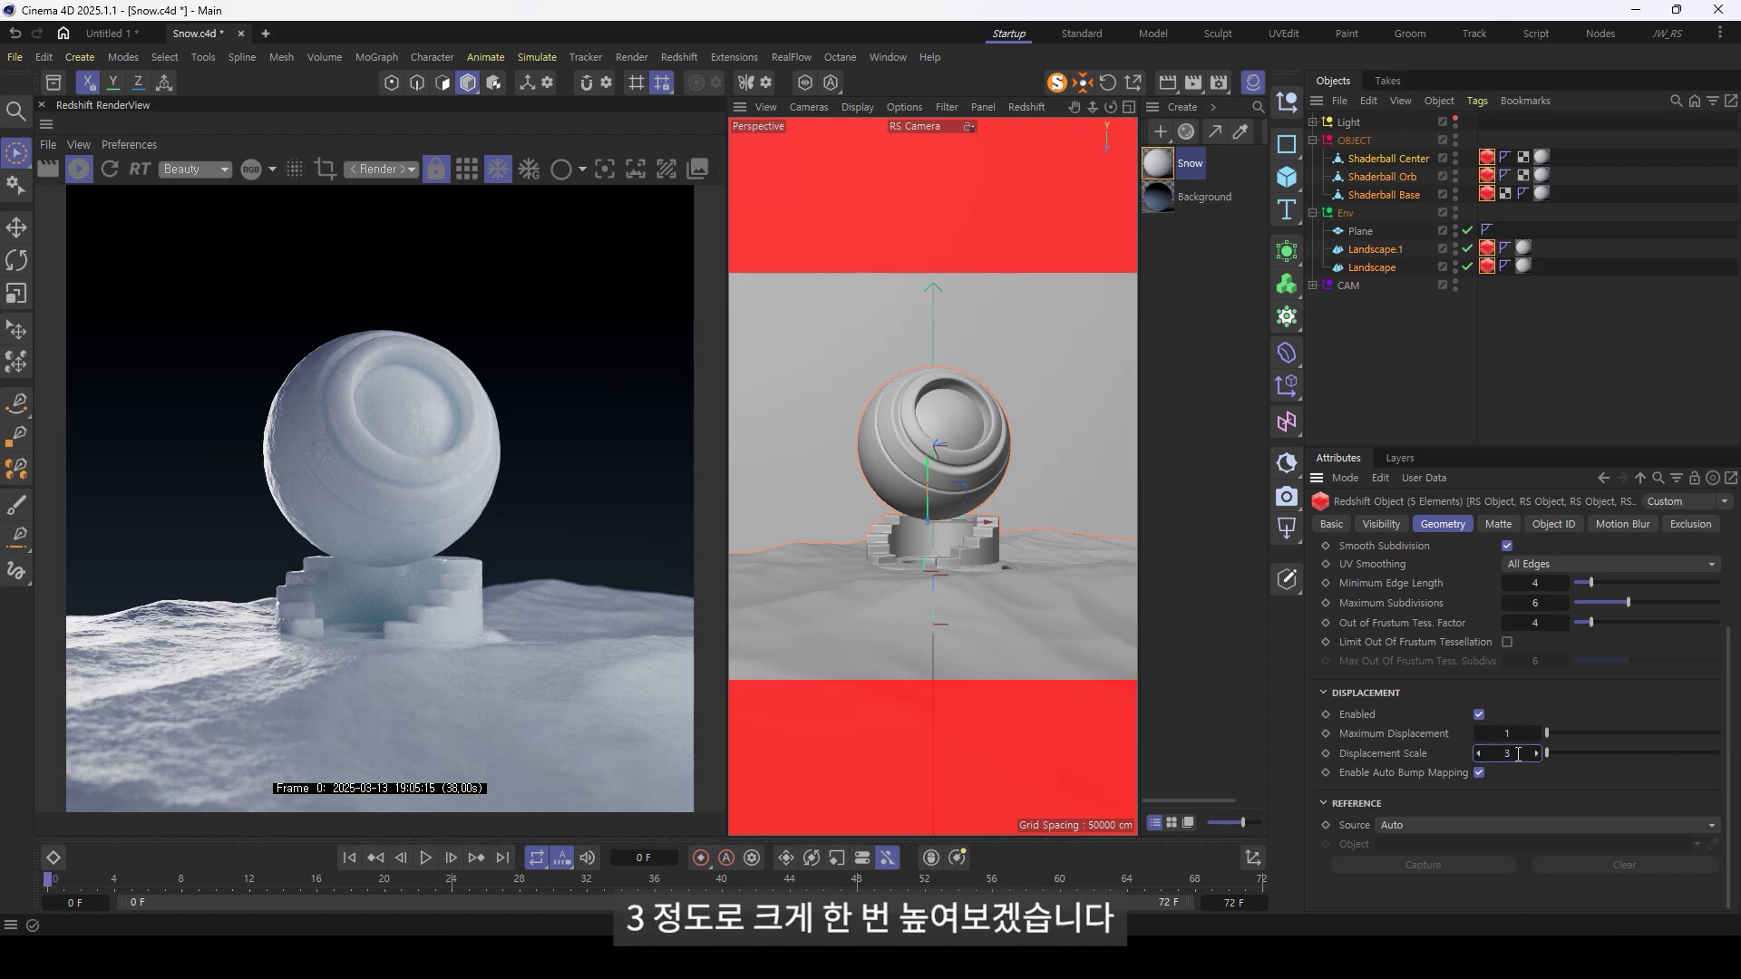
pyautogui.press('Return')
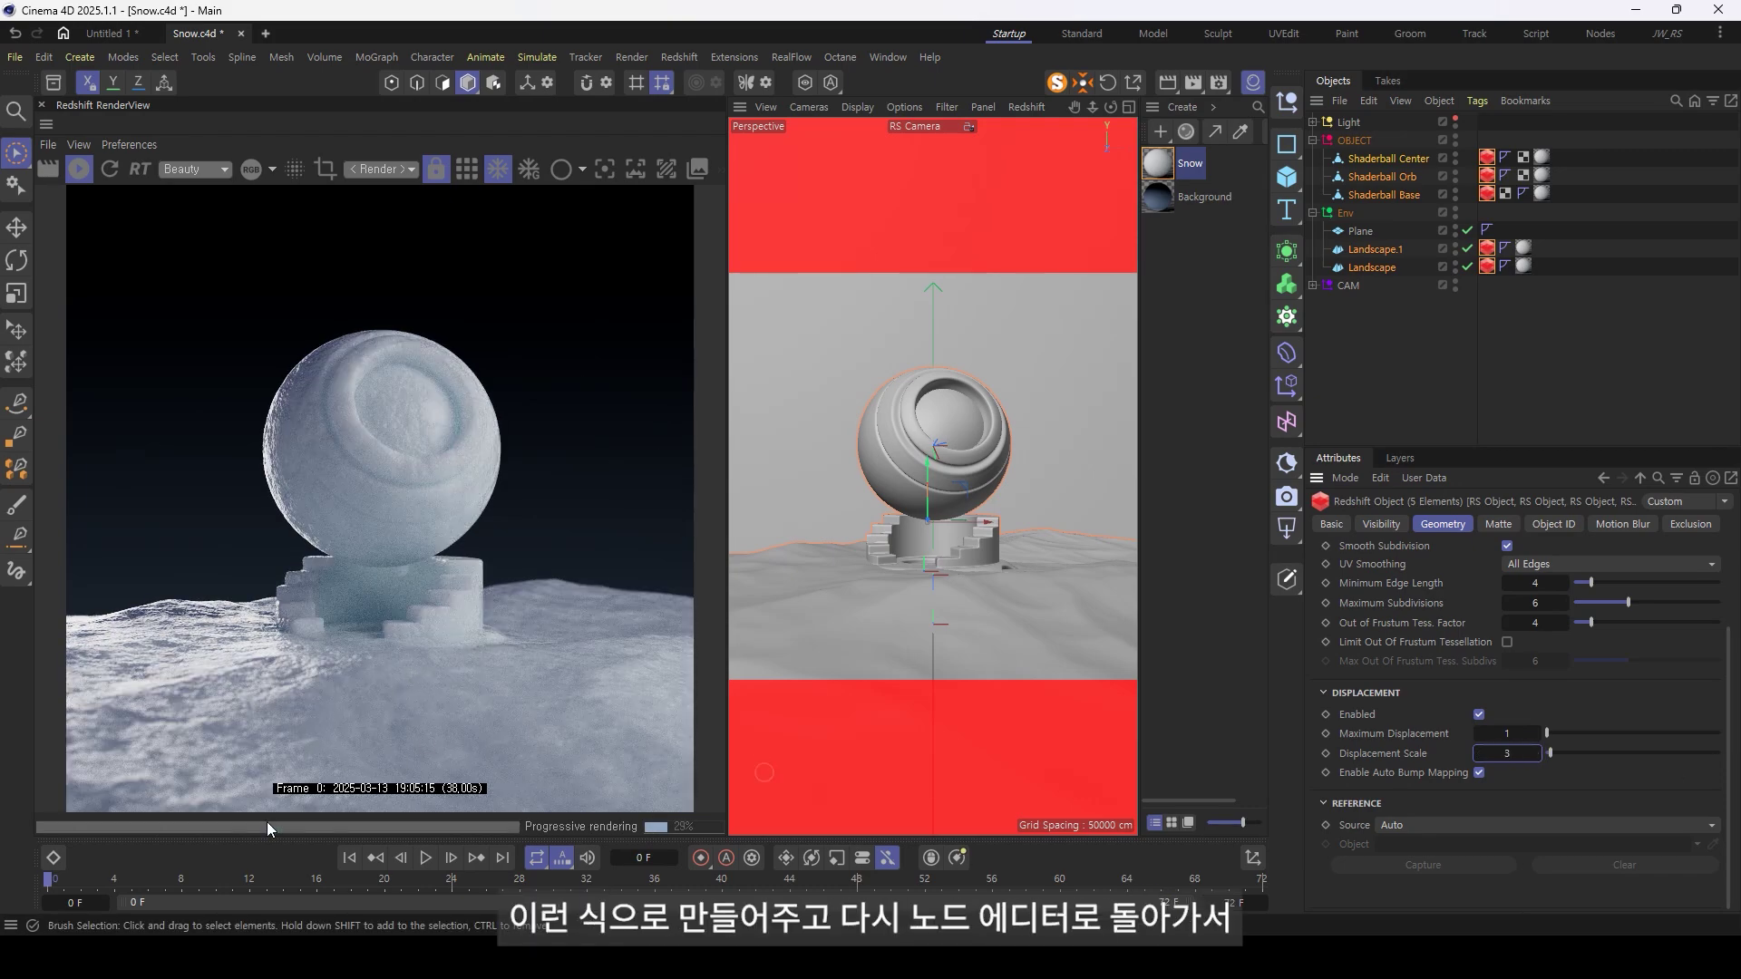
pyautogui.click(1244, 886)
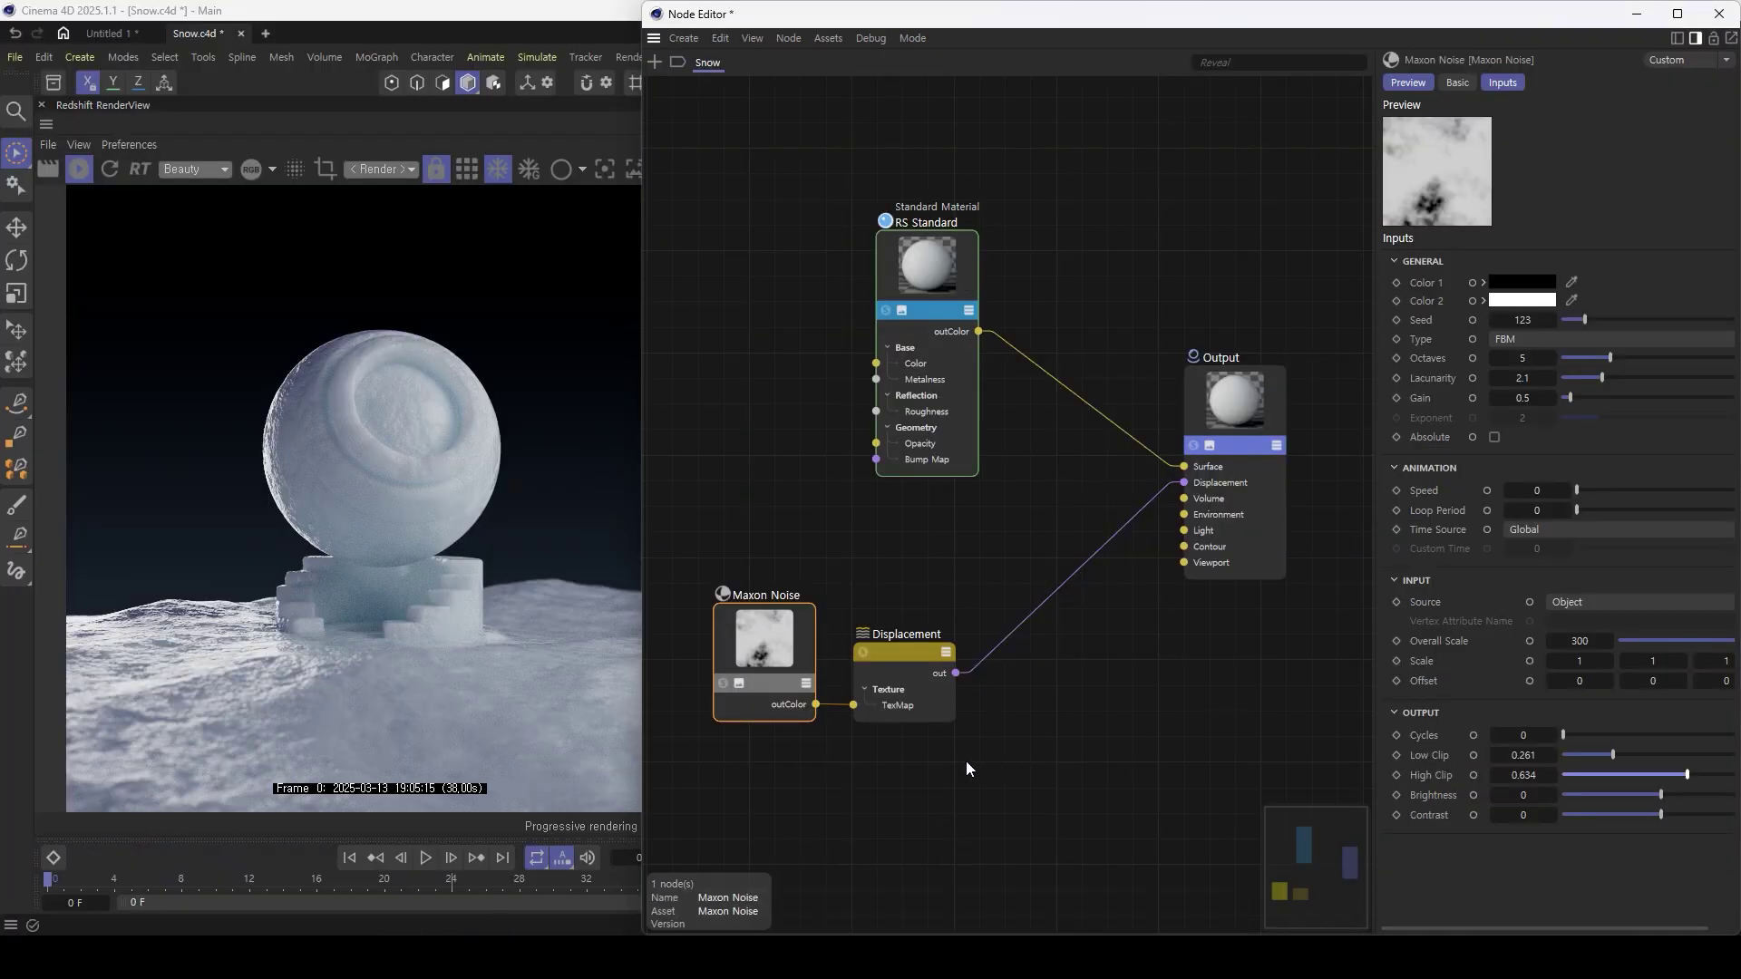
# - Duplicate the Noise–Displacement pair and connect the copy to Output's displacement
pyautogui.moveTo(999, 769); pyautogui.dragTo(1076, 659, button='middle')
pyautogui.keyDown('shift'); pyautogui.click(960, 552); pyautogui.keyUp('shift')
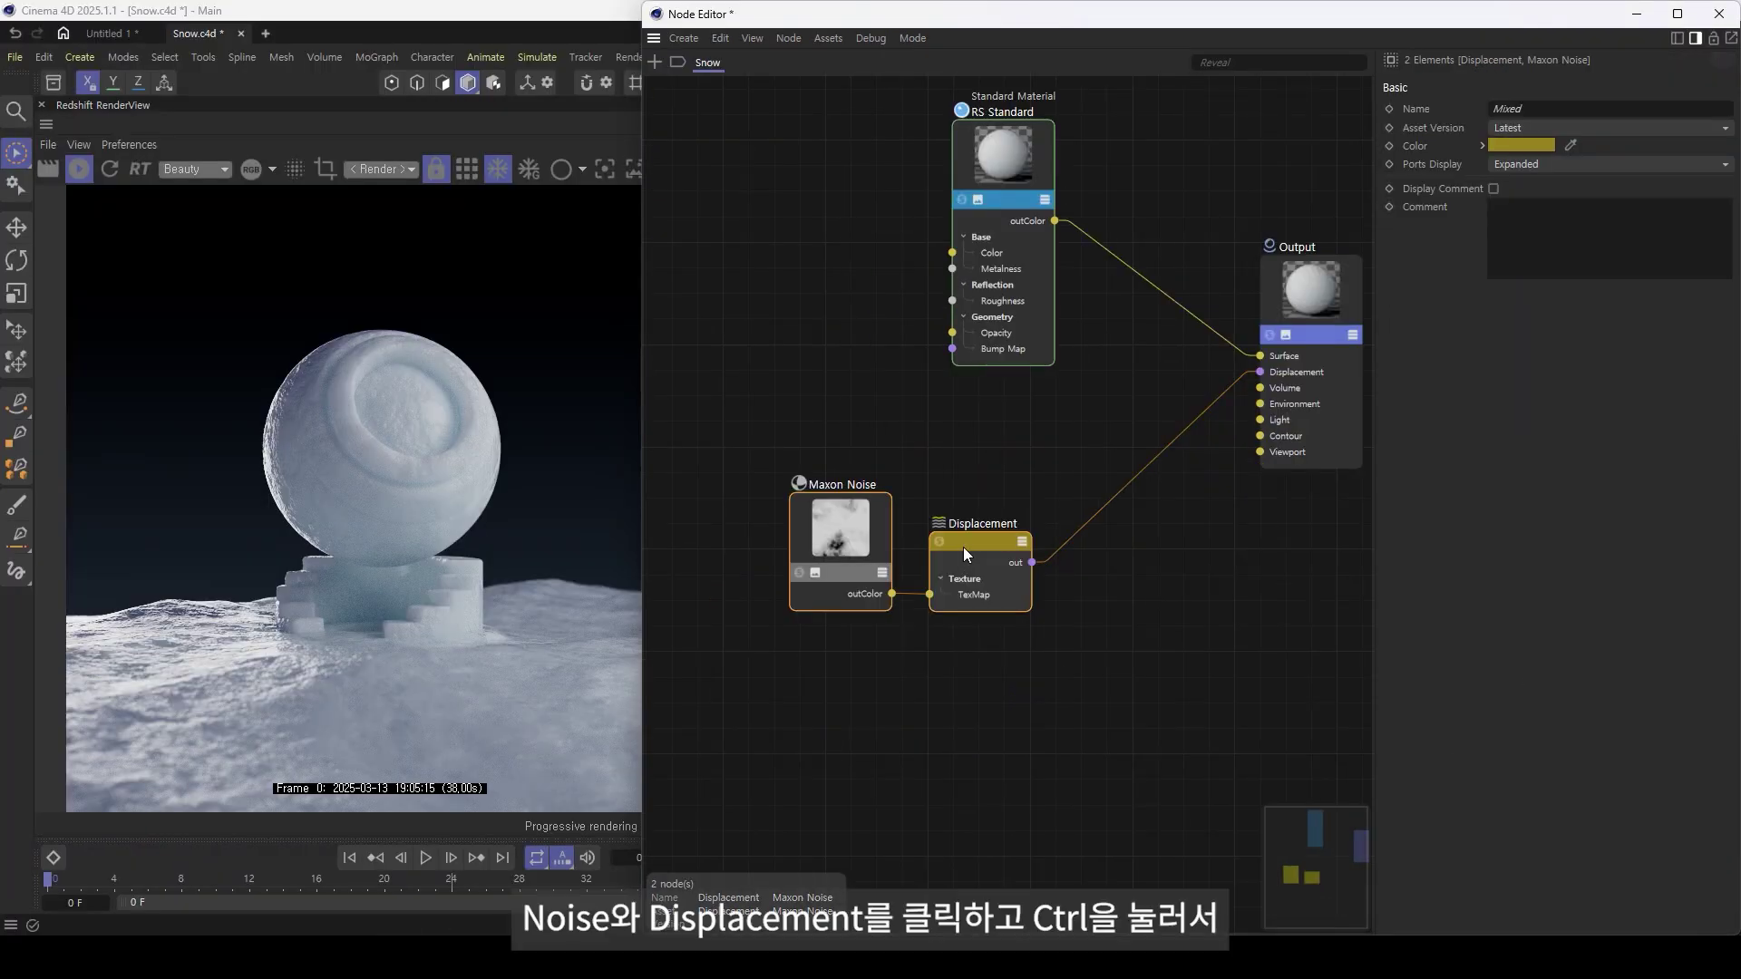
pyautogui.keyDown('ctrl'); pyautogui.moveTo(963, 547); pyautogui.dragTo(956, 720); pyautogui.keyUp('ctrl')
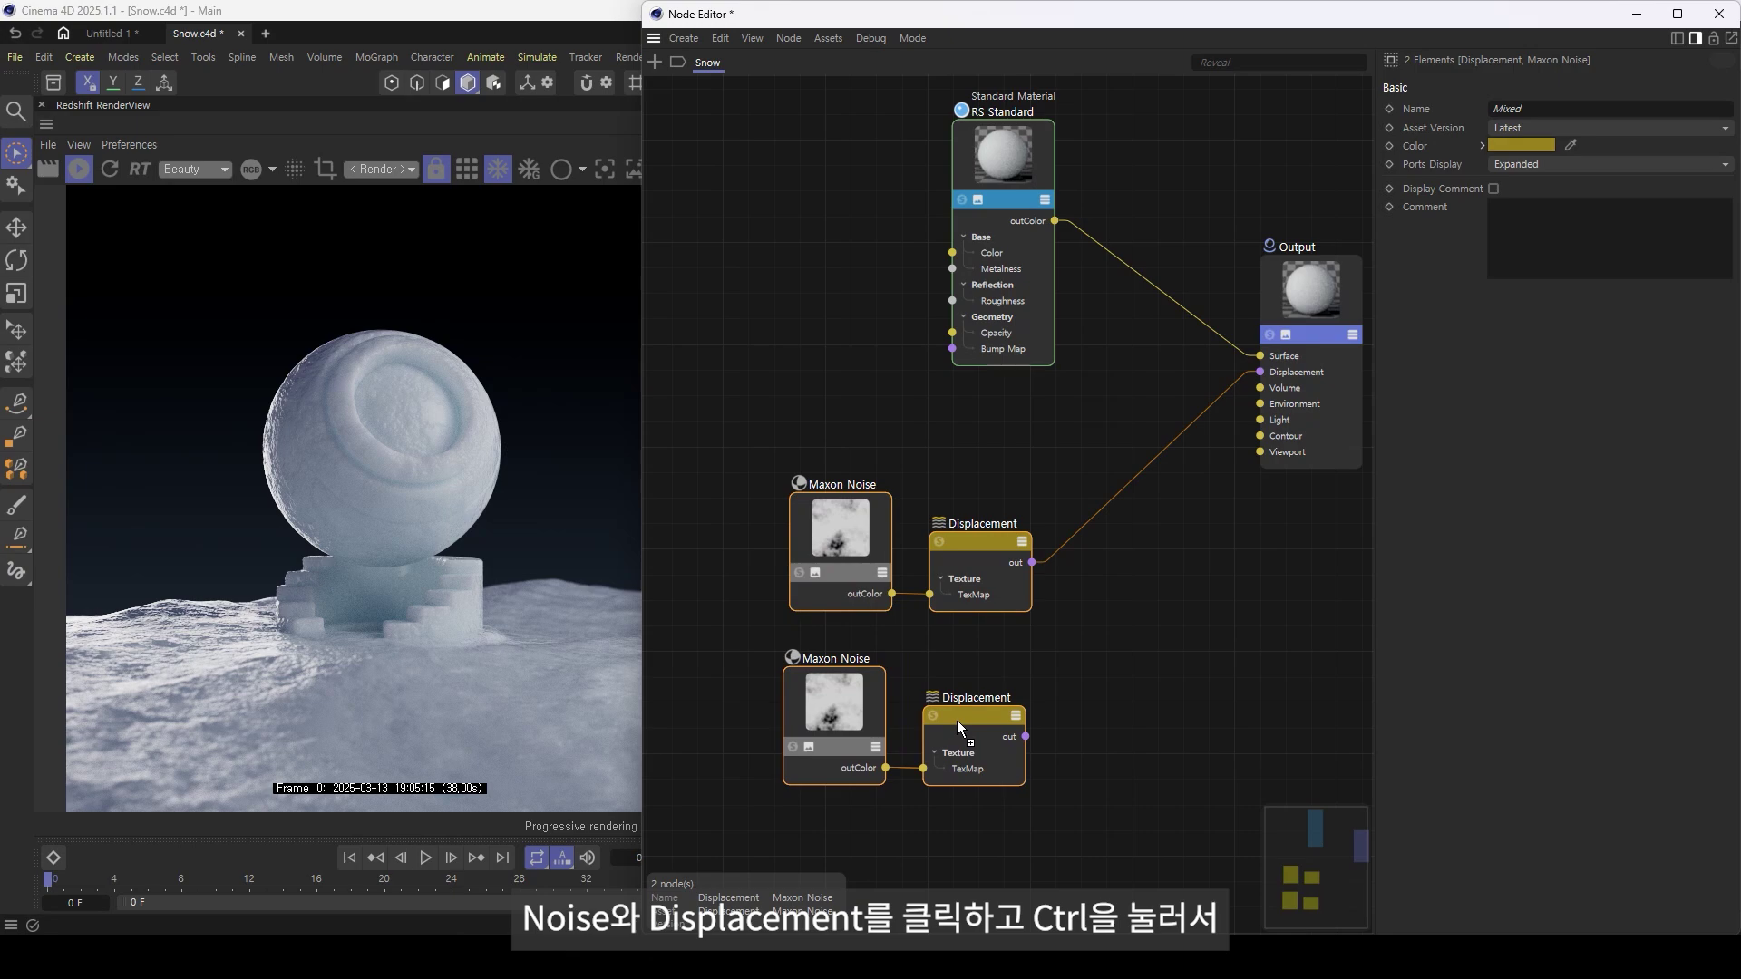
pyautogui.keyDown('ctrl'); pyautogui.moveTo(956, 720); pyautogui.dragTo(956, 720); pyautogui.keyUp('ctrl')
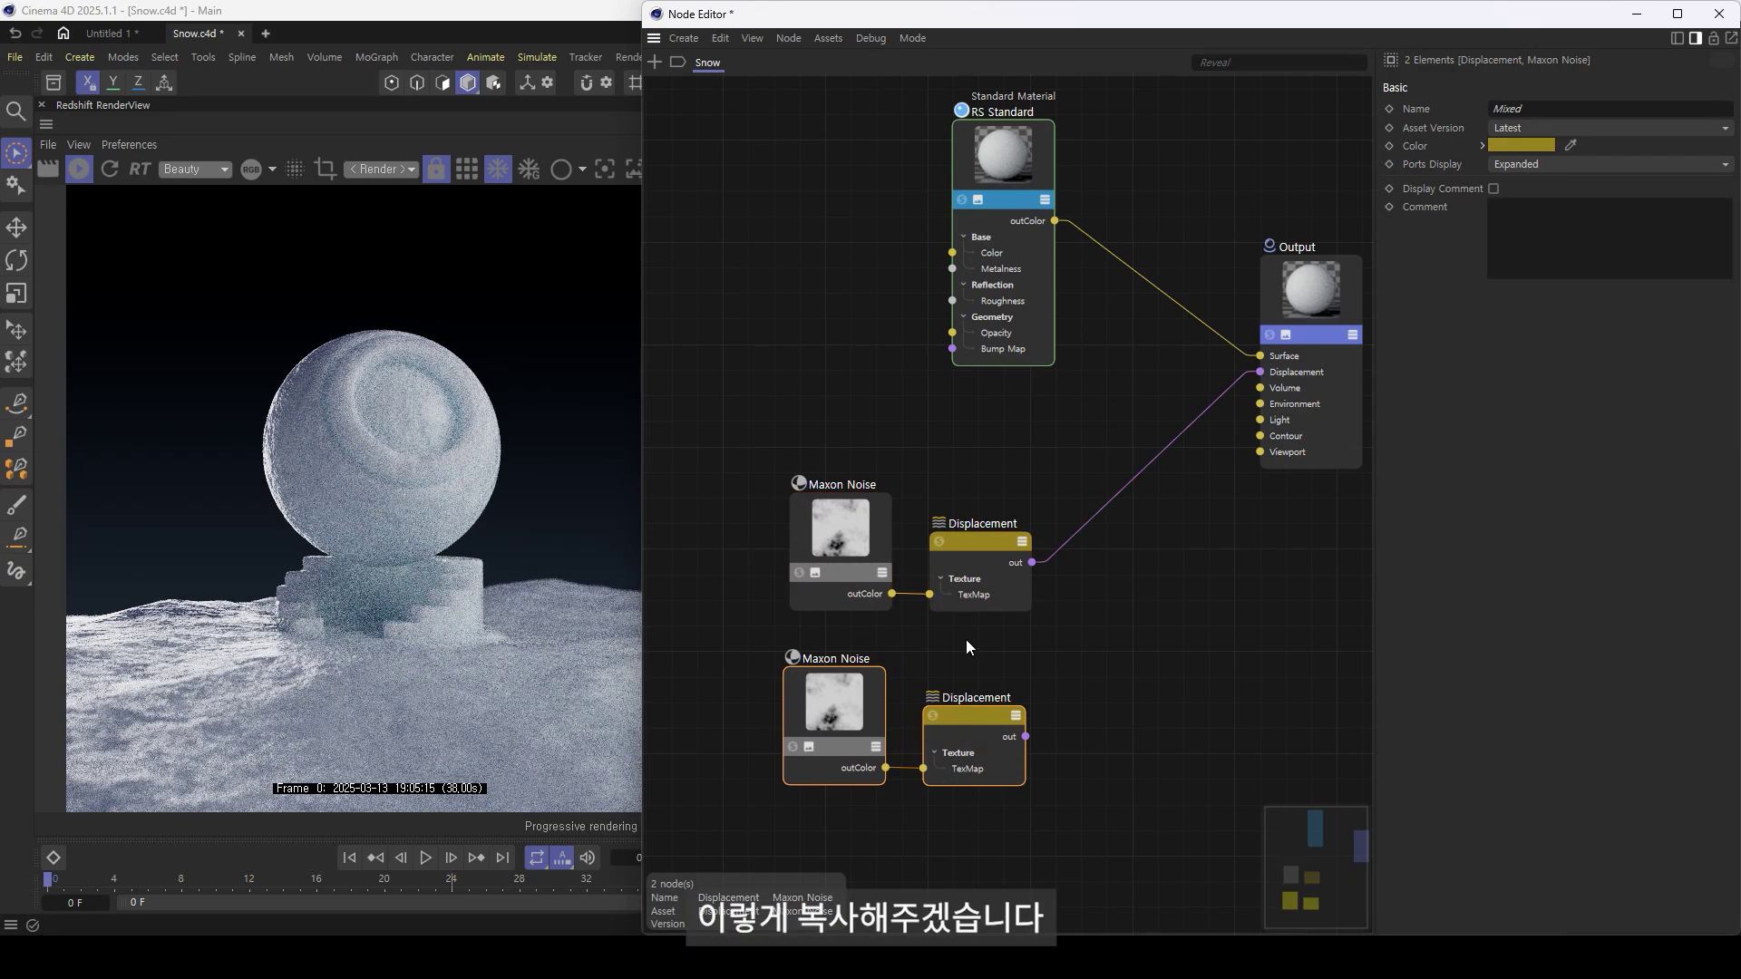
pyautogui.moveTo(1026, 736); pyautogui.dragTo(1261, 377)
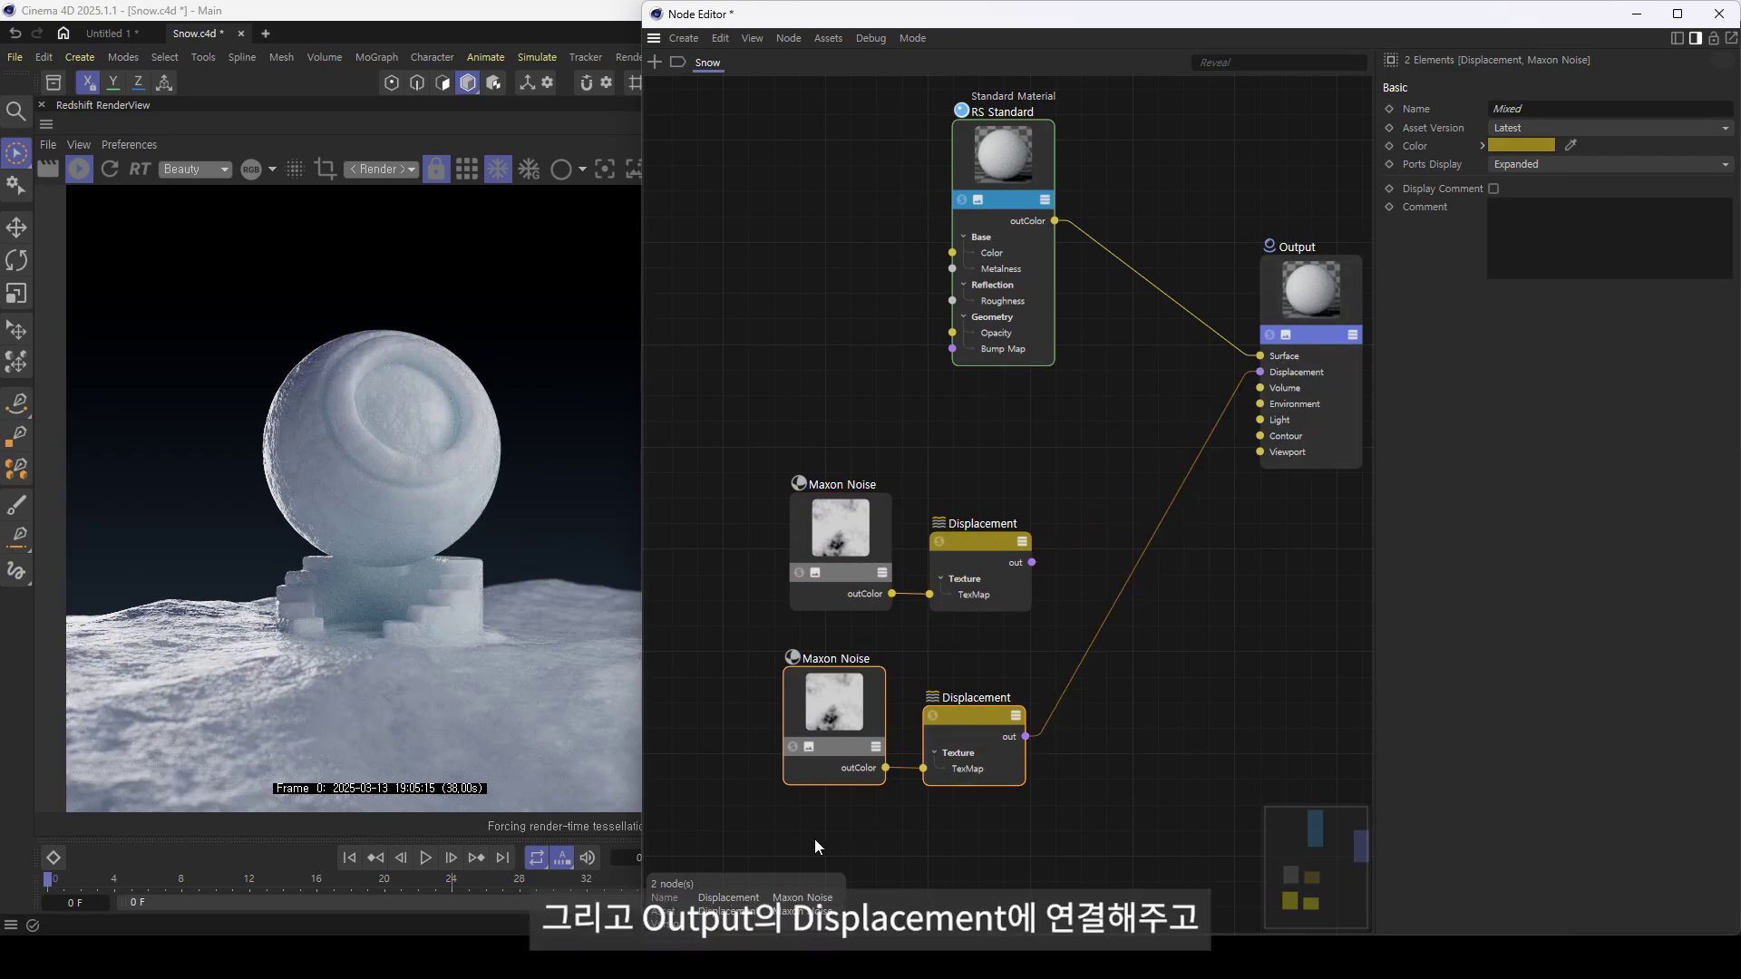
# - Solo the second Maxon Noise and set Overall Scale 50 with clips 0.216–0.68
pyautogui.click(793, 747)
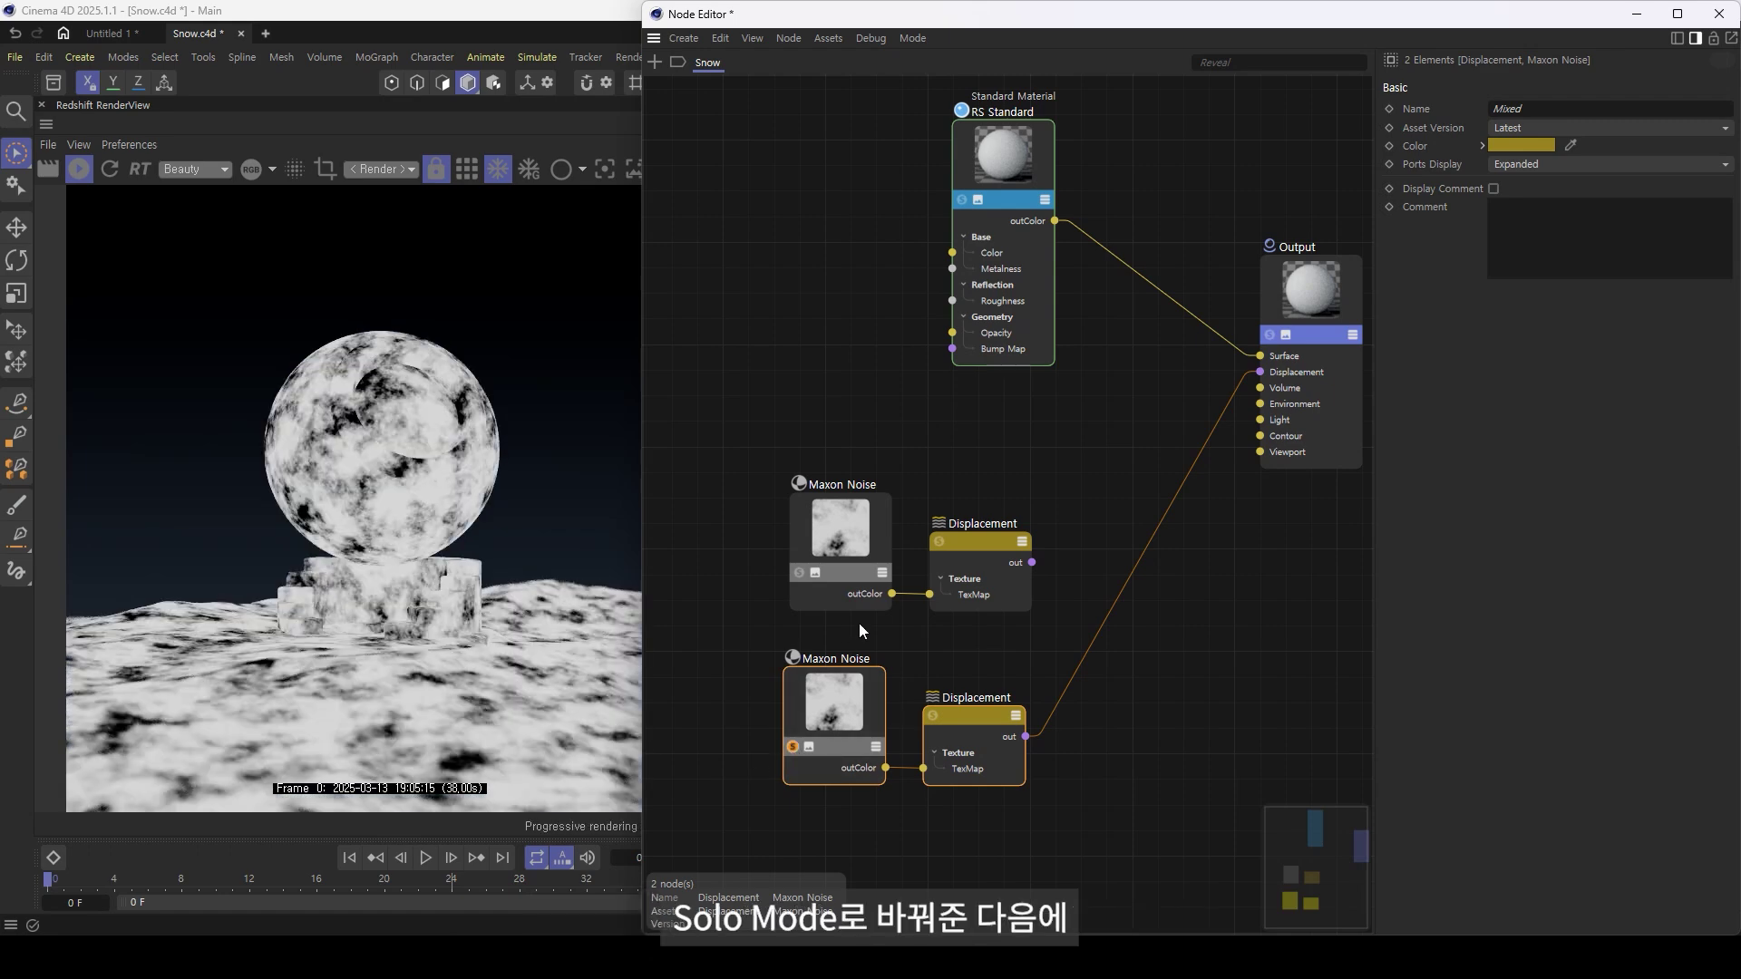
pyautogui.click(836, 706)
pyautogui.doubleClick(1579, 641)
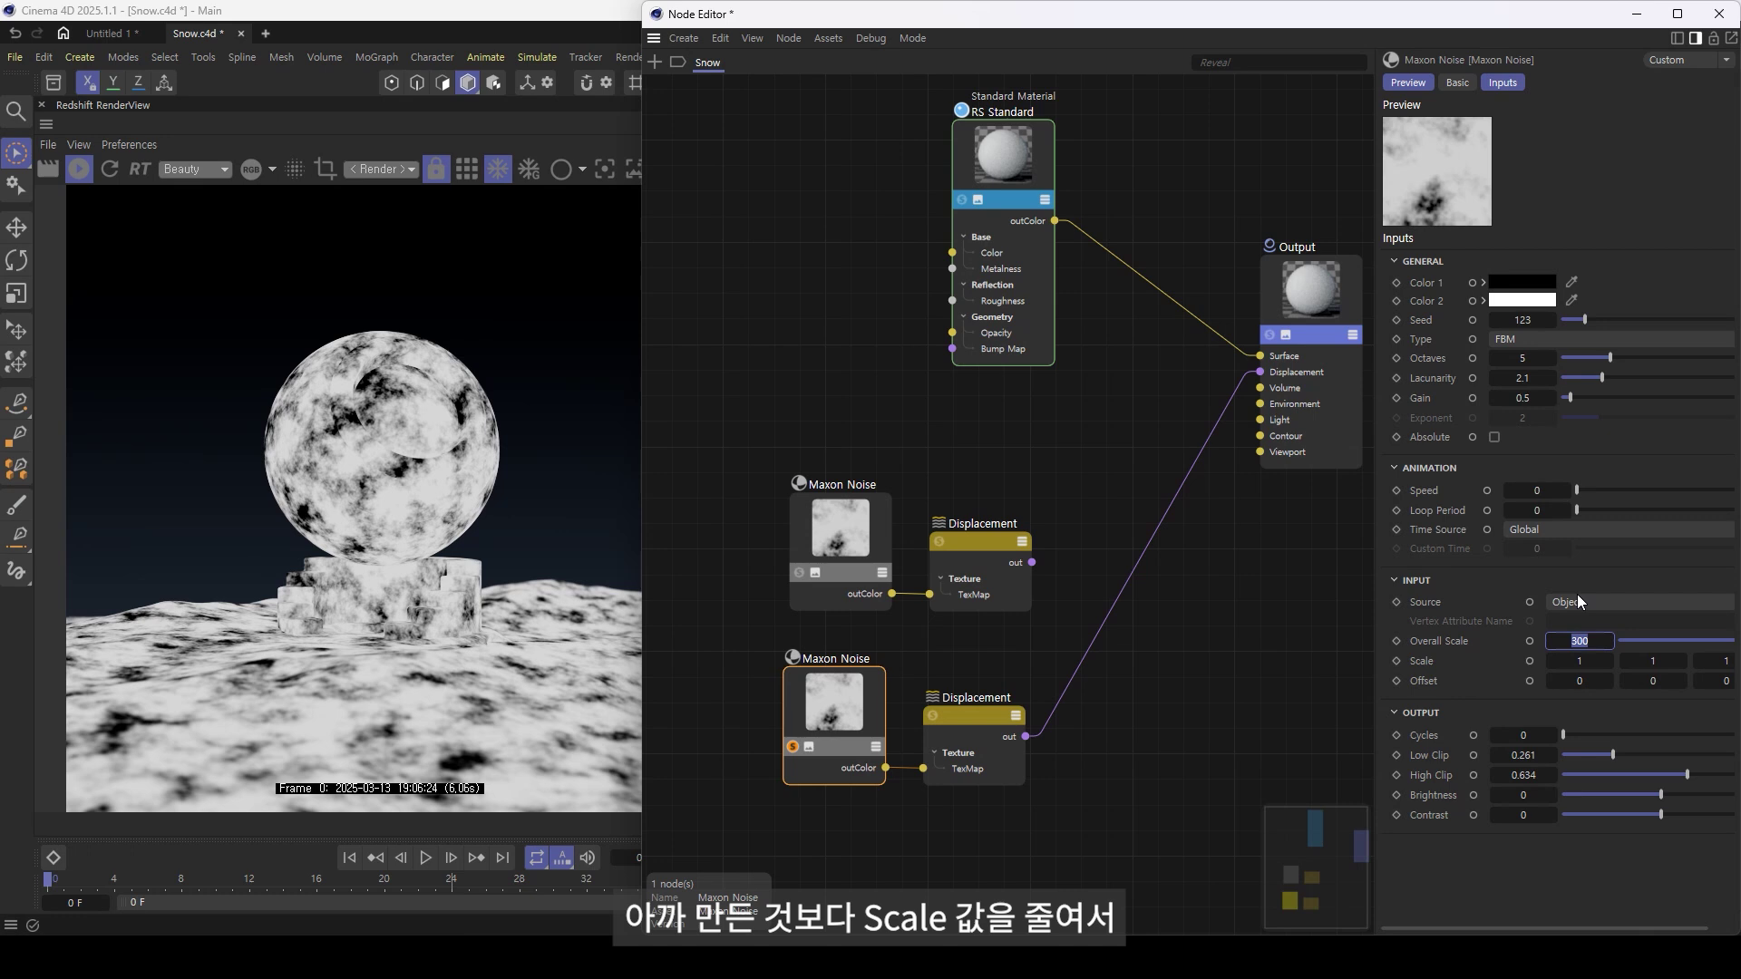
pyautogui.write('50')
pyautogui.press('Return')
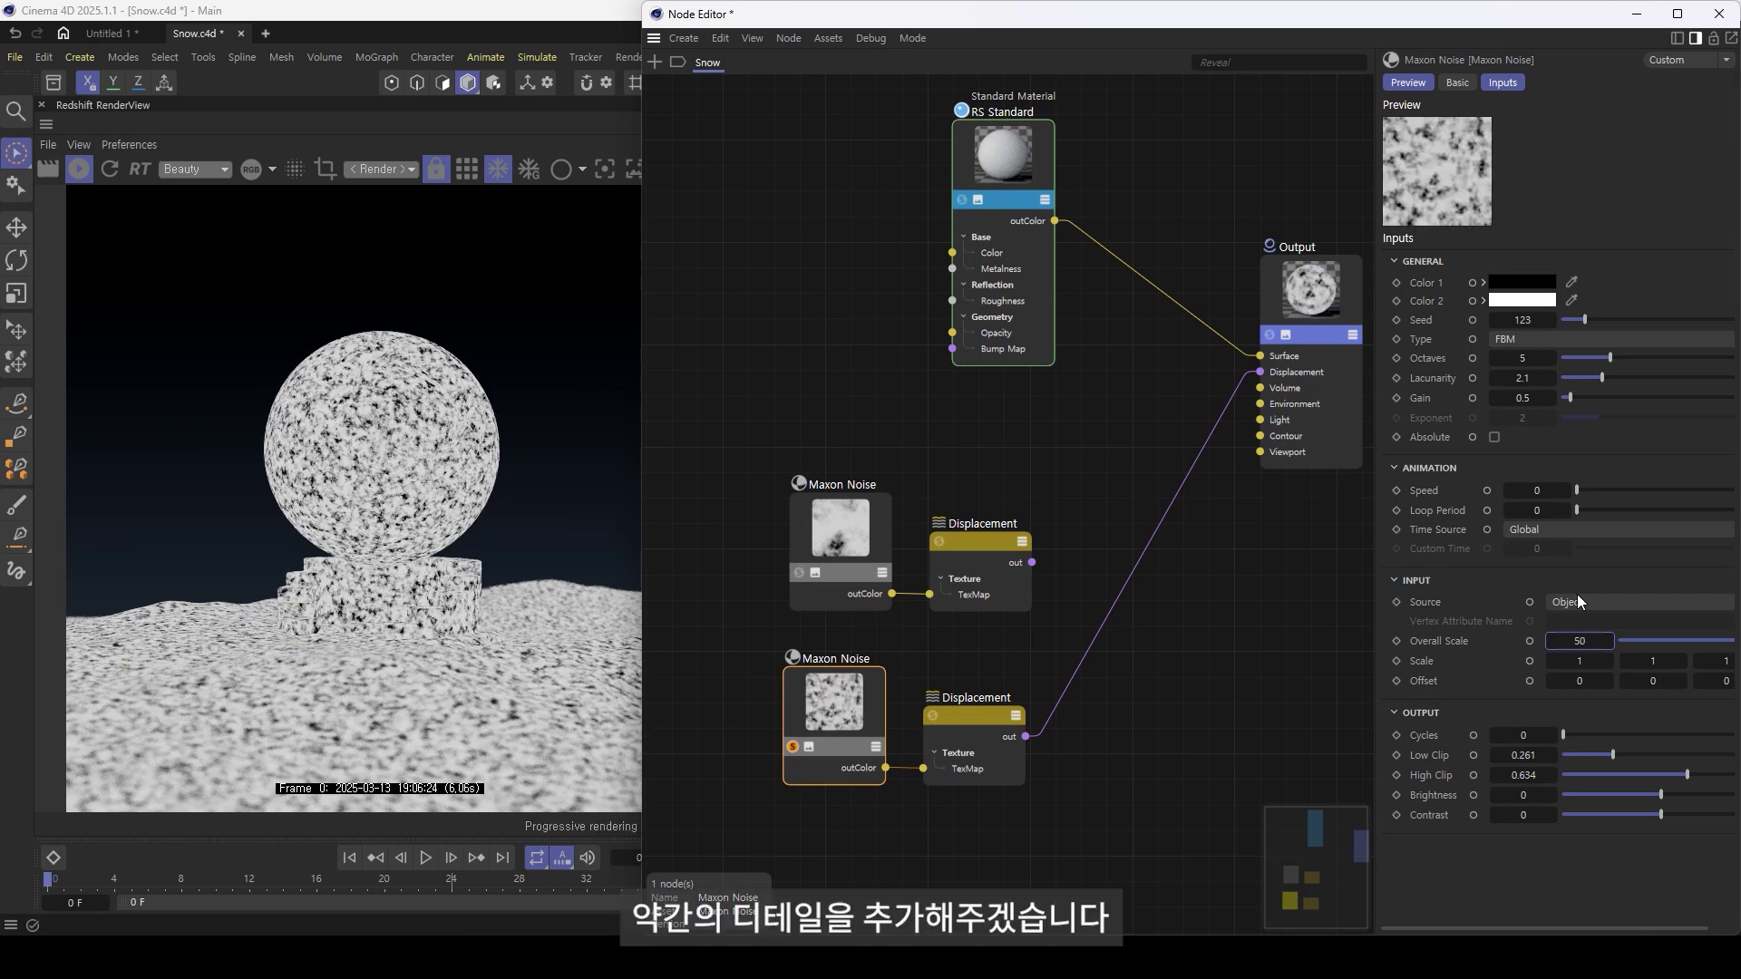
pyautogui.moveTo(1613, 755)
pyautogui.mouseDown()
pyautogui.moveTo(1713, 776)
pyautogui.moveTo(1697, 776)
pyautogui.mouseUp()
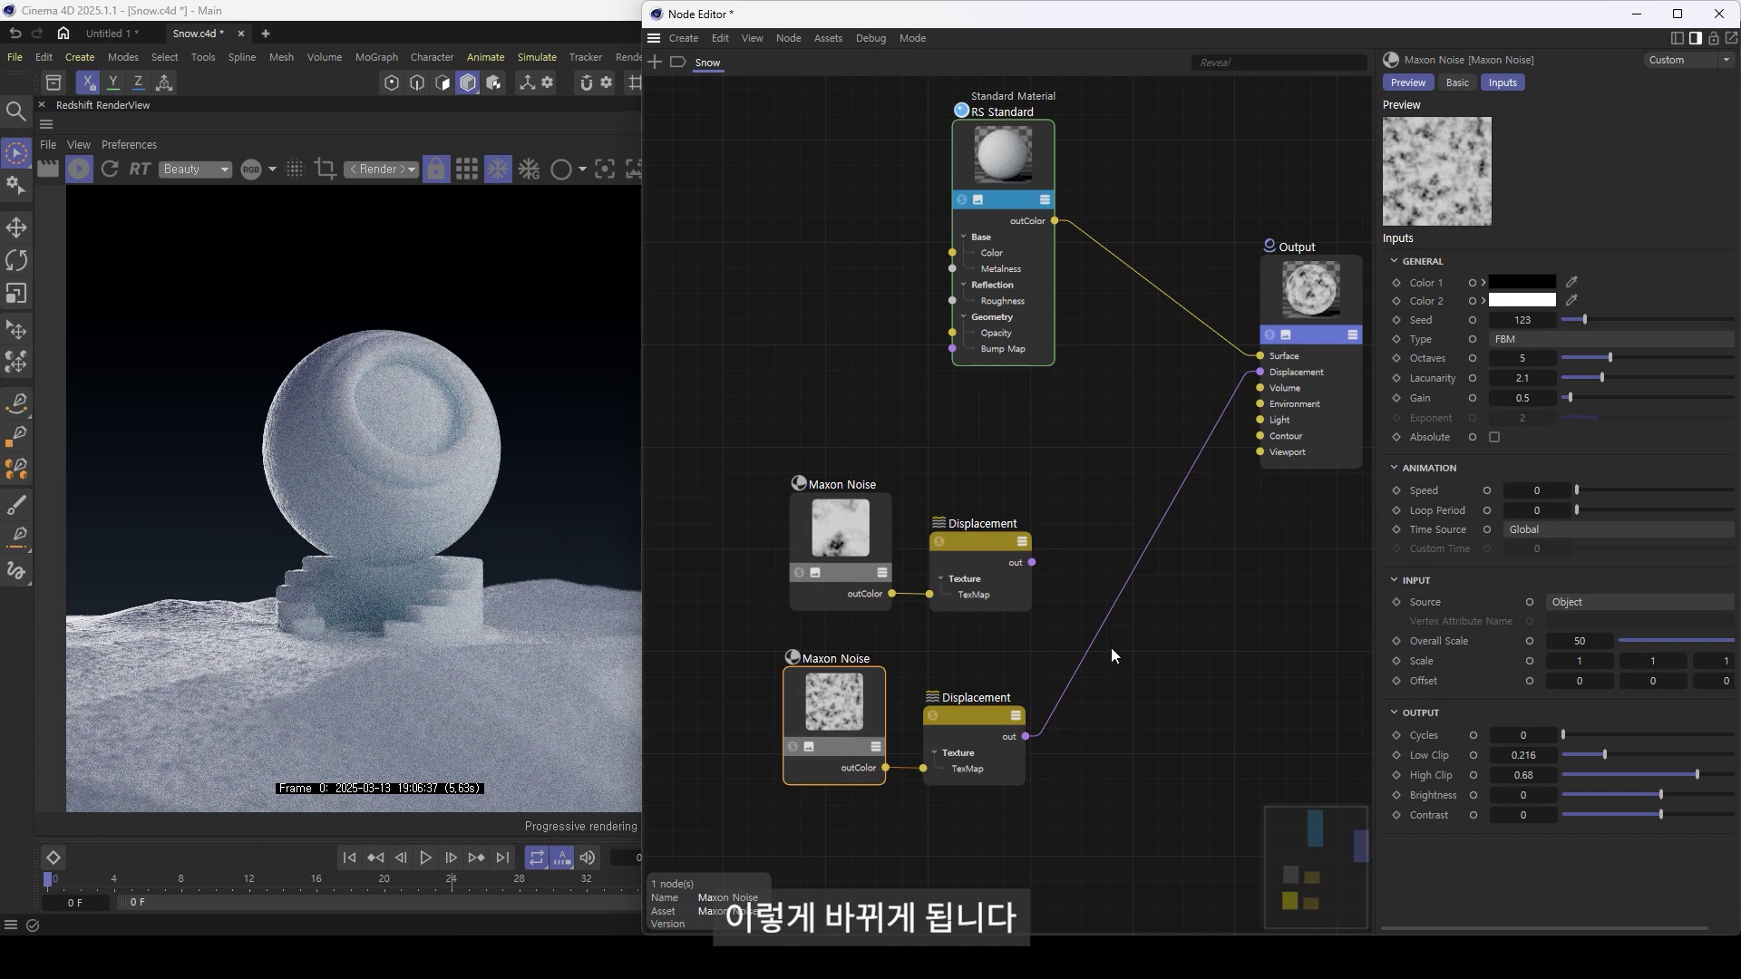
pyautogui.moveTo(1112, 648); pyautogui.dragTo(1116, 565, button='middle')
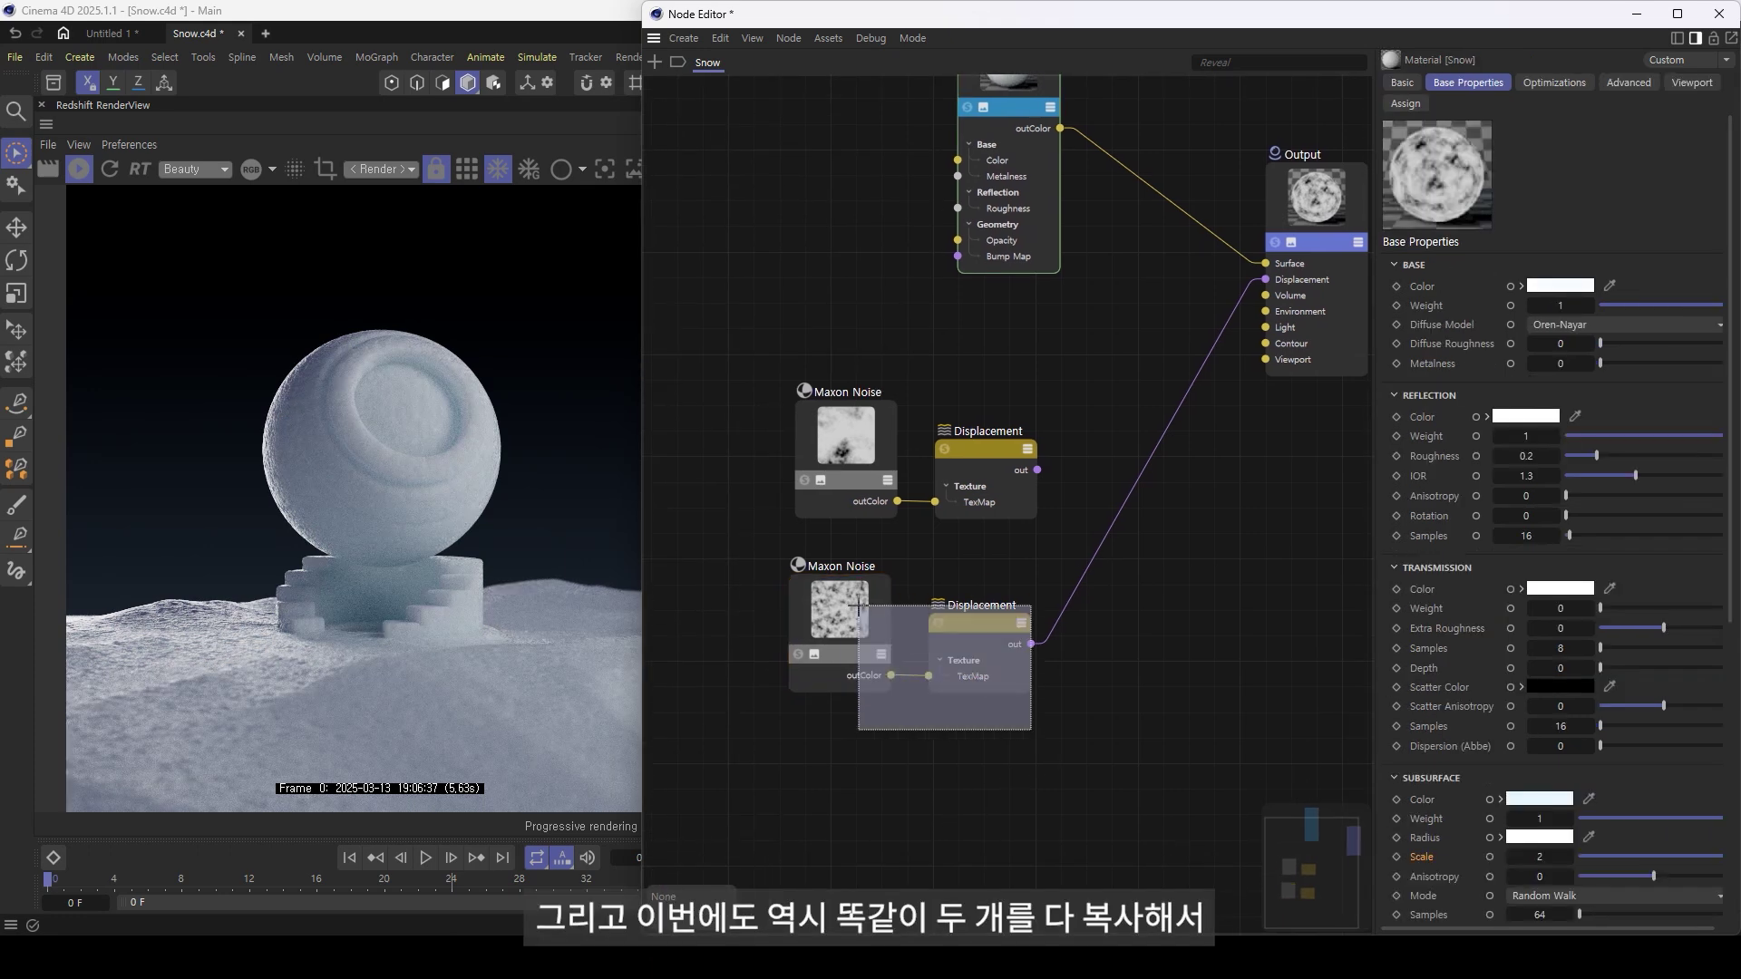
# - Duplicate the second noise pair and wire its Displacement to Output's displacement
pyautogui.moveTo(786, 570); pyautogui.dragTo(1036, 733)
pyautogui.moveTo(987, 624)
pyautogui.mouseDown()
pyautogui.moveTo(990, 604)
pyautogui.moveTo(987, 759)
pyautogui.moveTo(1284, 290)
pyautogui.mouseUp()
pyautogui.click(844, 753)
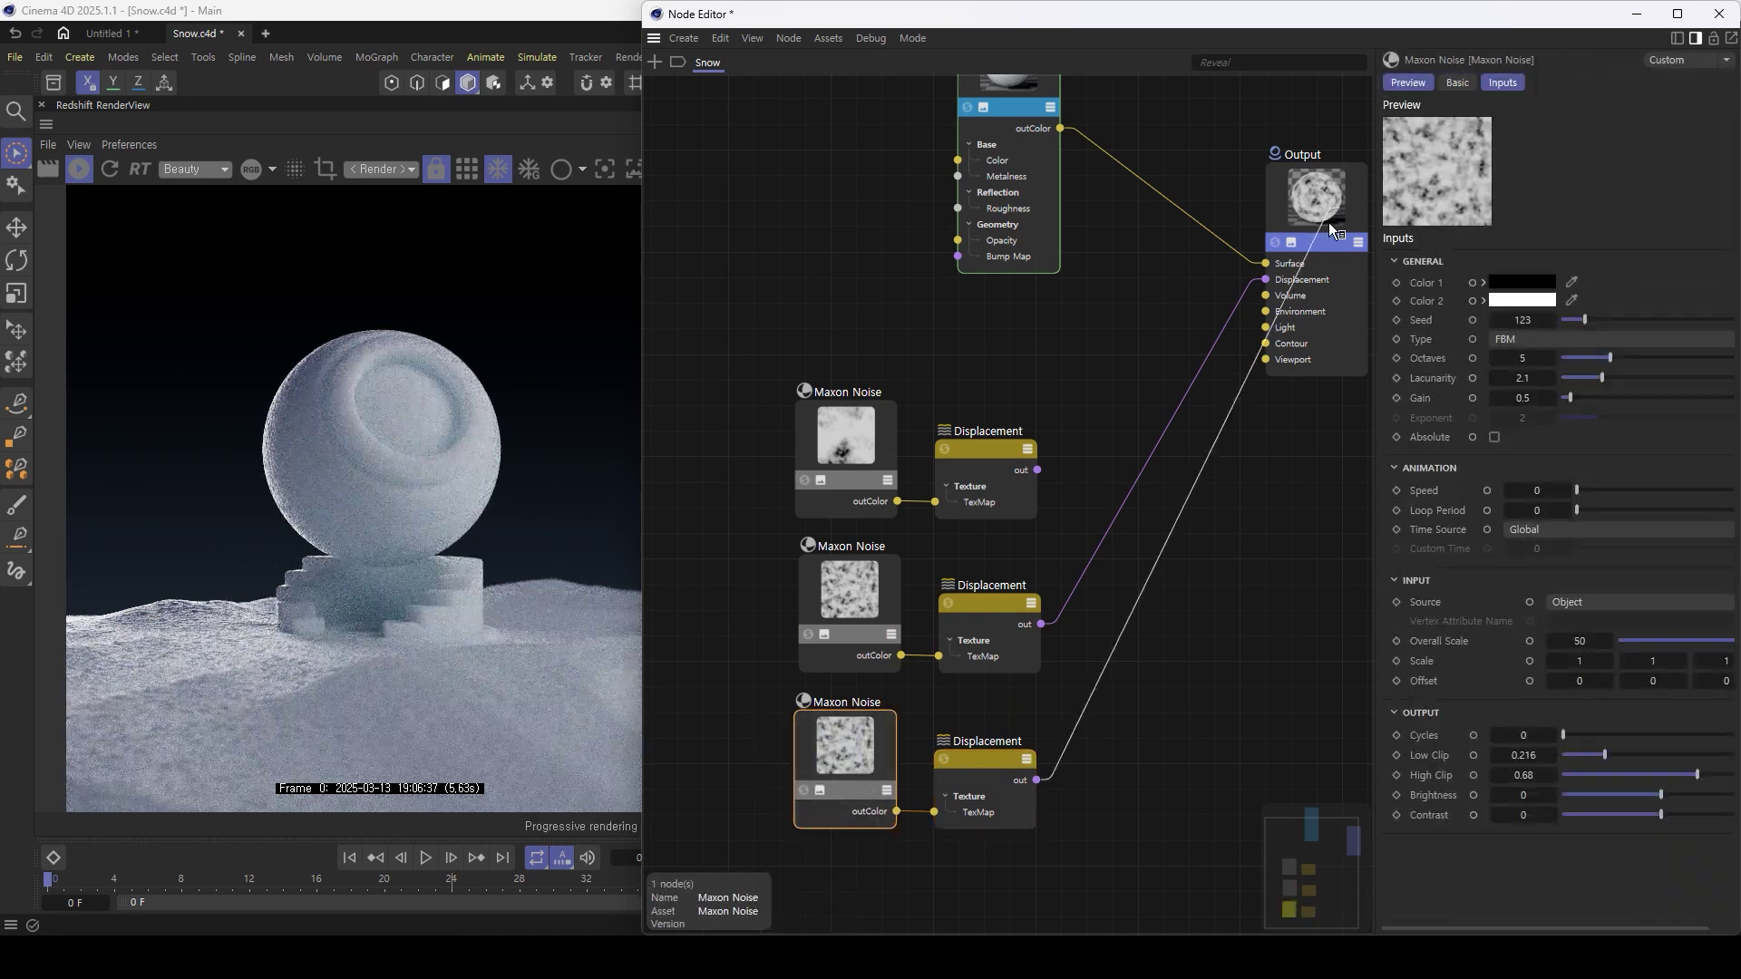
# - Solo the third noise and set Overall Scale 10 with clips 0.261–0.62
pyautogui.click(803, 791)
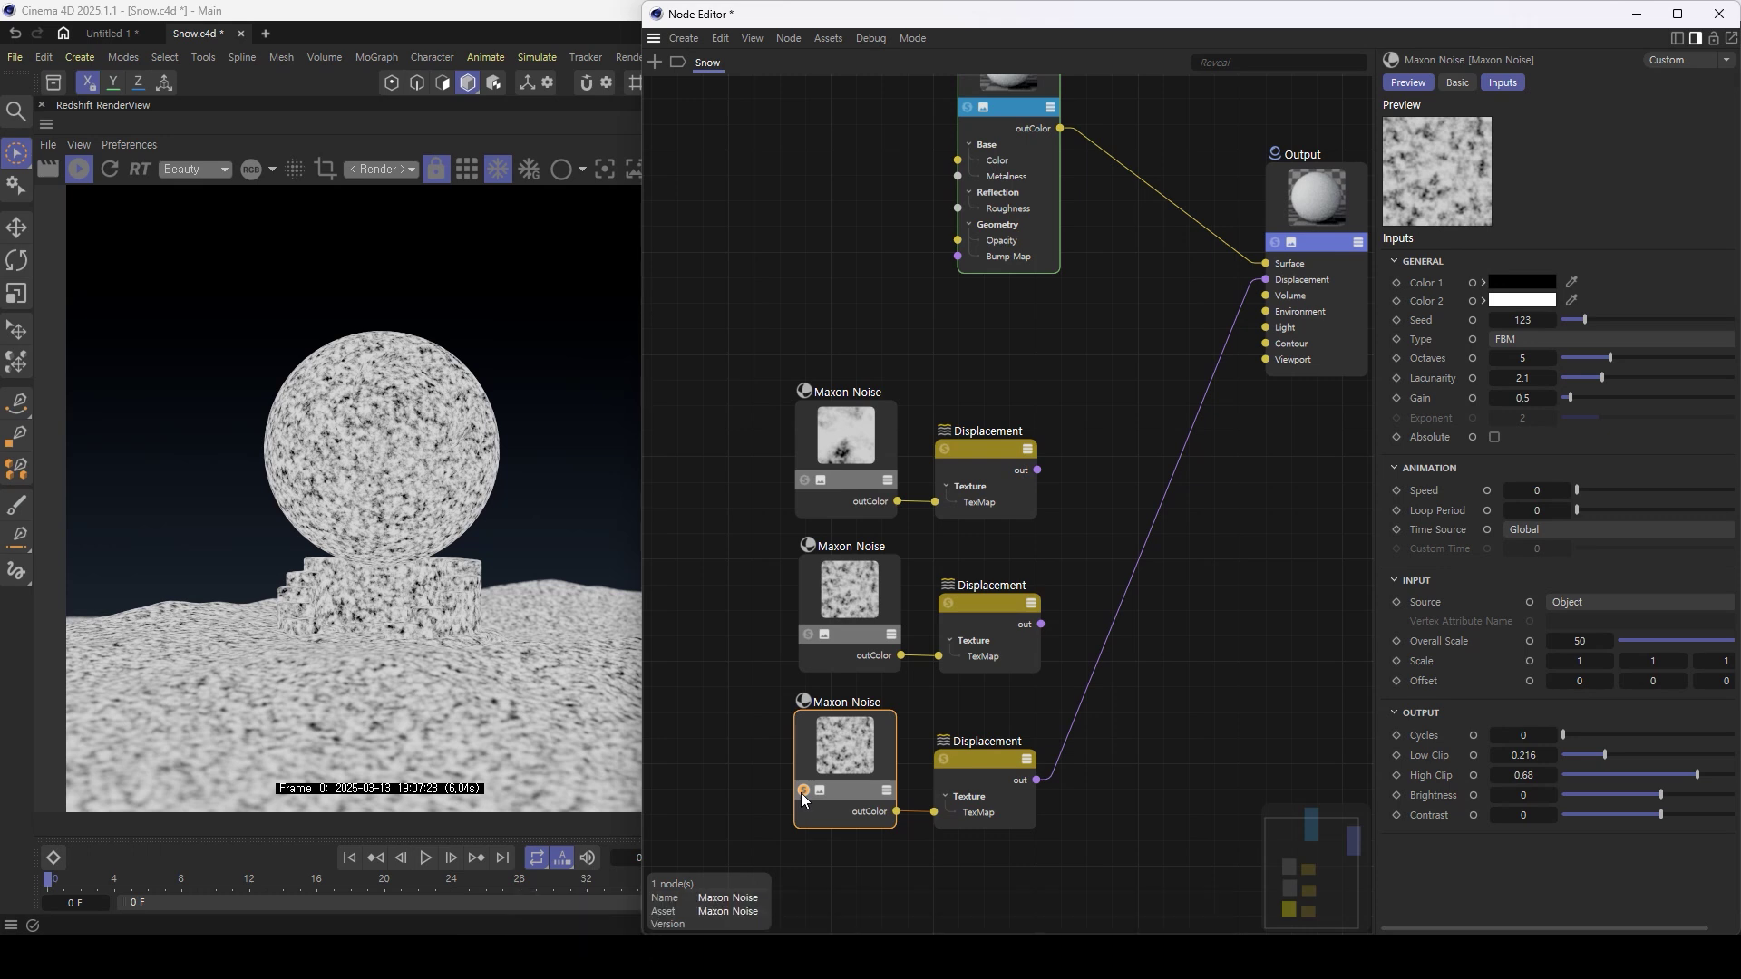
pyautogui.write('10')
pyautogui.press('Return')
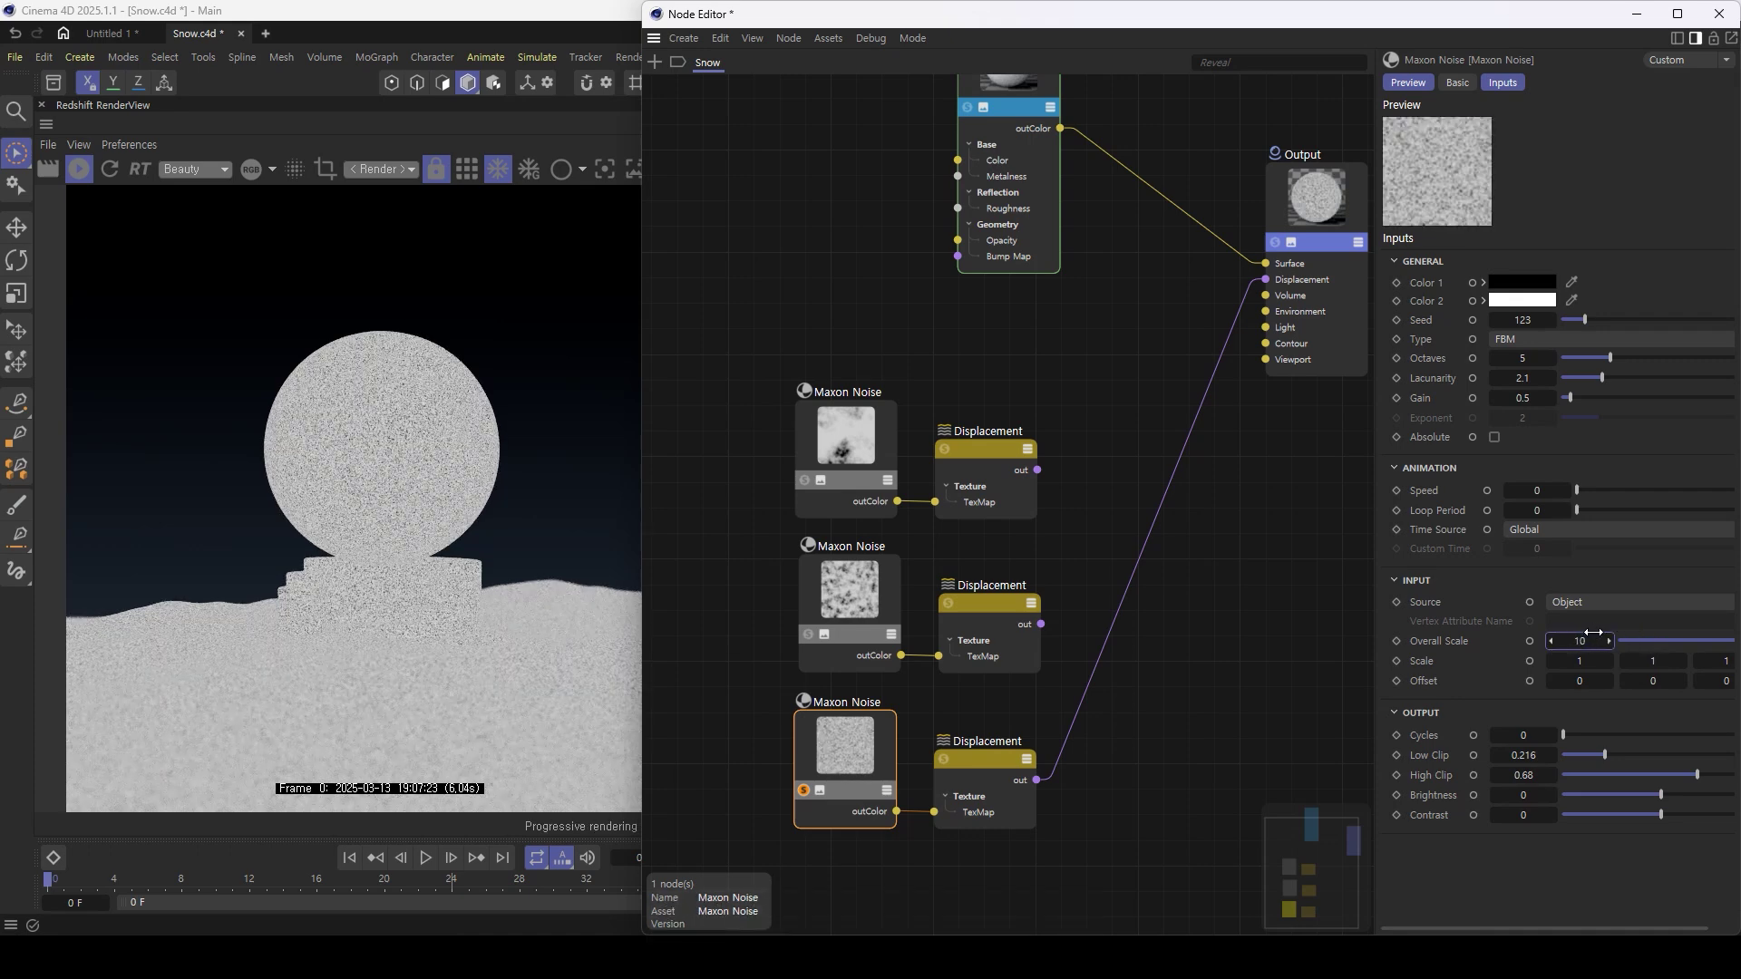
pyautogui.moveTo(1605, 755); pyautogui.dragTo(1685, 775)
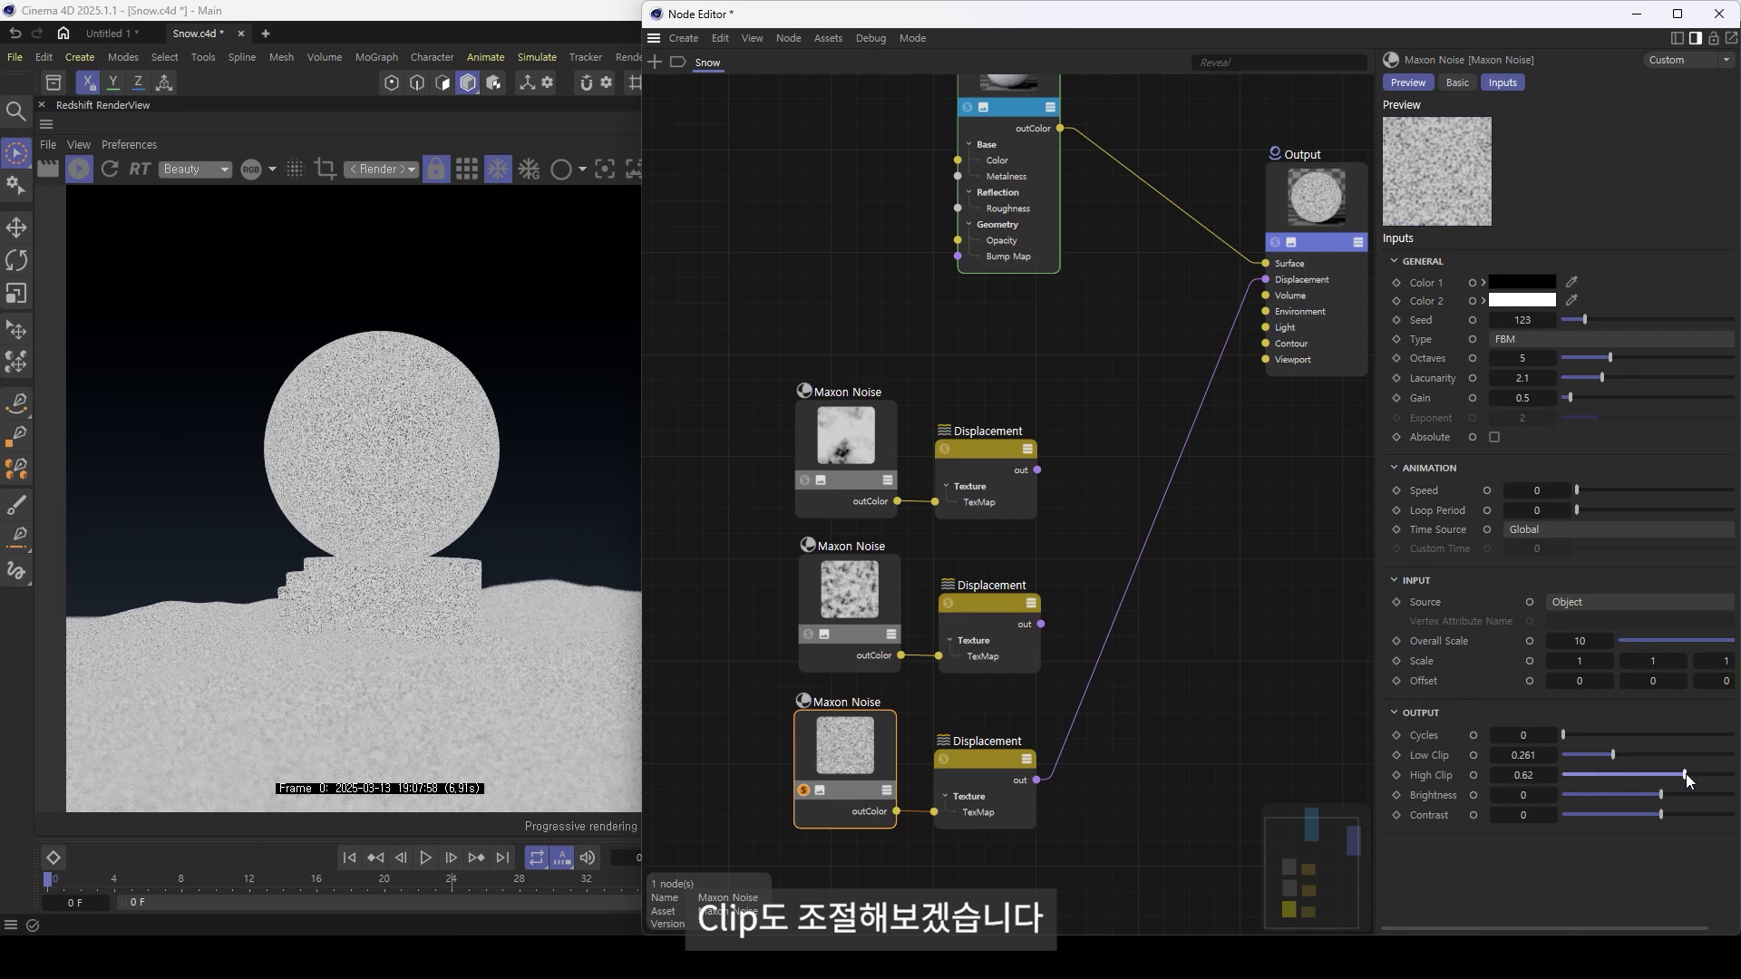
pyautogui.moveTo(1087, 914); pyautogui.dragTo(1131, 770, button='middle')
pyautogui.moveTo(1112, 751)
pyautogui.mouseDown()
pyautogui.moveTo(850, 598)
pyautogui.moveTo(907, 755)
pyautogui.mouseUp()
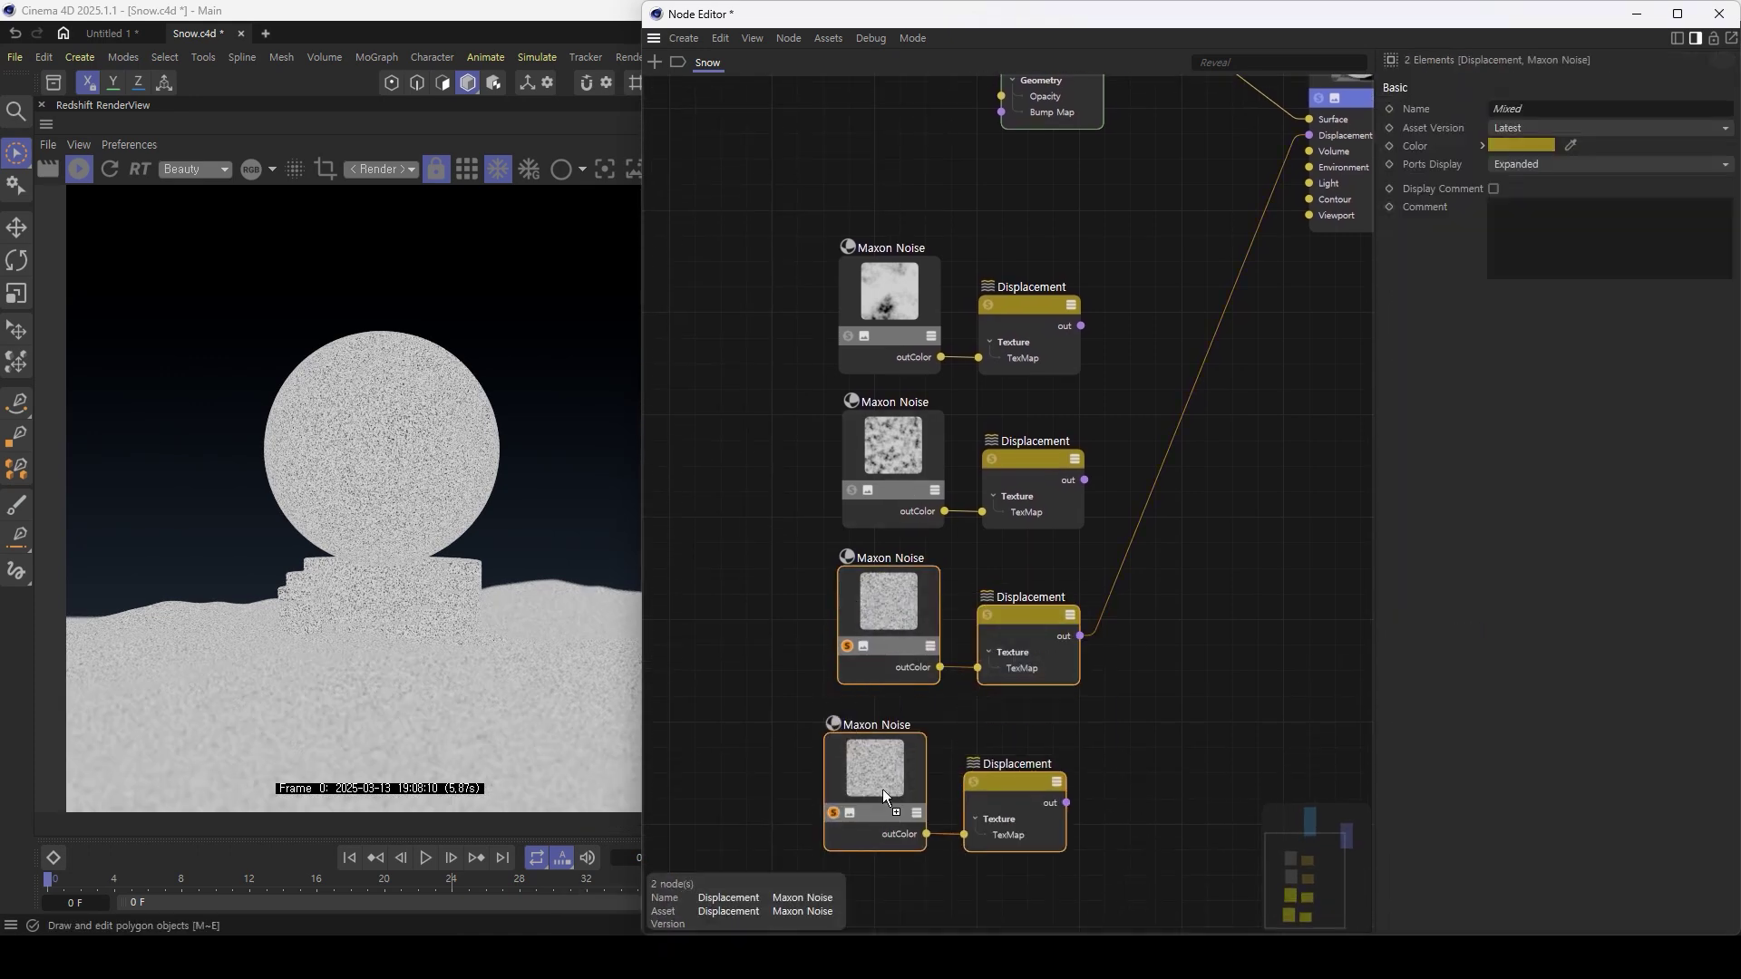
# - Give the fourth Maxon Noise Overall Scale 5 and widen its clip range to 0.239–0.698
pyautogui.click(949, 709)
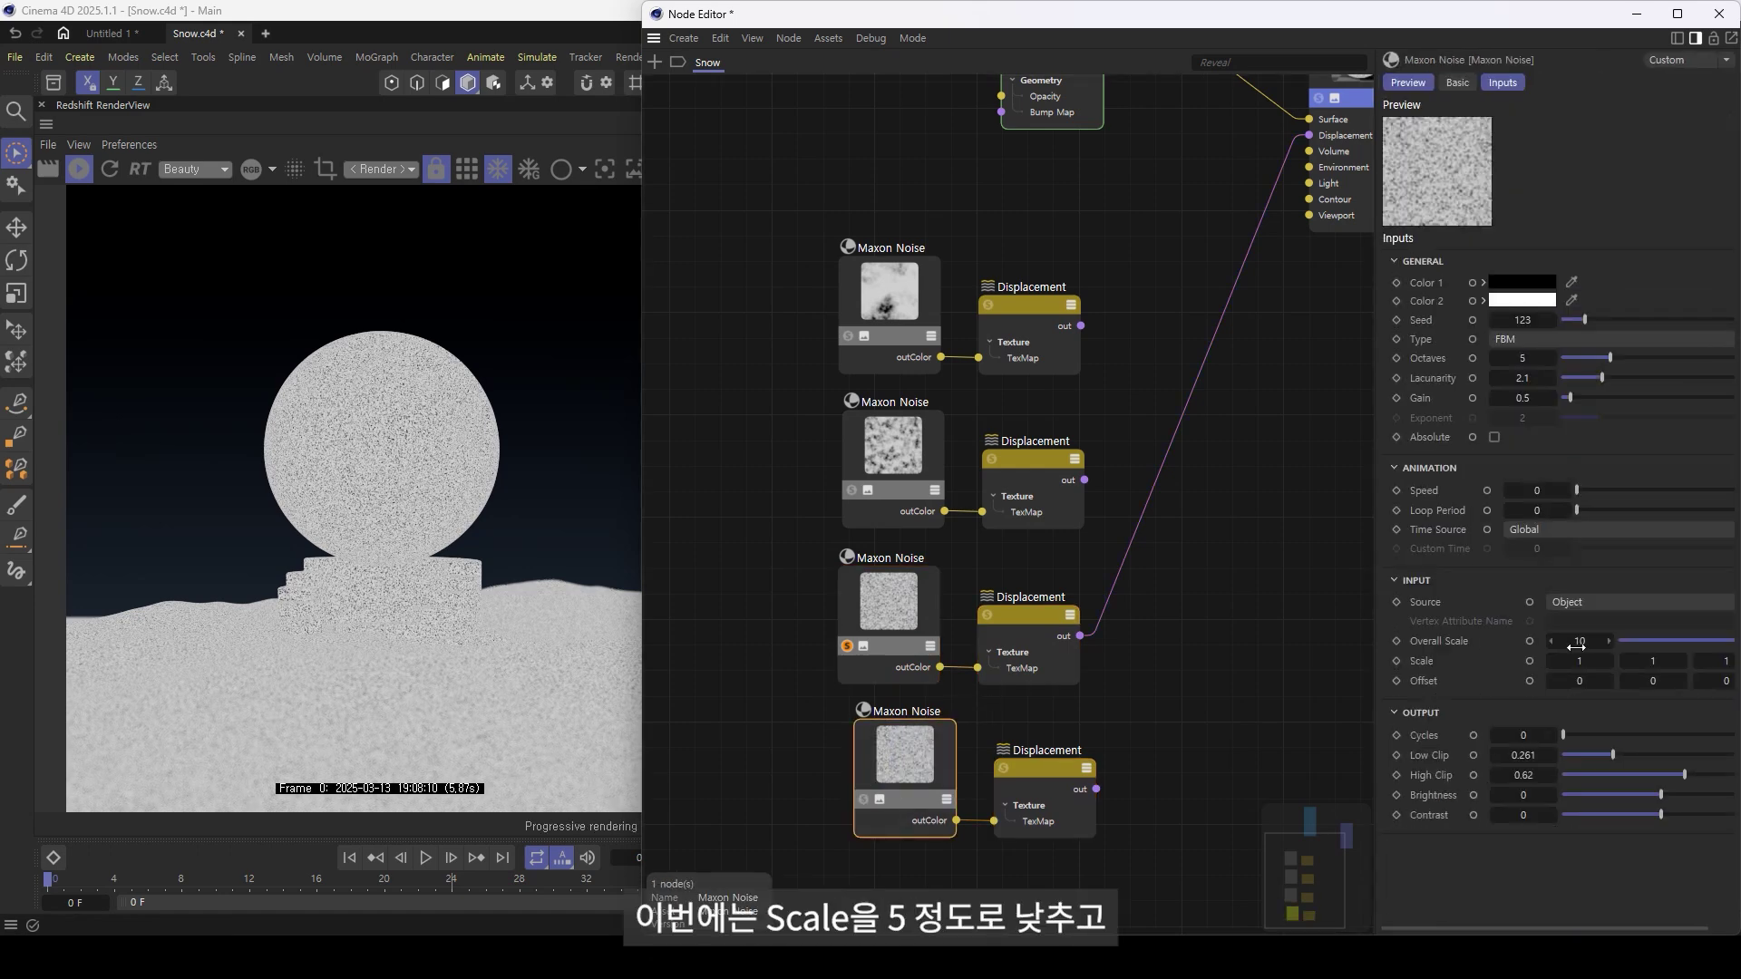
pyautogui.click(1586, 639)
pyautogui.write('5')
pyautogui.press('Return')
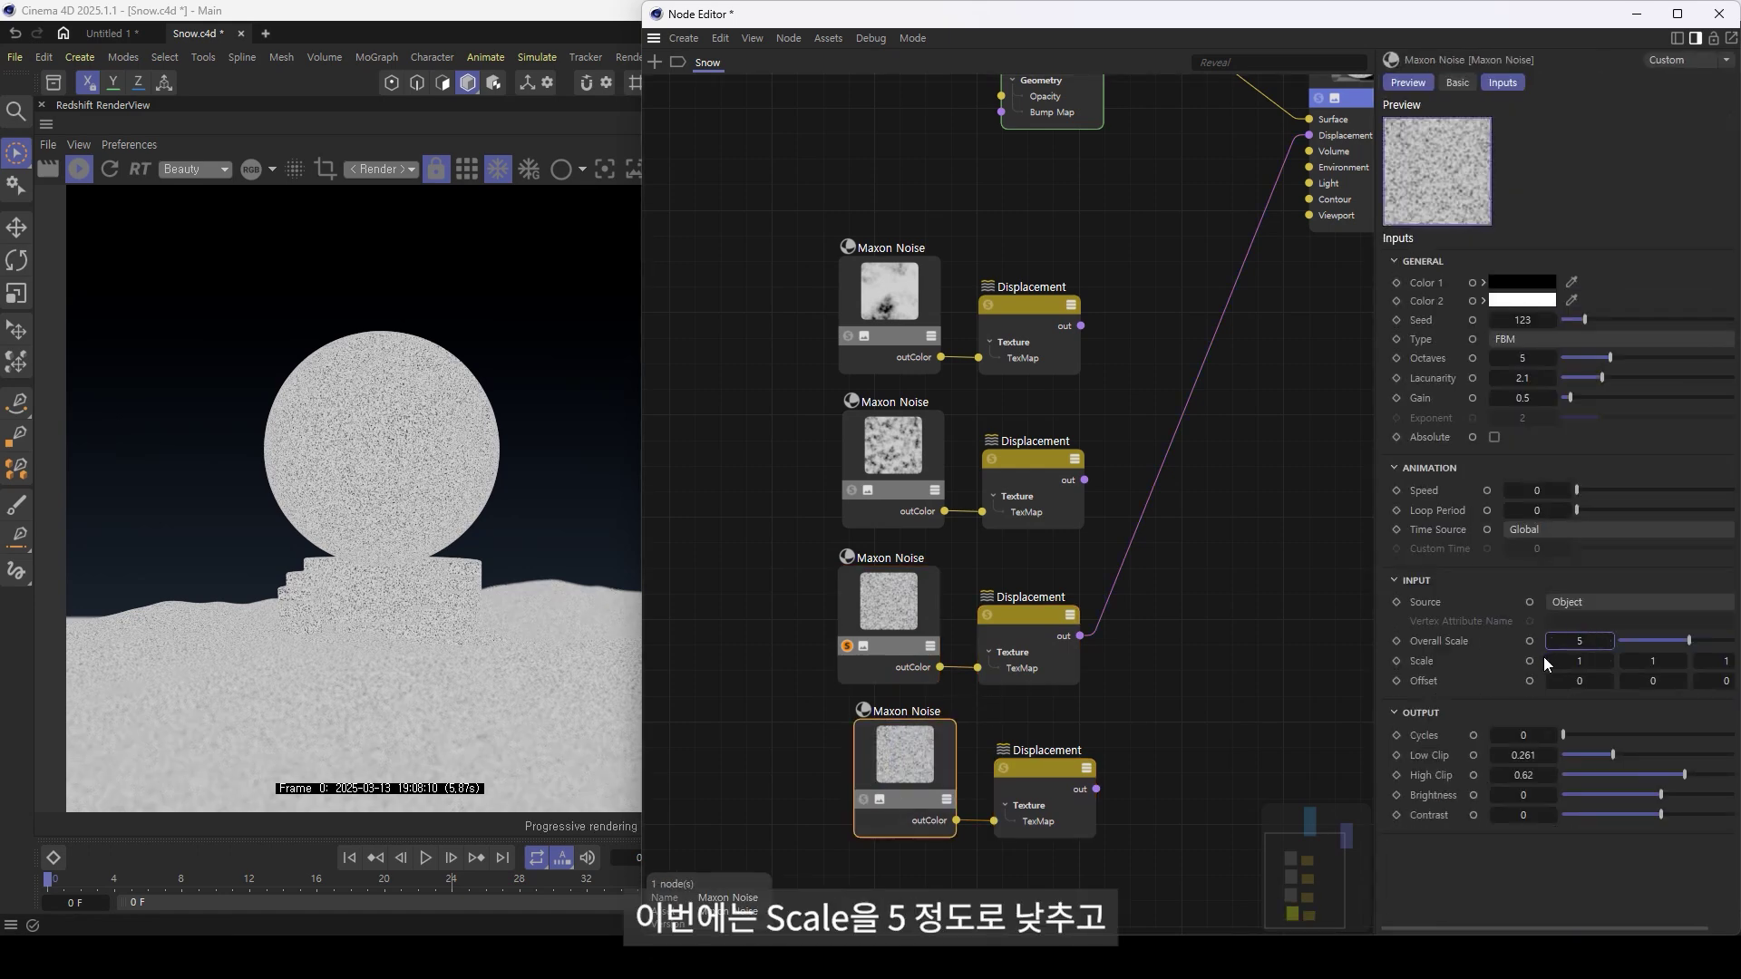
pyautogui.moveTo(1618, 747); pyautogui.dragTo(1702, 776)
pyautogui.moveTo(1249, 627); pyautogui.dragTo(1090, 710, button='middle')
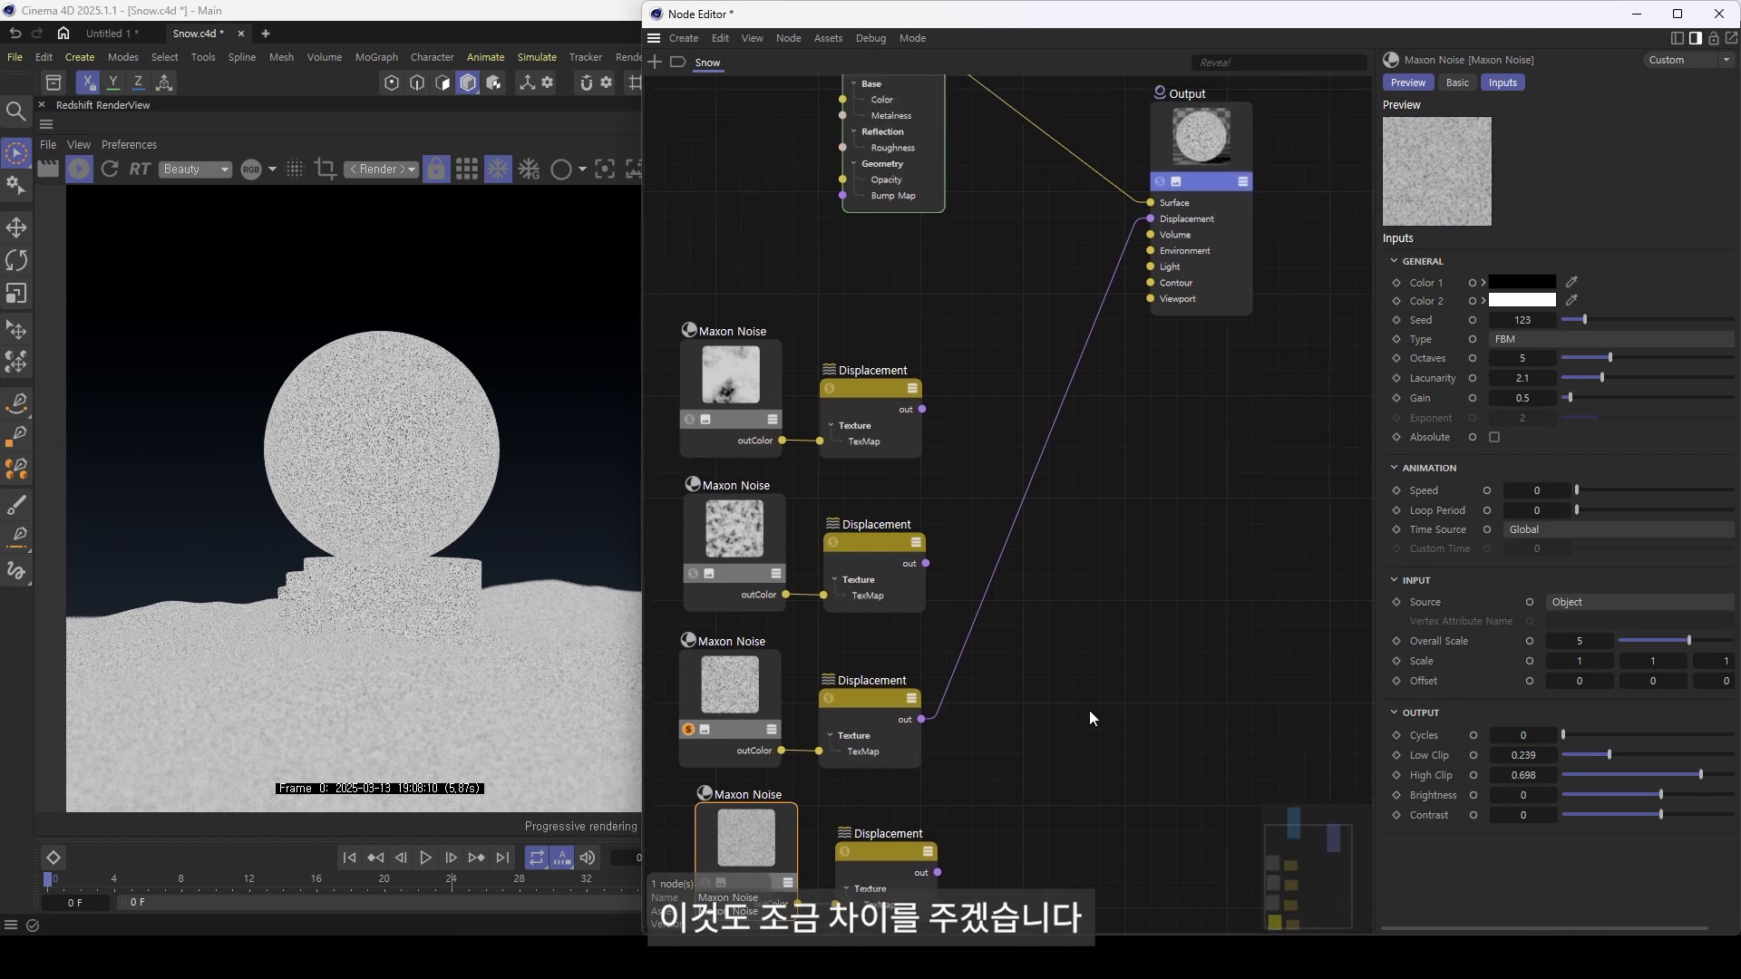
# - Unsolo the third noise and wire the fourth Displacement into Output Displacement
pyautogui.click(689, 729)
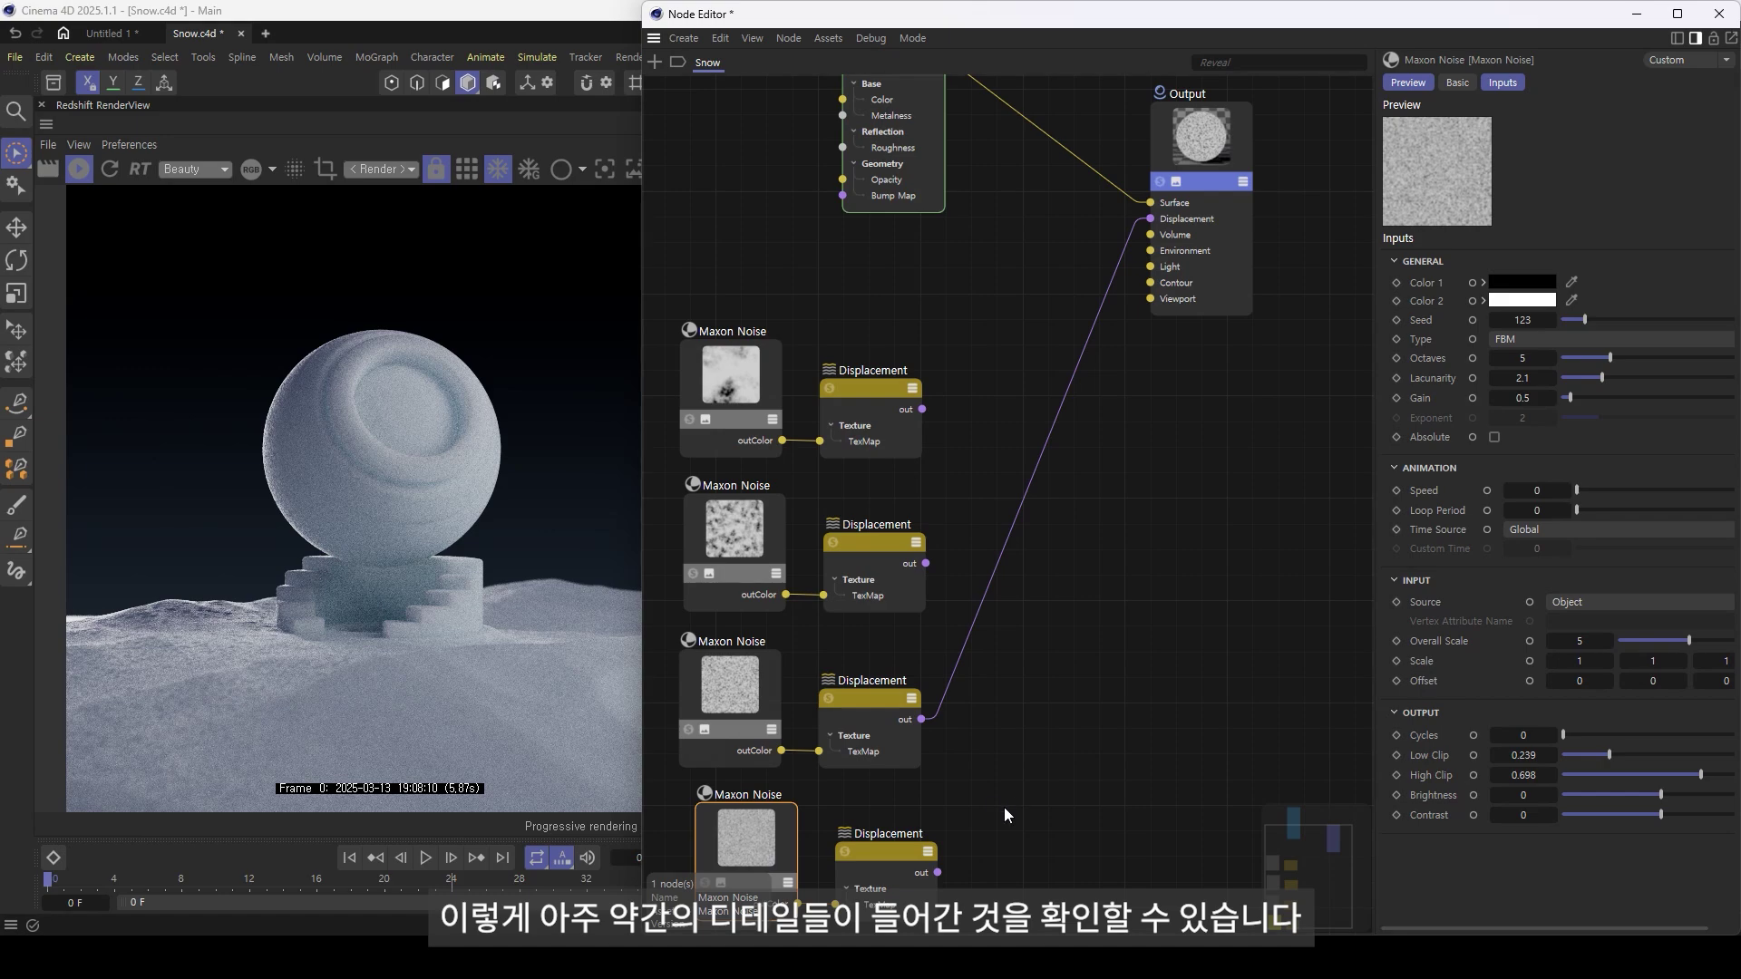
pyautogui.moveTo(938, 873); pyautogui.dragTo(1153, 220)
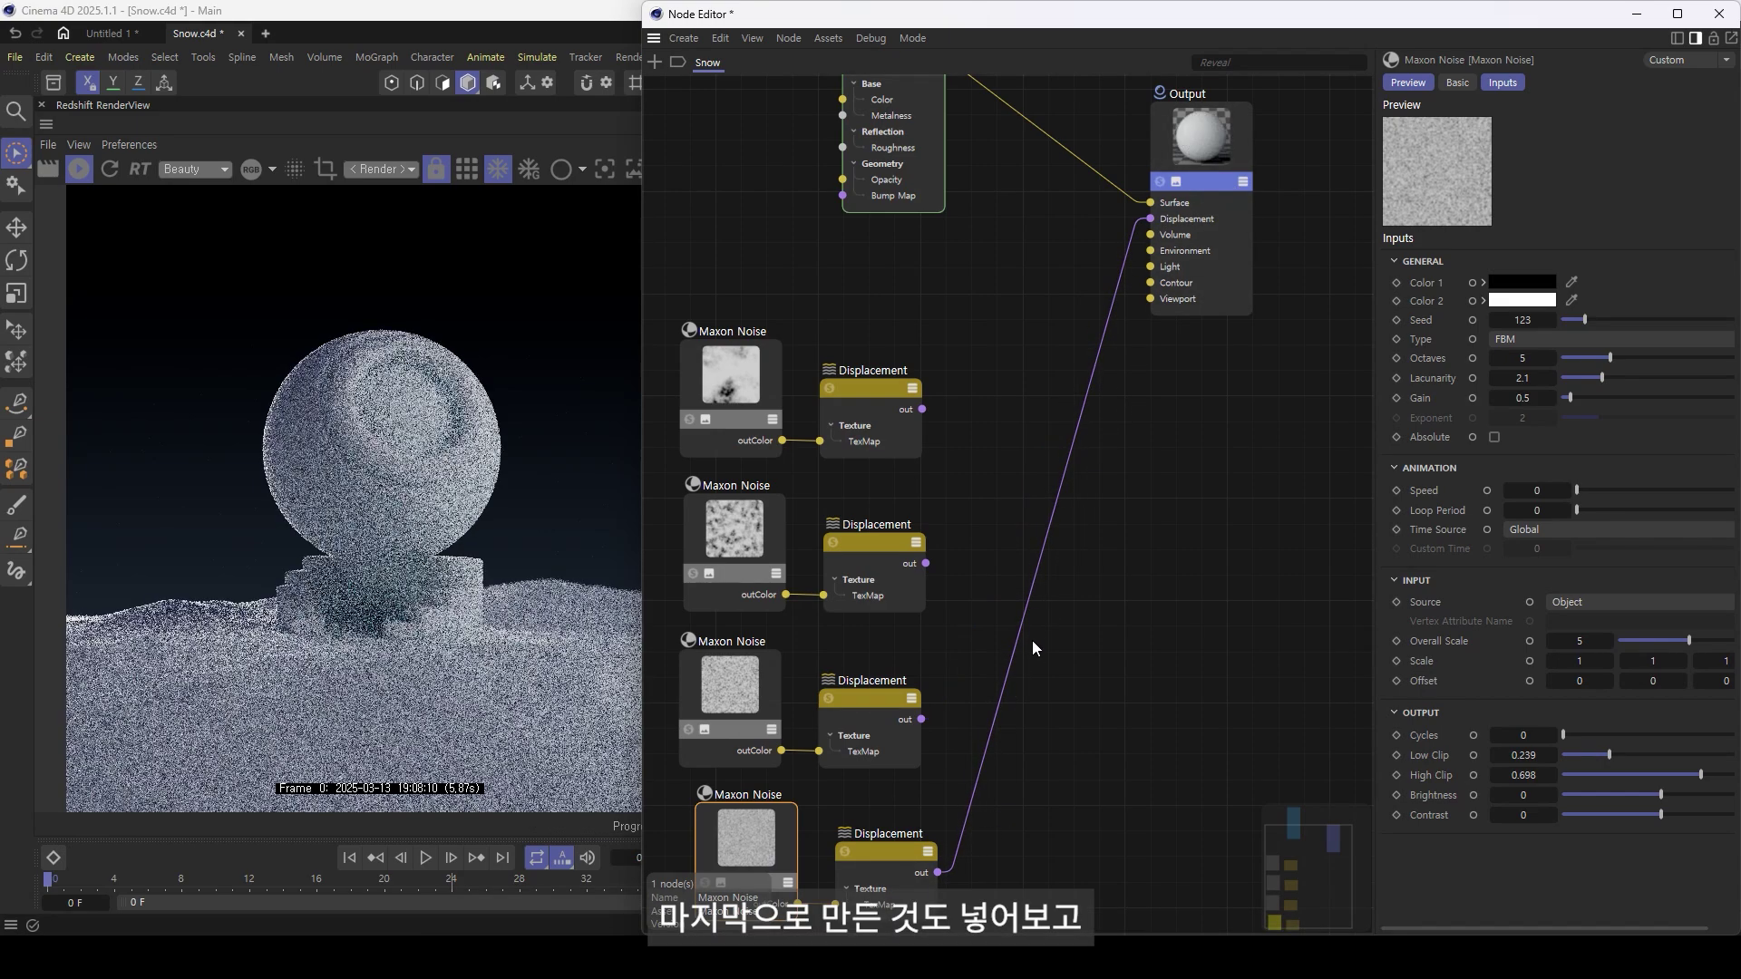
pyautogui.click(1075, 422)
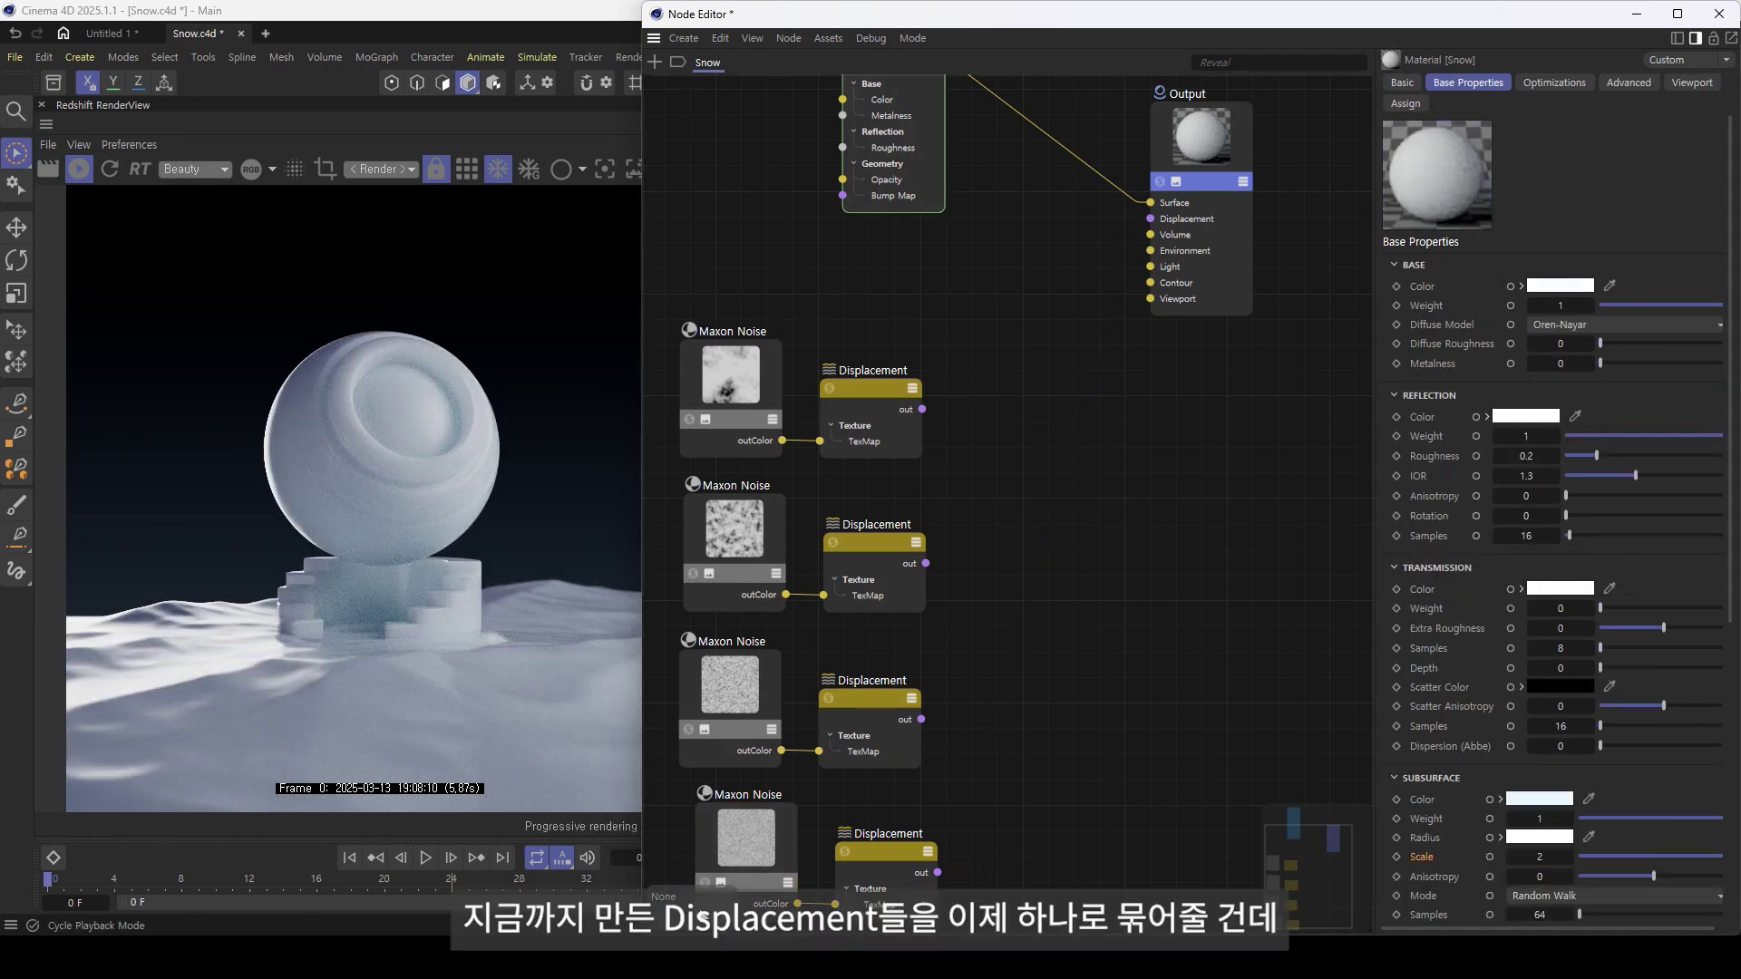
# - Add a Displacement Blender and wire the first Displacement into its Base input
pyautogui.doubleClick(1047, 496)
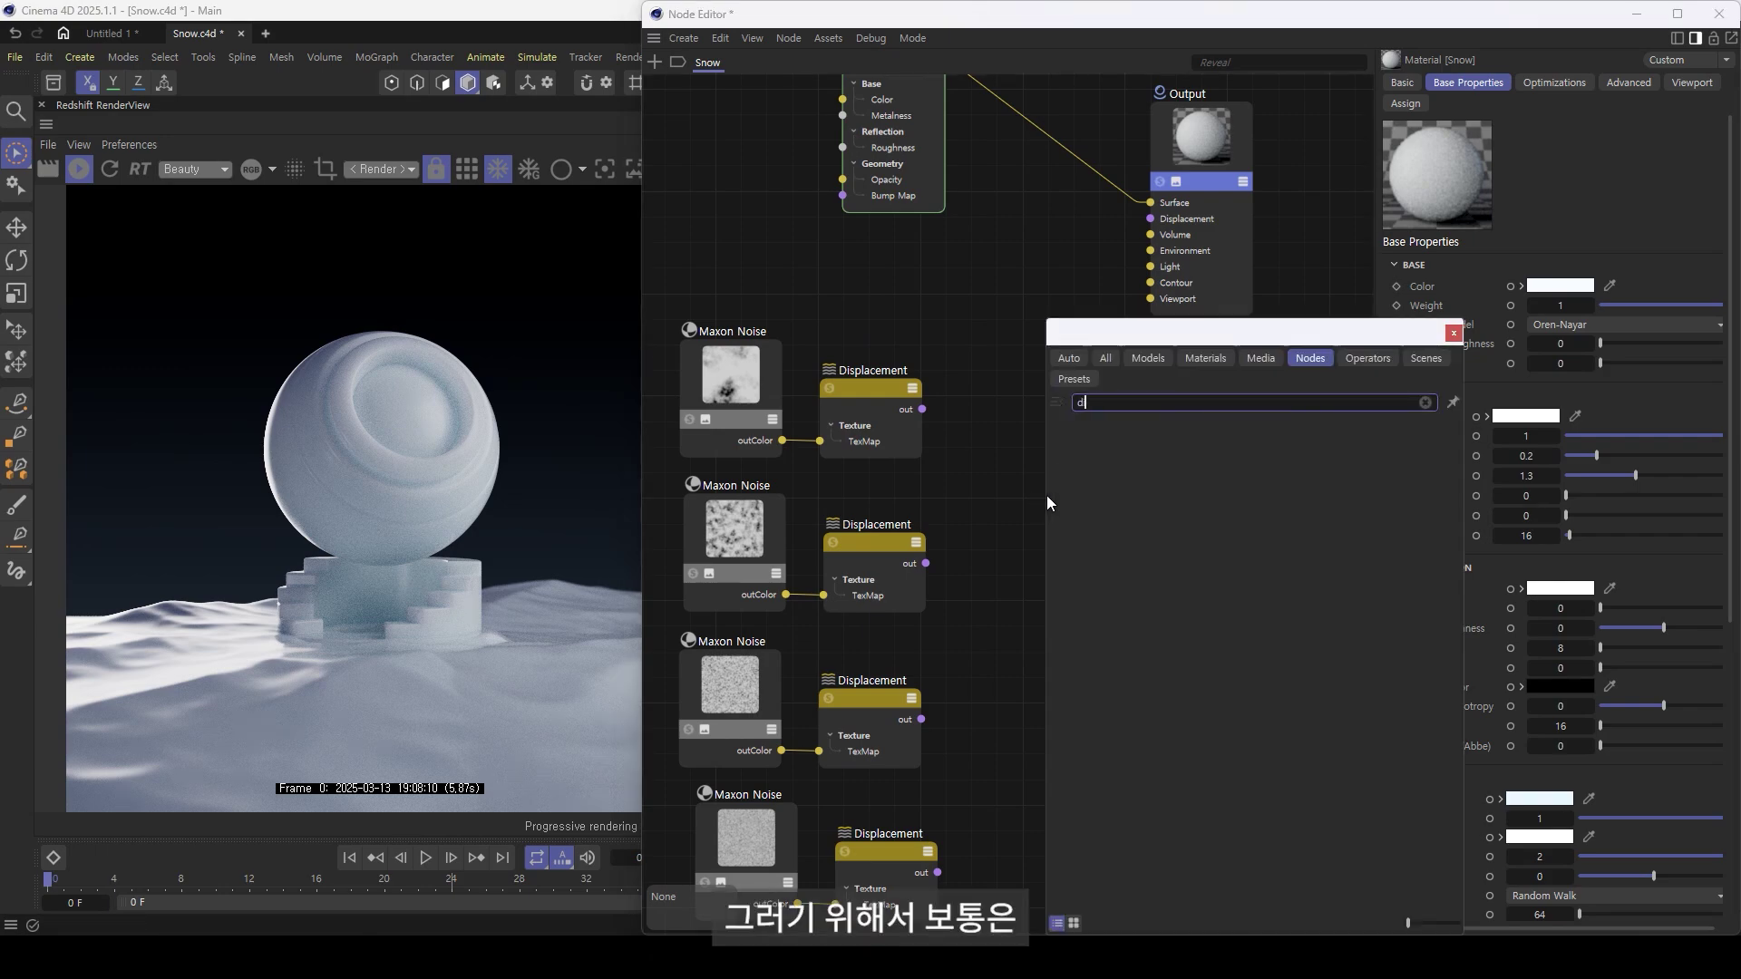
pyautogui.write('displ')
pyautogui.press('Down')
pyautogui.press('Down')
pyautogui.press('Down')
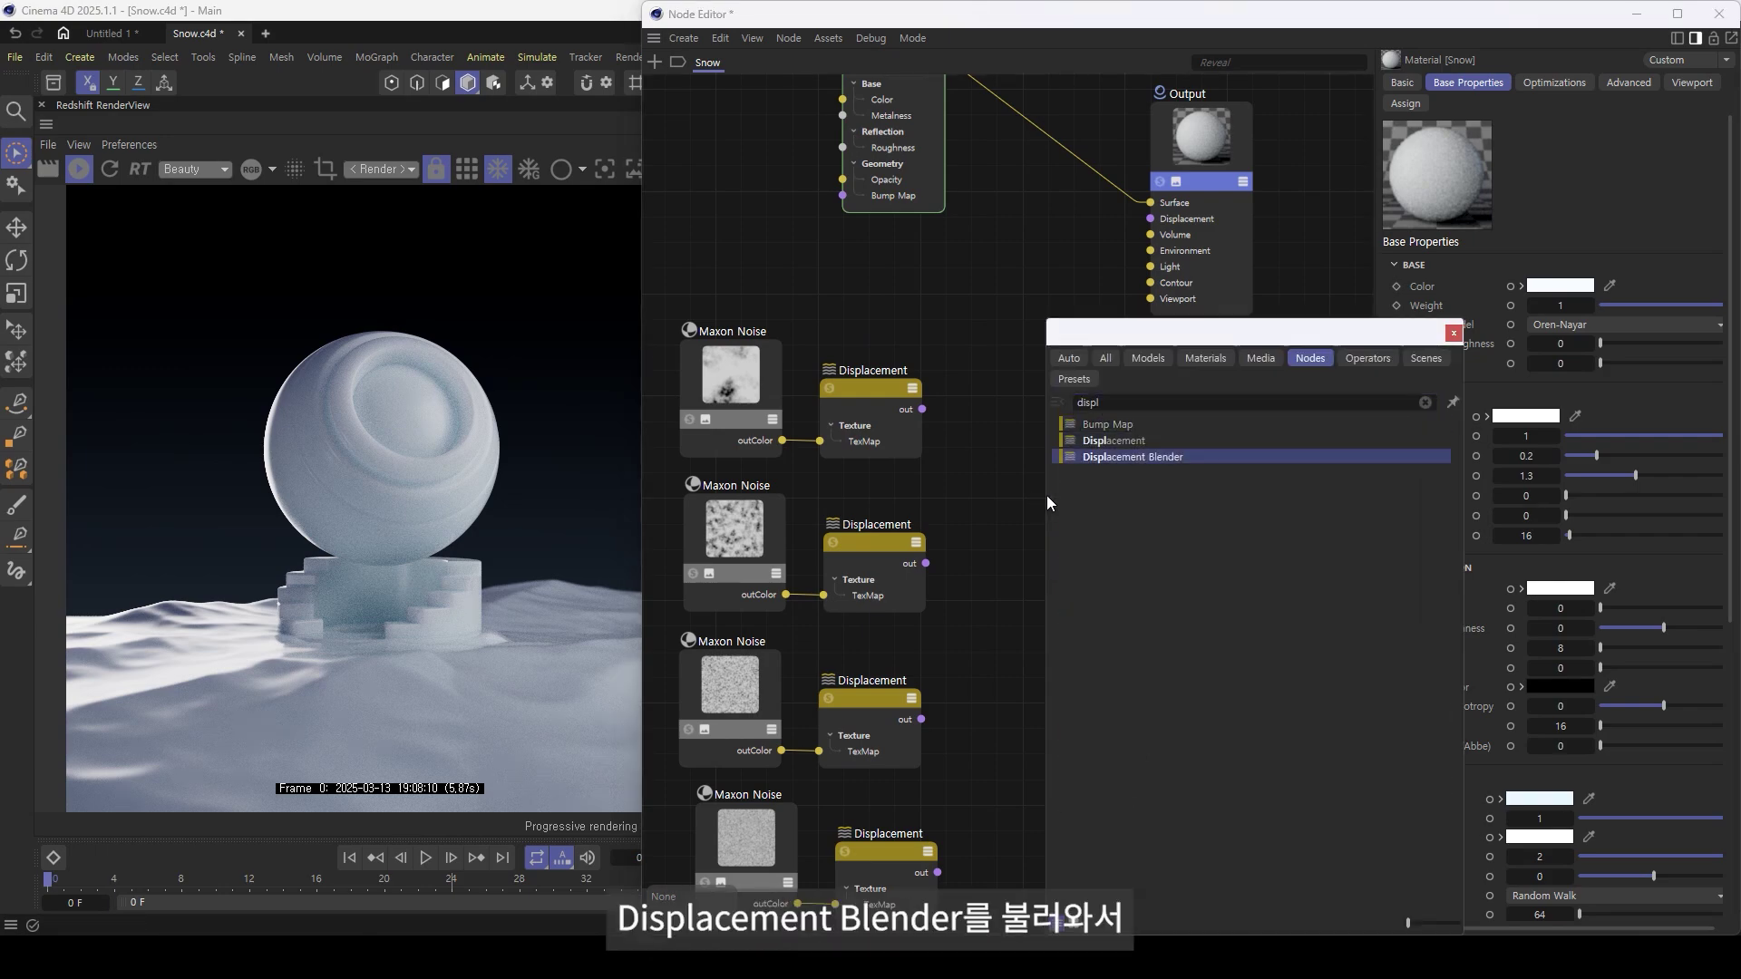
pyautogui.click(1096, 458)
pyautogui.moveTo(911, 414)
pyautogui.mouseDown()
pyautogui.moveTo(930, 439)
pyautogui.moveTo(915, 392)
pyautogui.moveTo(996, 584)
pyautogui.mouseUp()
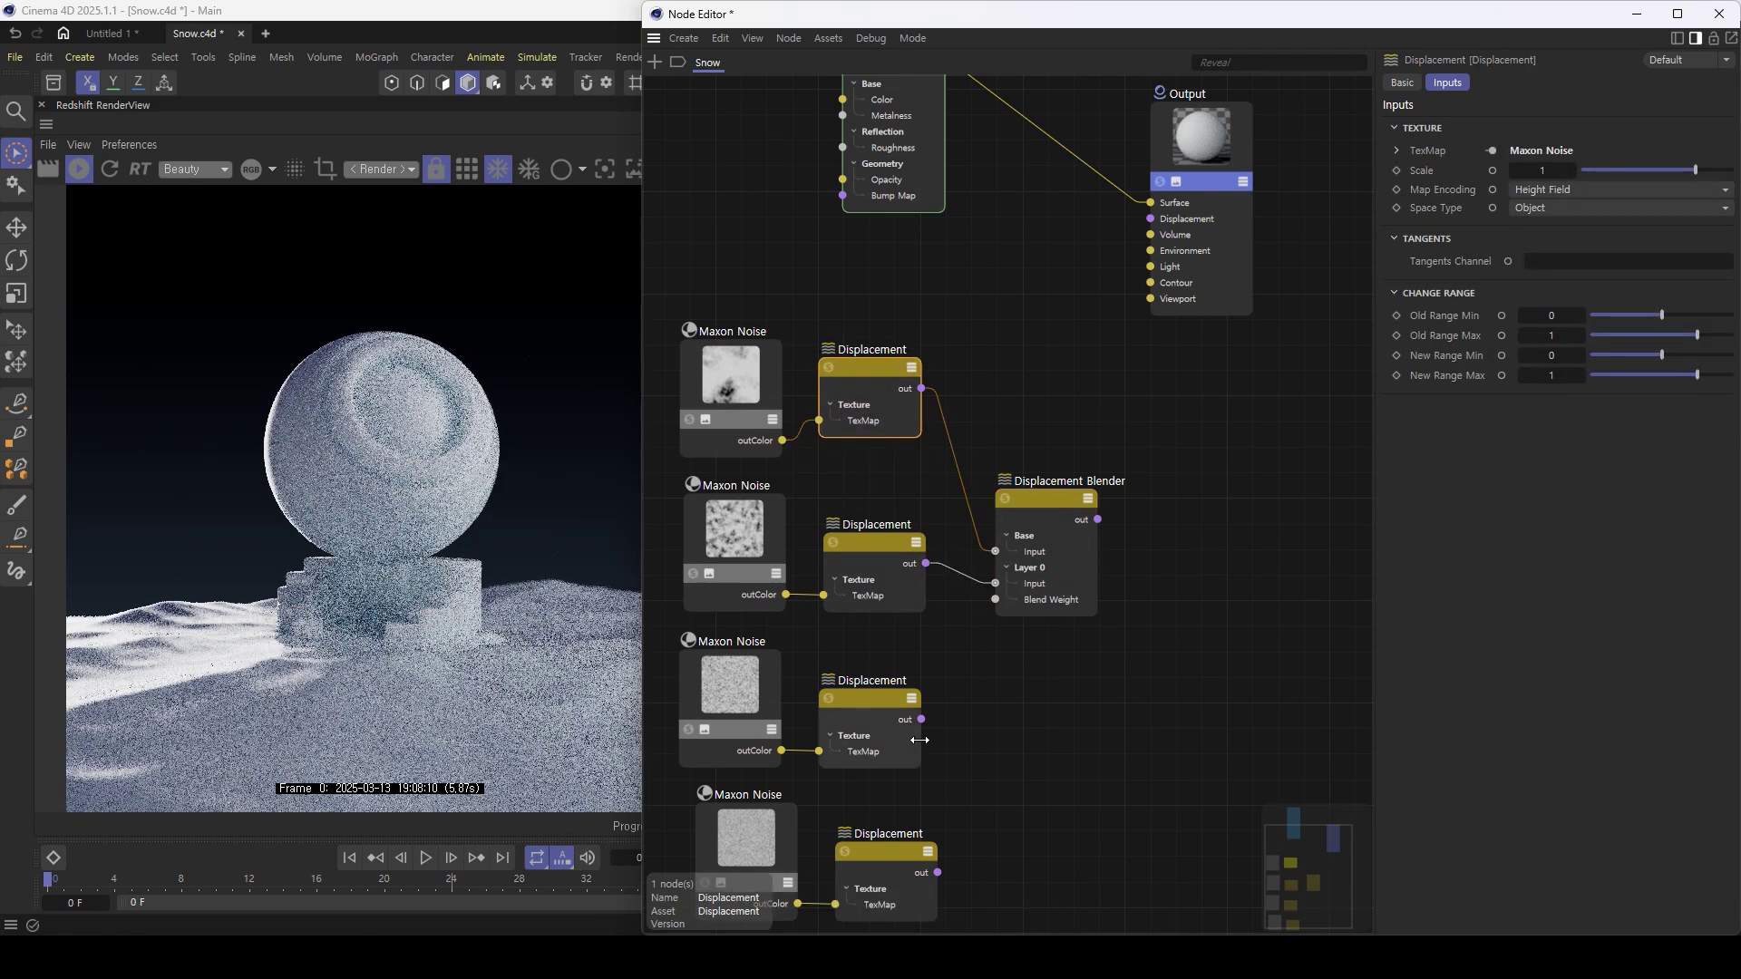
# - Connect the remaining Displacements to the blender as new Layer 1 and Layer 2 inputs
pyautogui.moveTo(921, 719); pyautogui.dragTo(1085, 566)
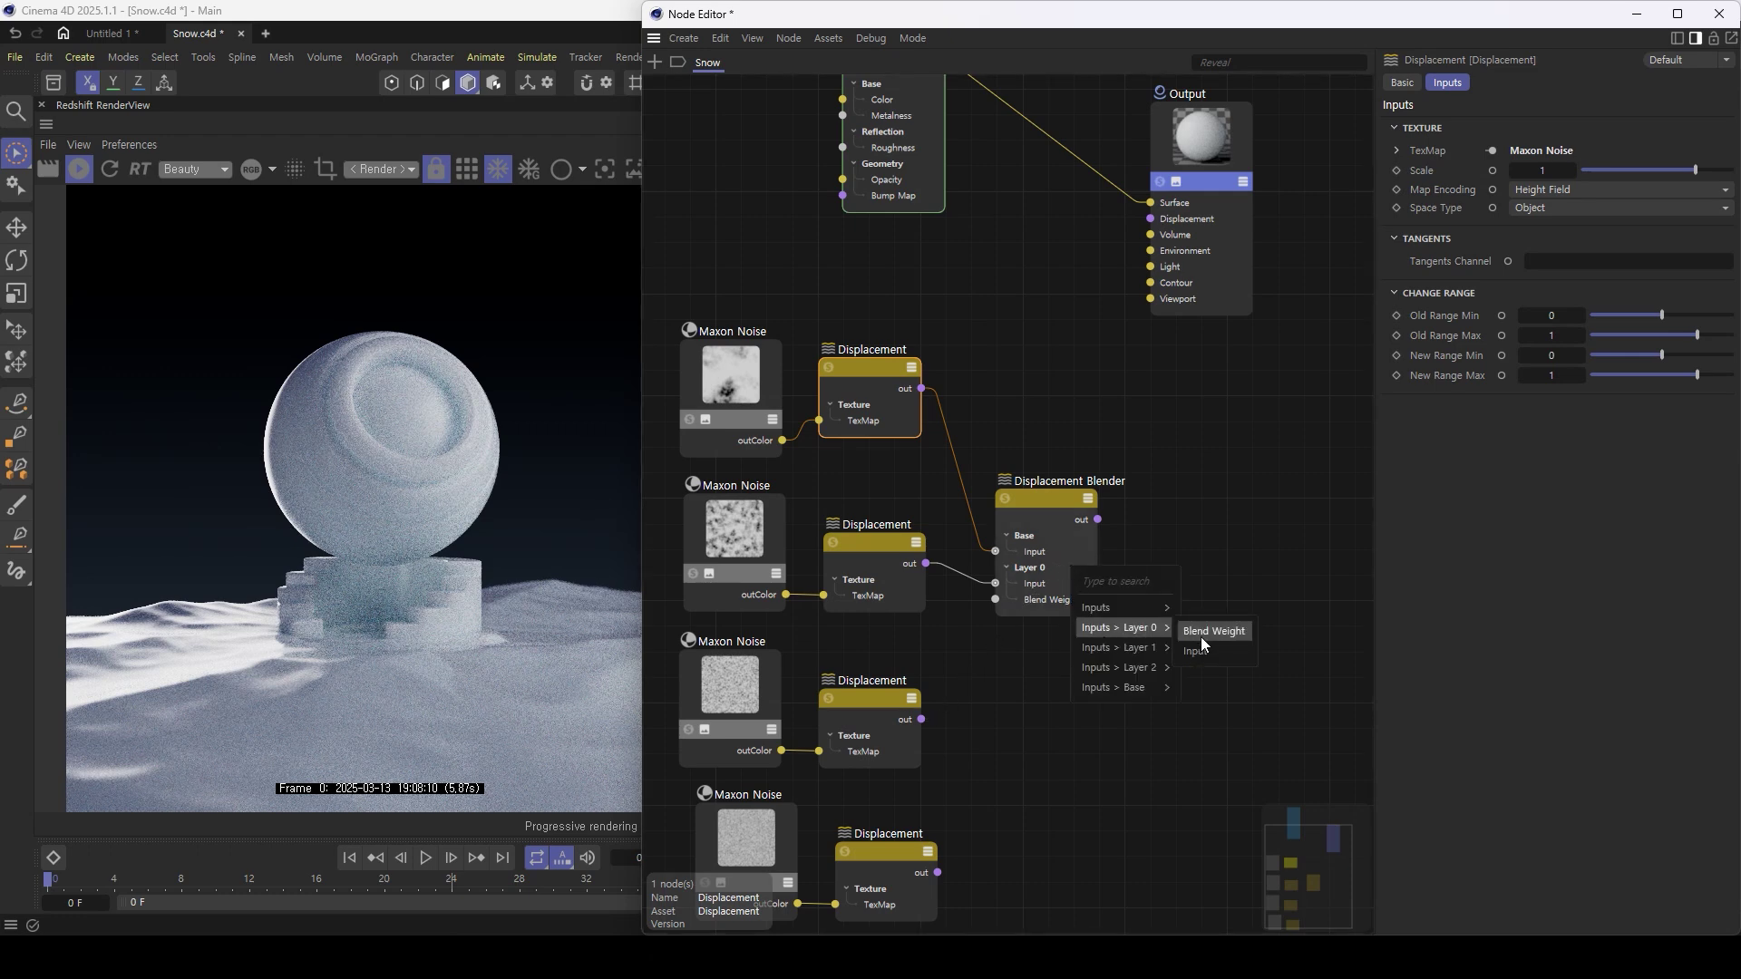
pyautogui.moveTo(1121, 648)
pyautogui.click(1235, 667)
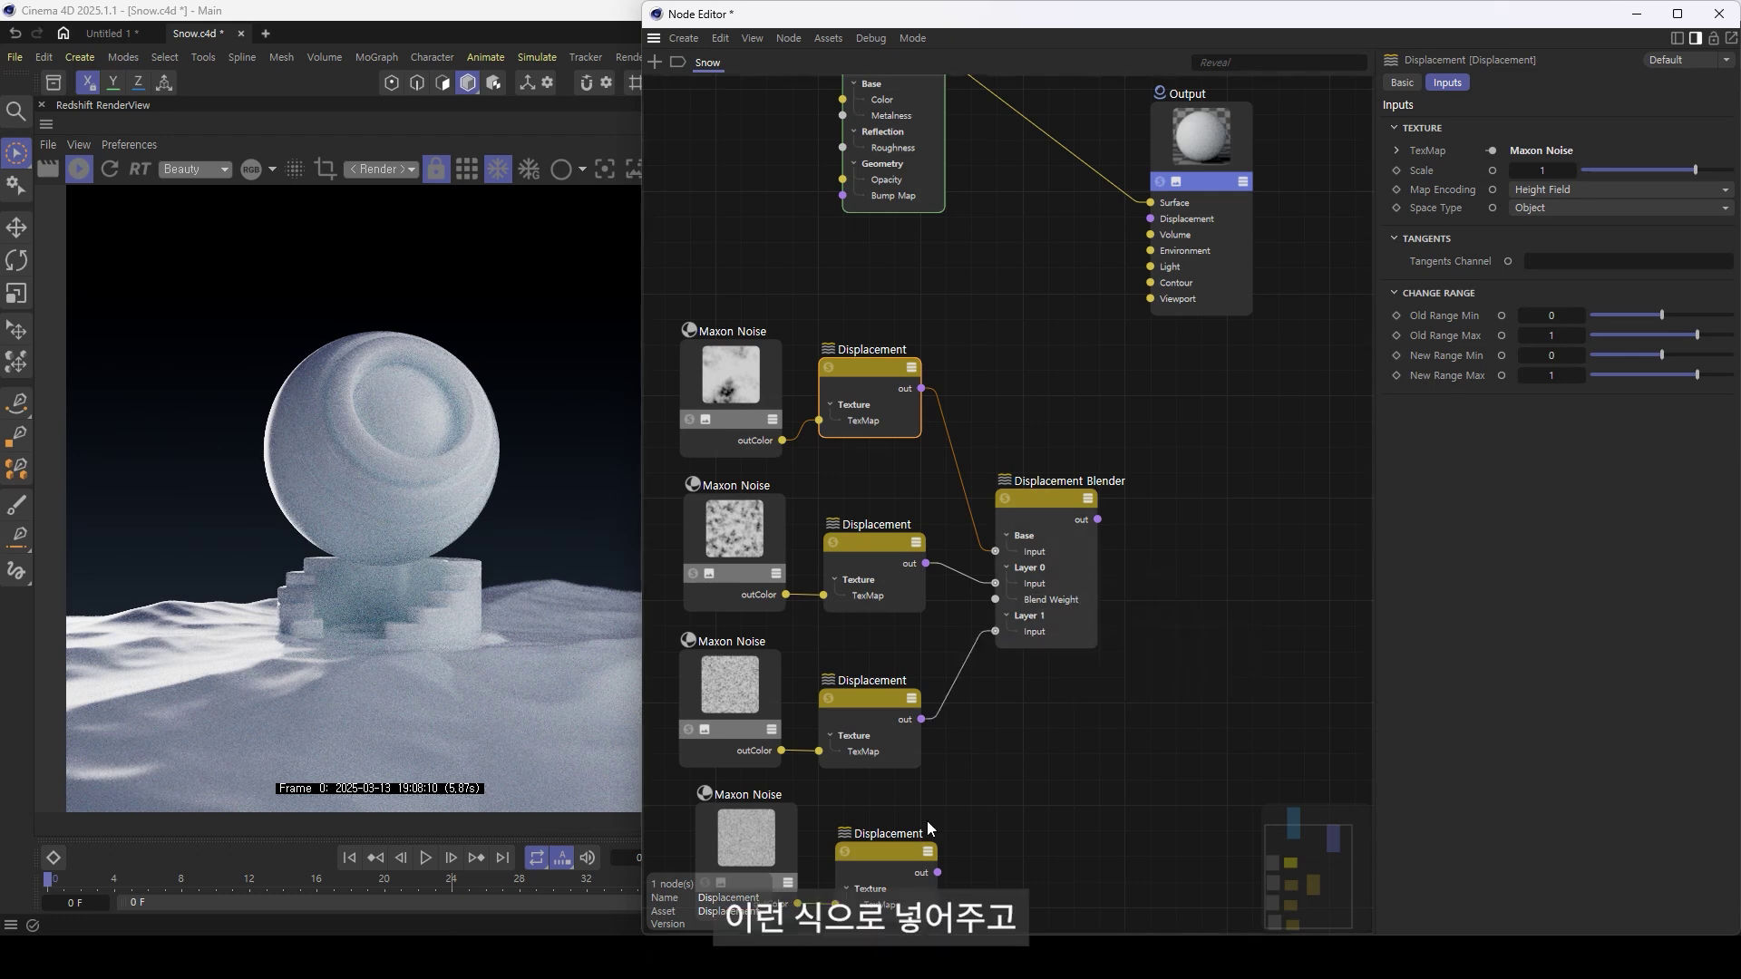
pyautogui.moveTo(938, 872); pyautogui.dragTo(1070, 638)
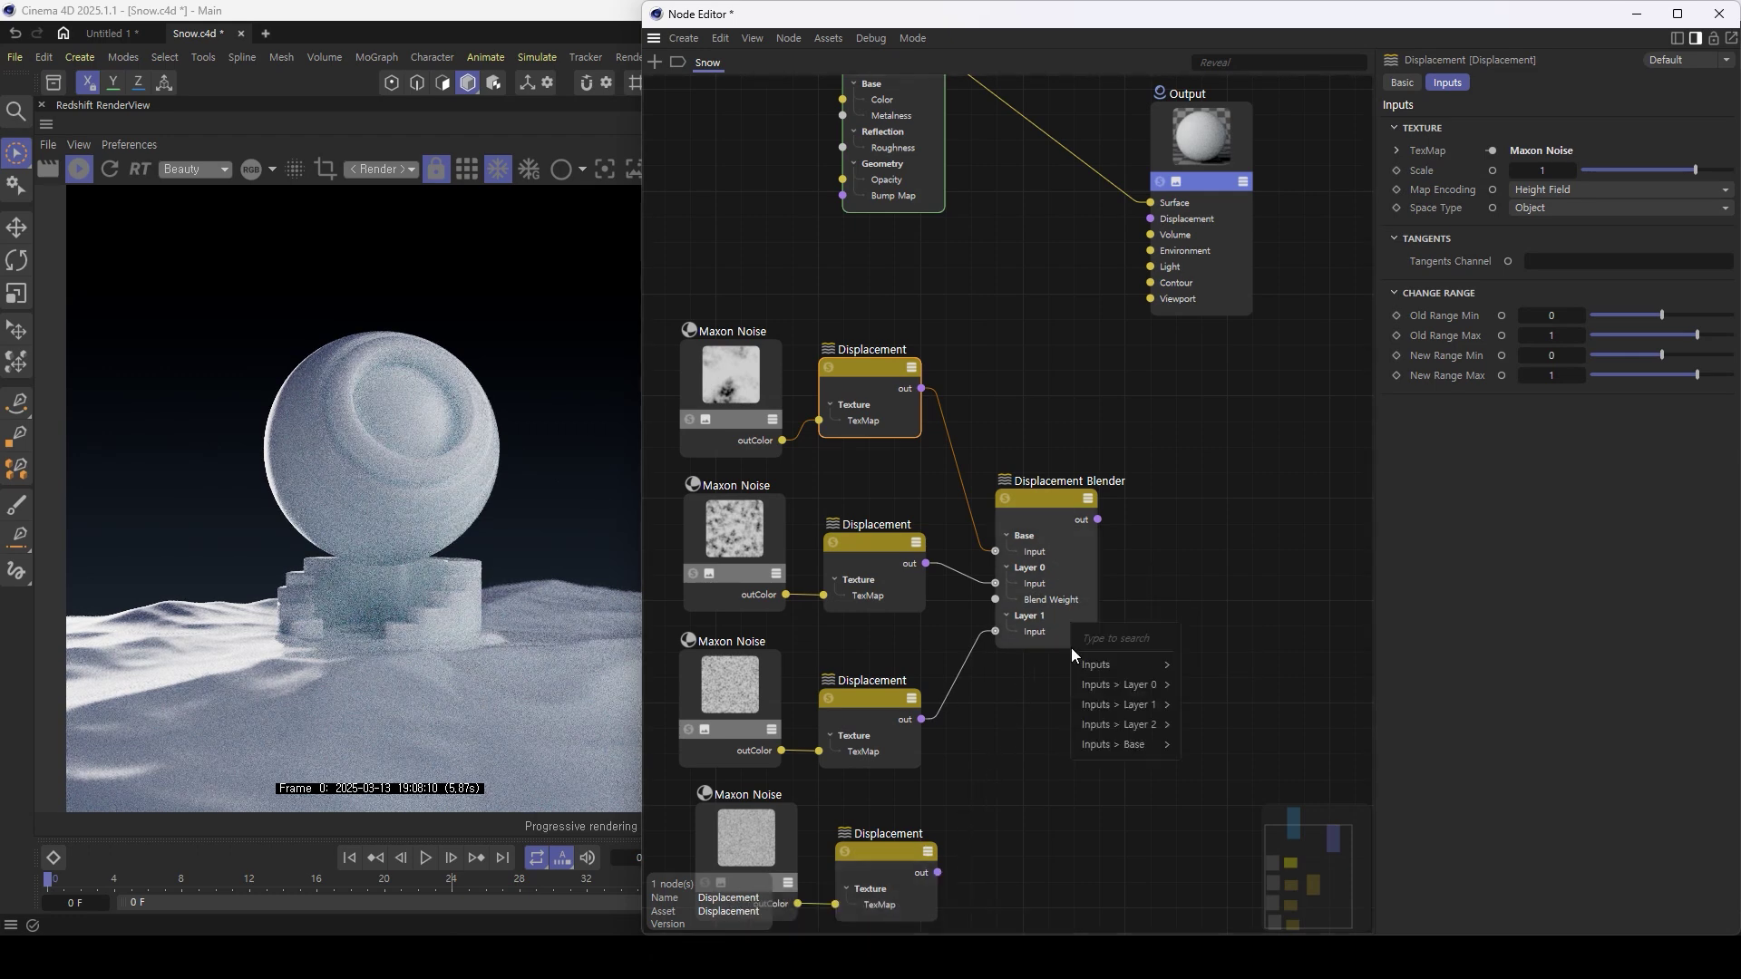
pyautogui.click(1240, 758)
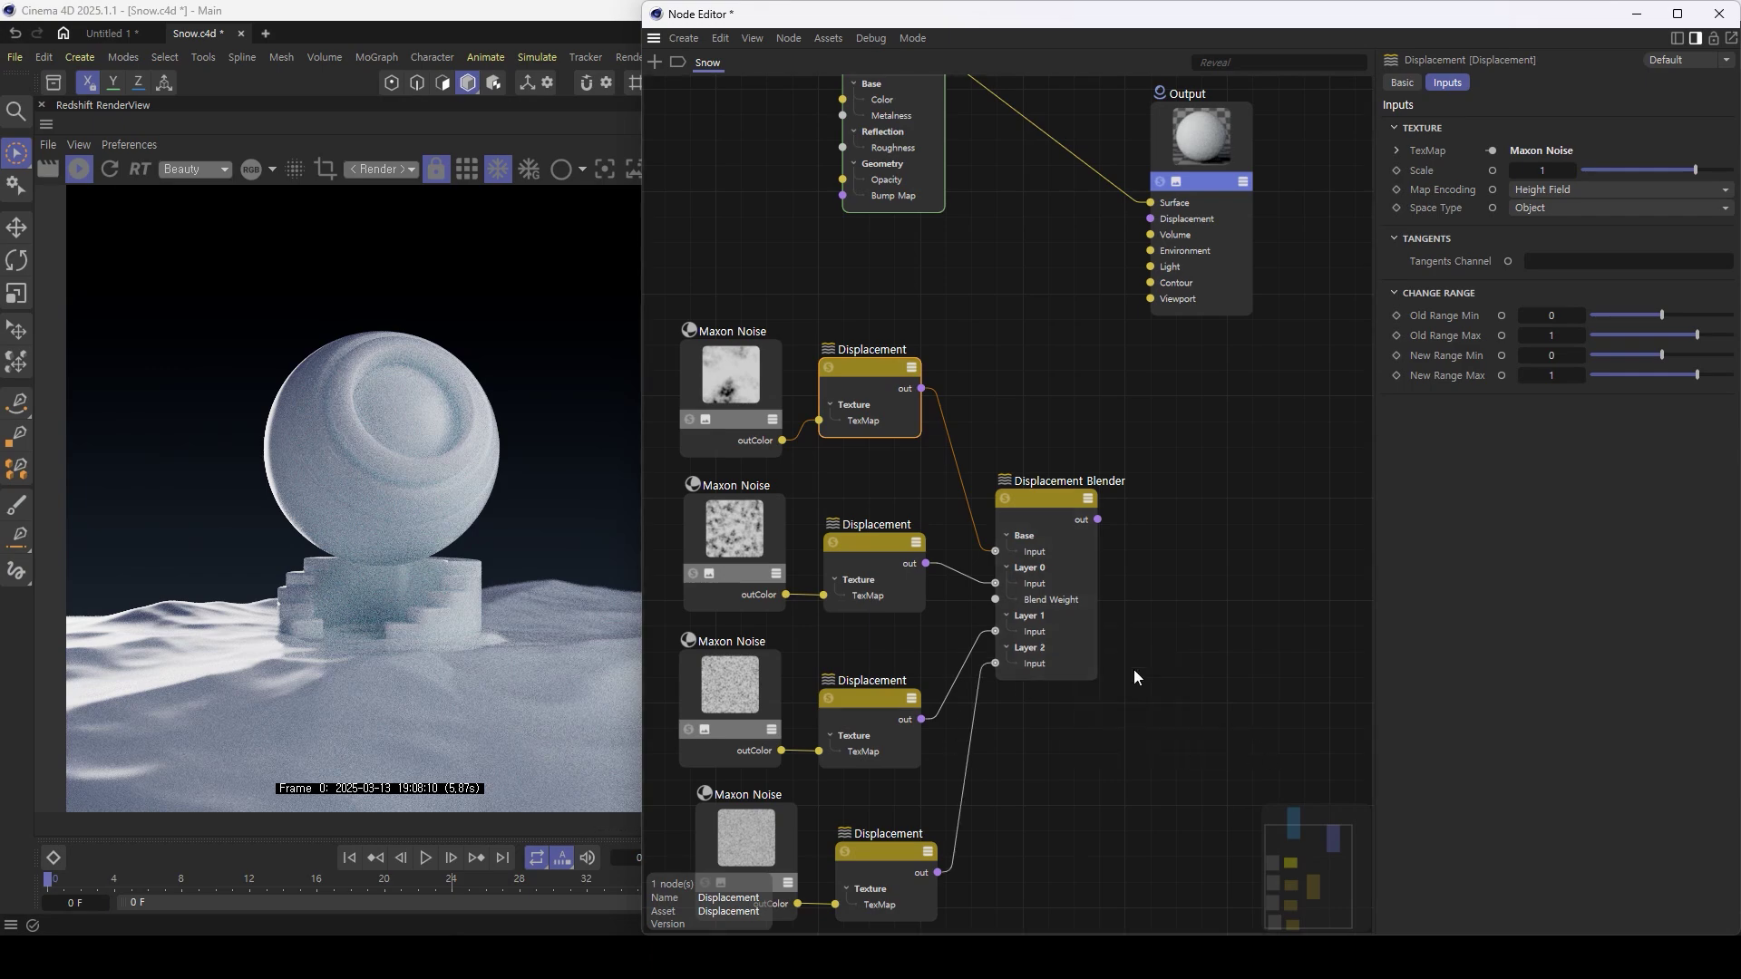
pyautogui.moveTo(1132, 386); pyautogui.dragTo(1033, 596)
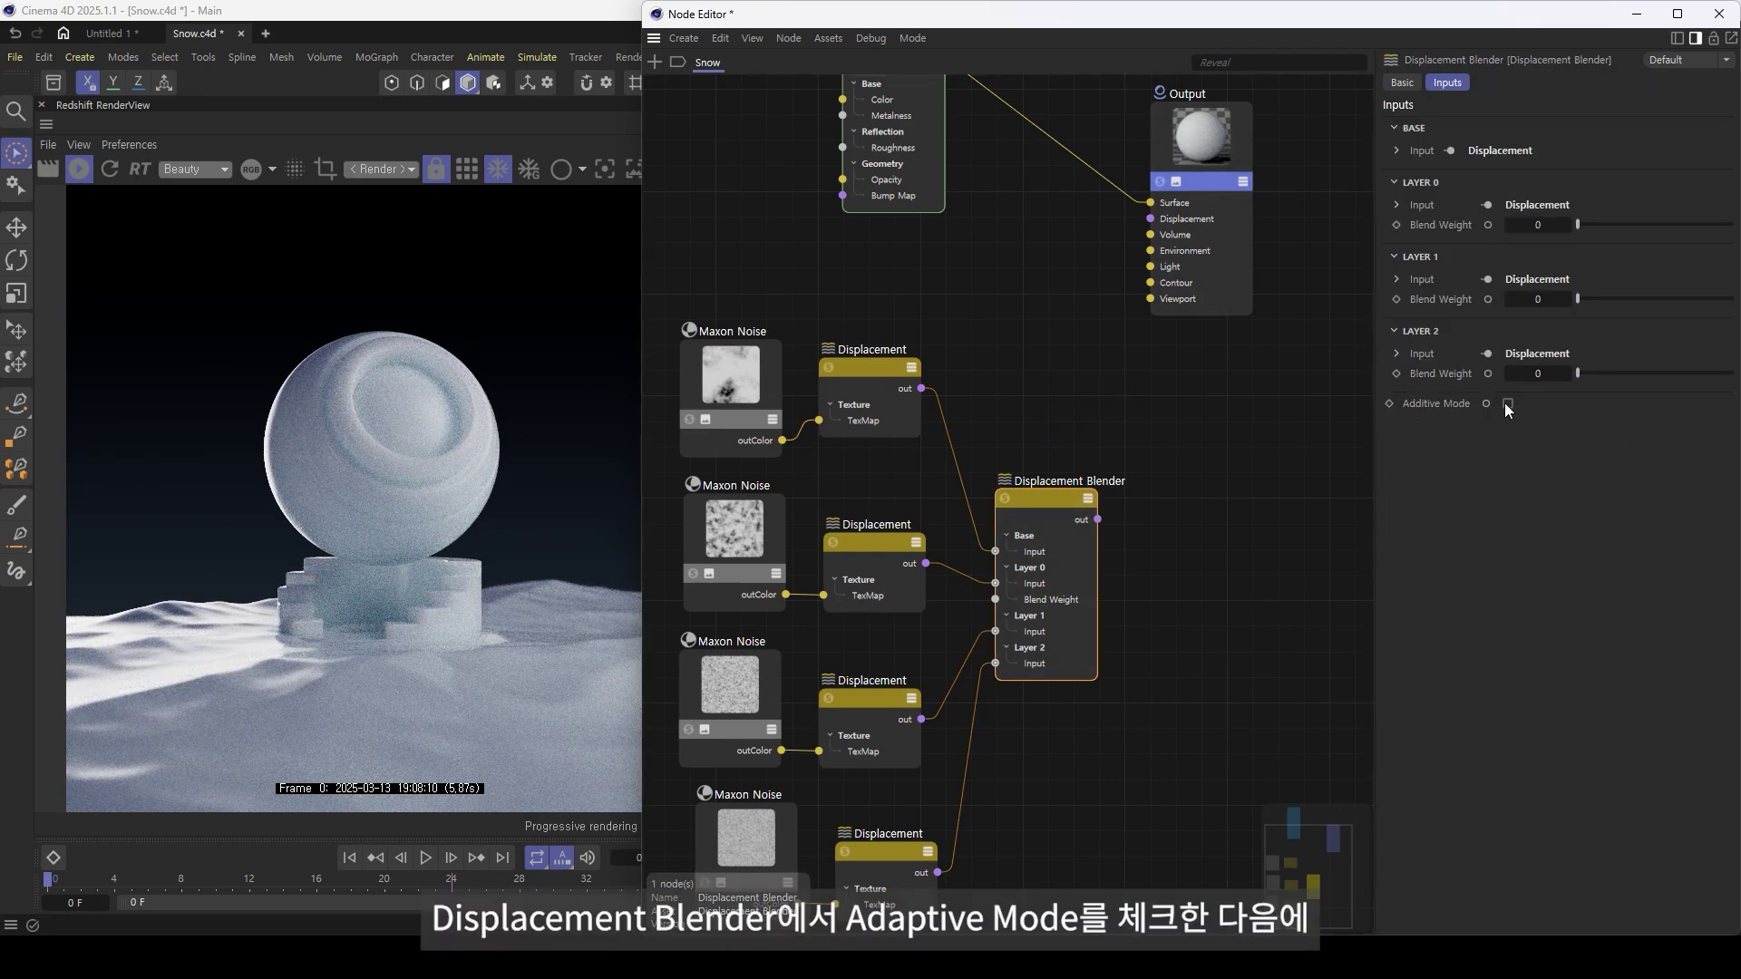
# - Blend additively with weights 0.135, 0, 0.244, then delete the Displacement nodes and blender
pyautogui.click(1507, 403)
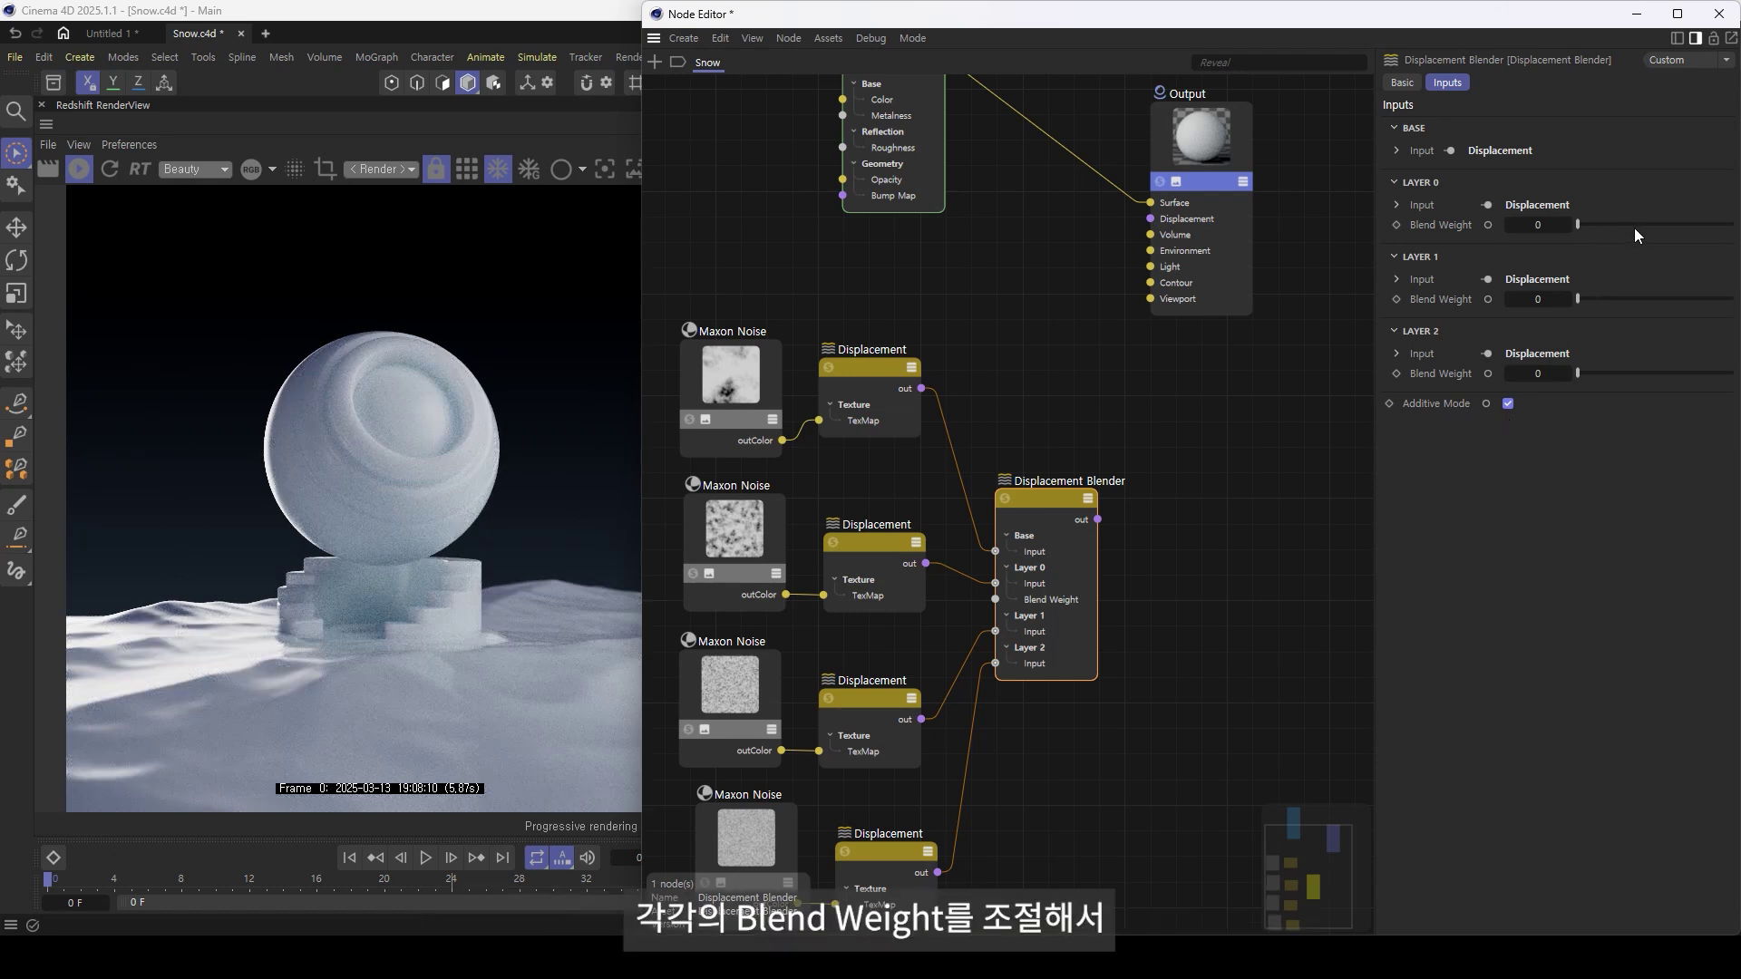
pyautogui.moveTo(1639, 225); pyautogui.dragTo(1672, 225)
pyautogui.click(1676, 299)
pyautogui.click(1682, 373)
pyautogui.moveTo(1672, 225); pyautogui.dragTo(1734, 225)
pyautogui.click(1599, 225)
pyautogui.click(1617, 373)
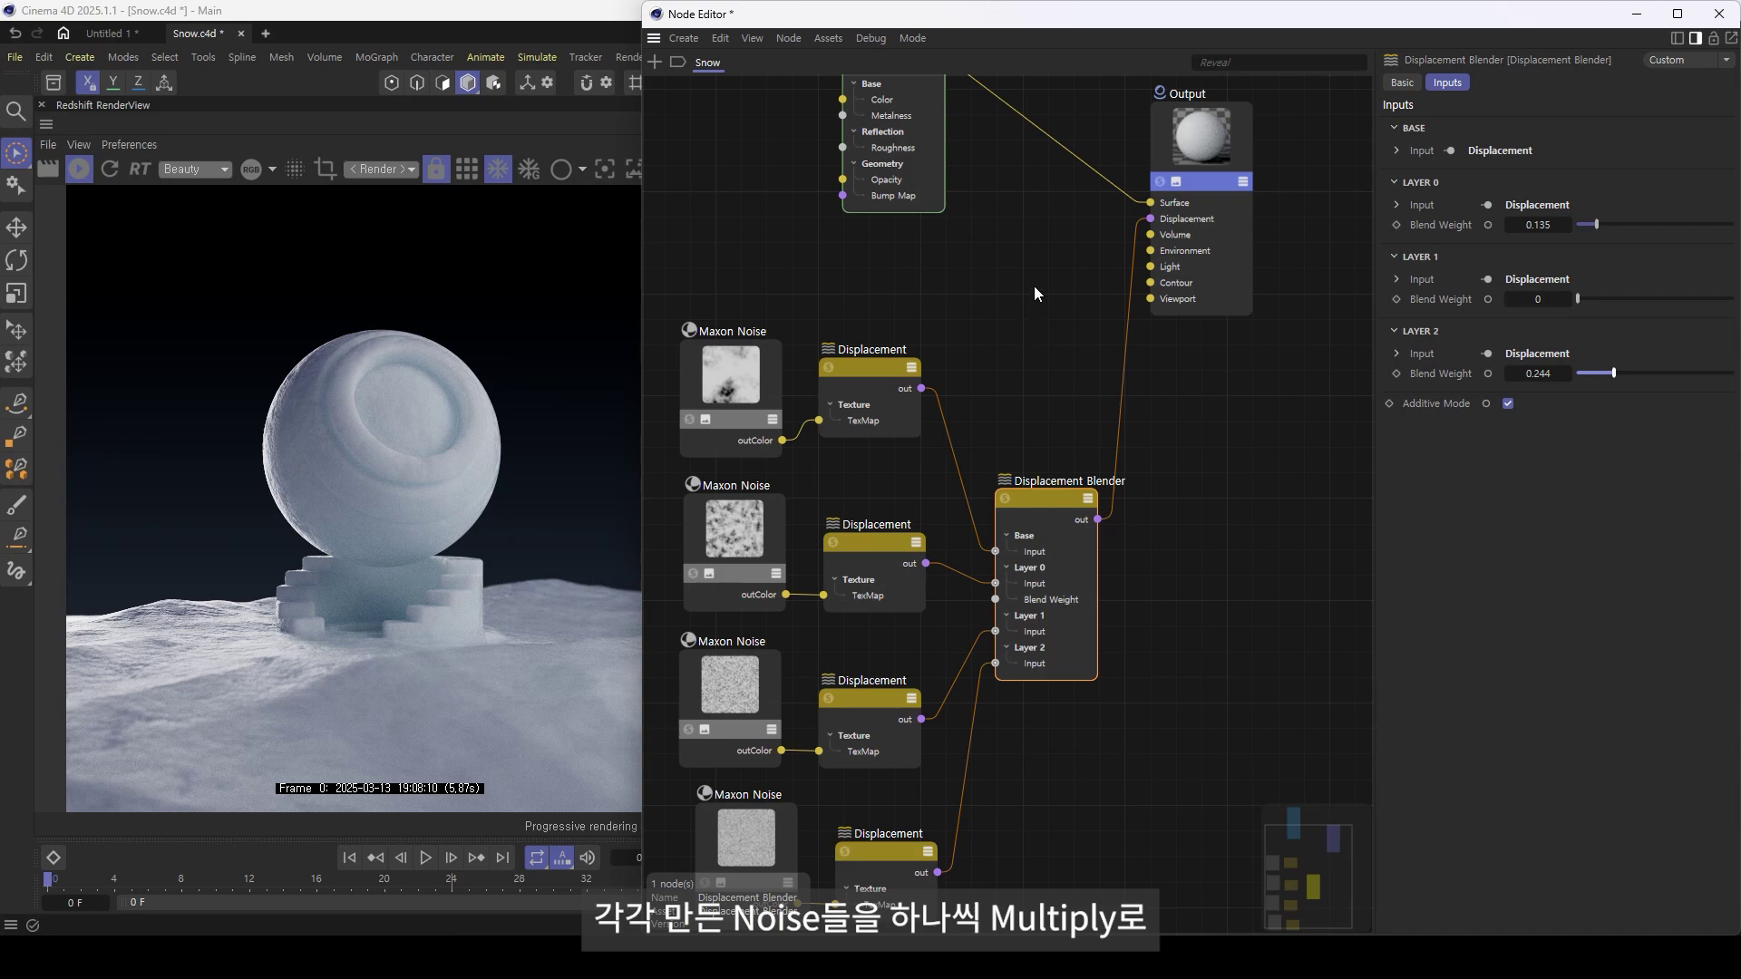
pyautogui.moveTo(1032, 287); pyautogui.dragTo(816, 935)
pyautogui.press('Delete')
# - Add a Mul node and feed the second Maxon Noise into its Input 2
pyautogui.doubleClick(913, 408)
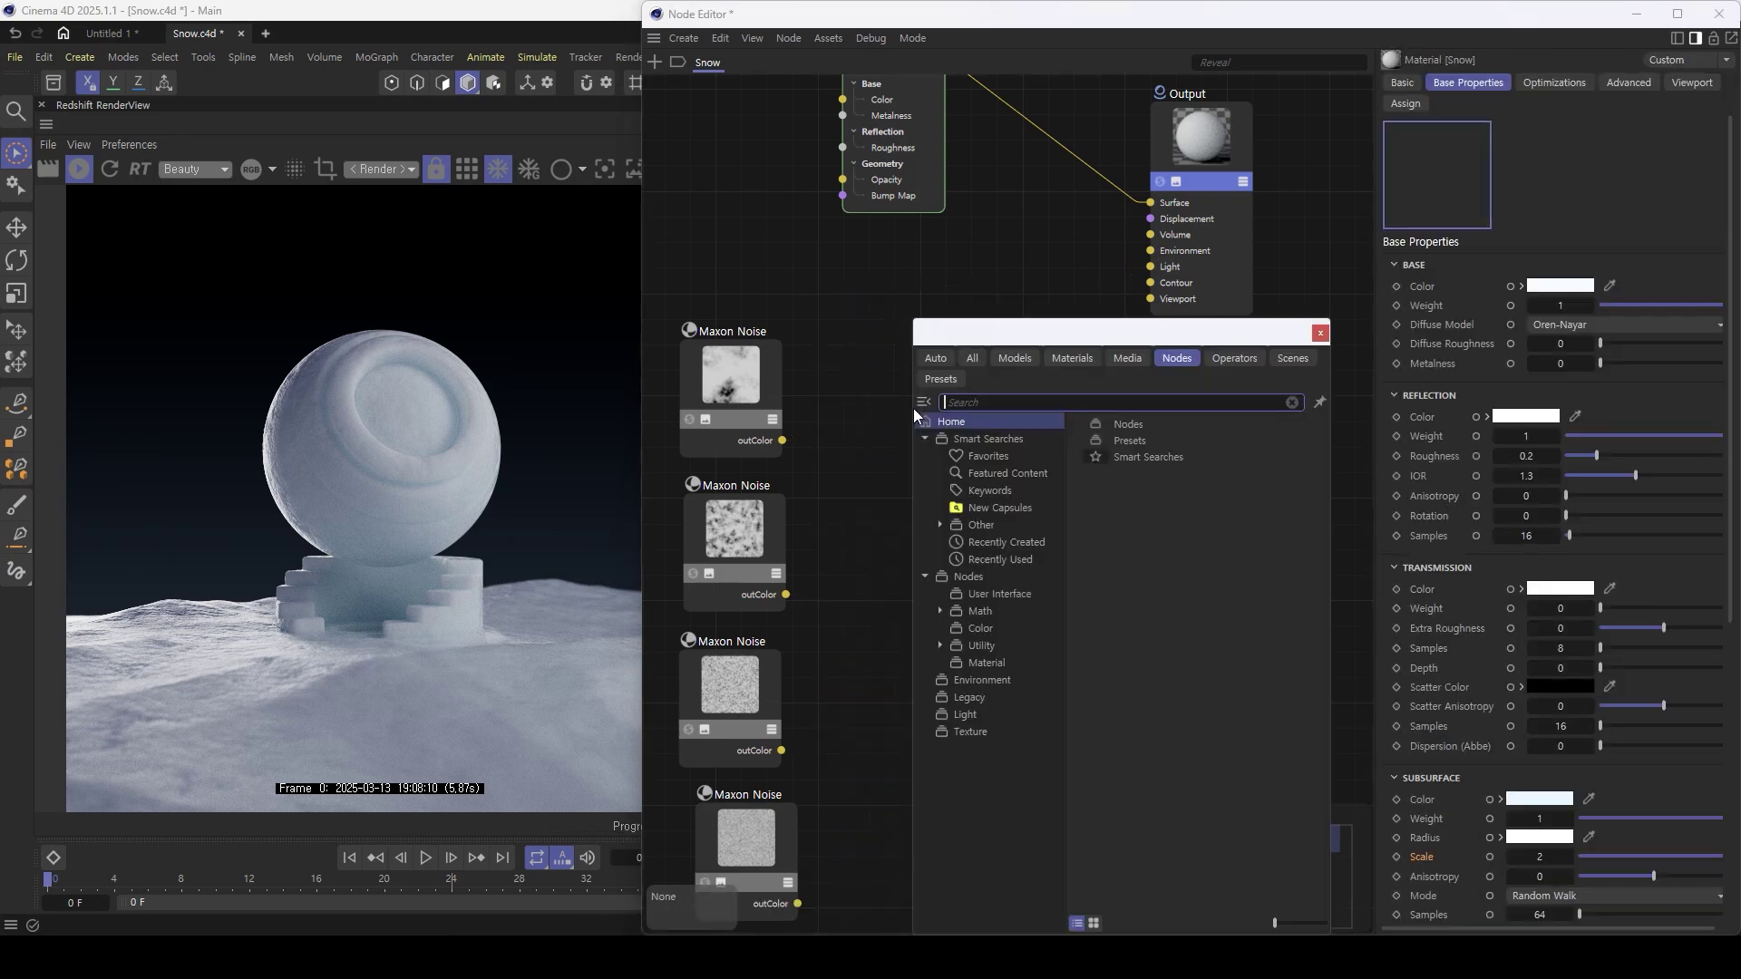
pyautogui.write('mul')
pyautogui.press('Return')
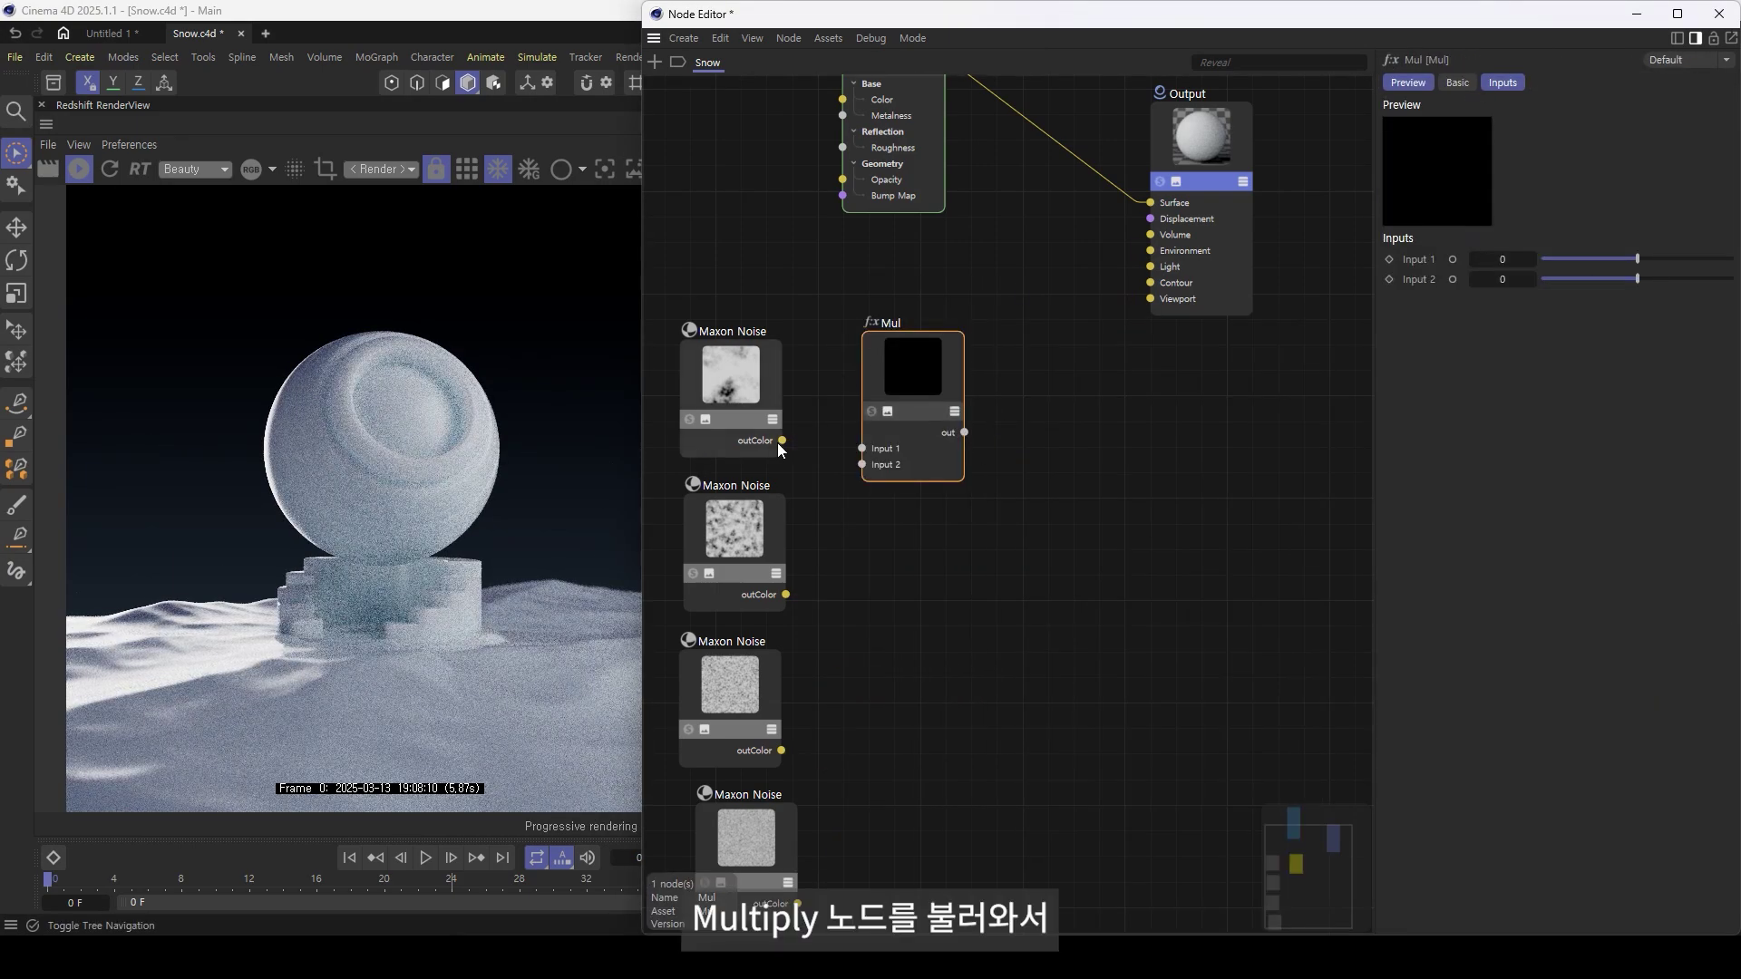
pyautogui.moveTo(786, 595); pyautogui.dragTo(862, 465)
# - Solo each noise in turn, then solo the Mul to preview their product
pyautogui.click(689, 419)
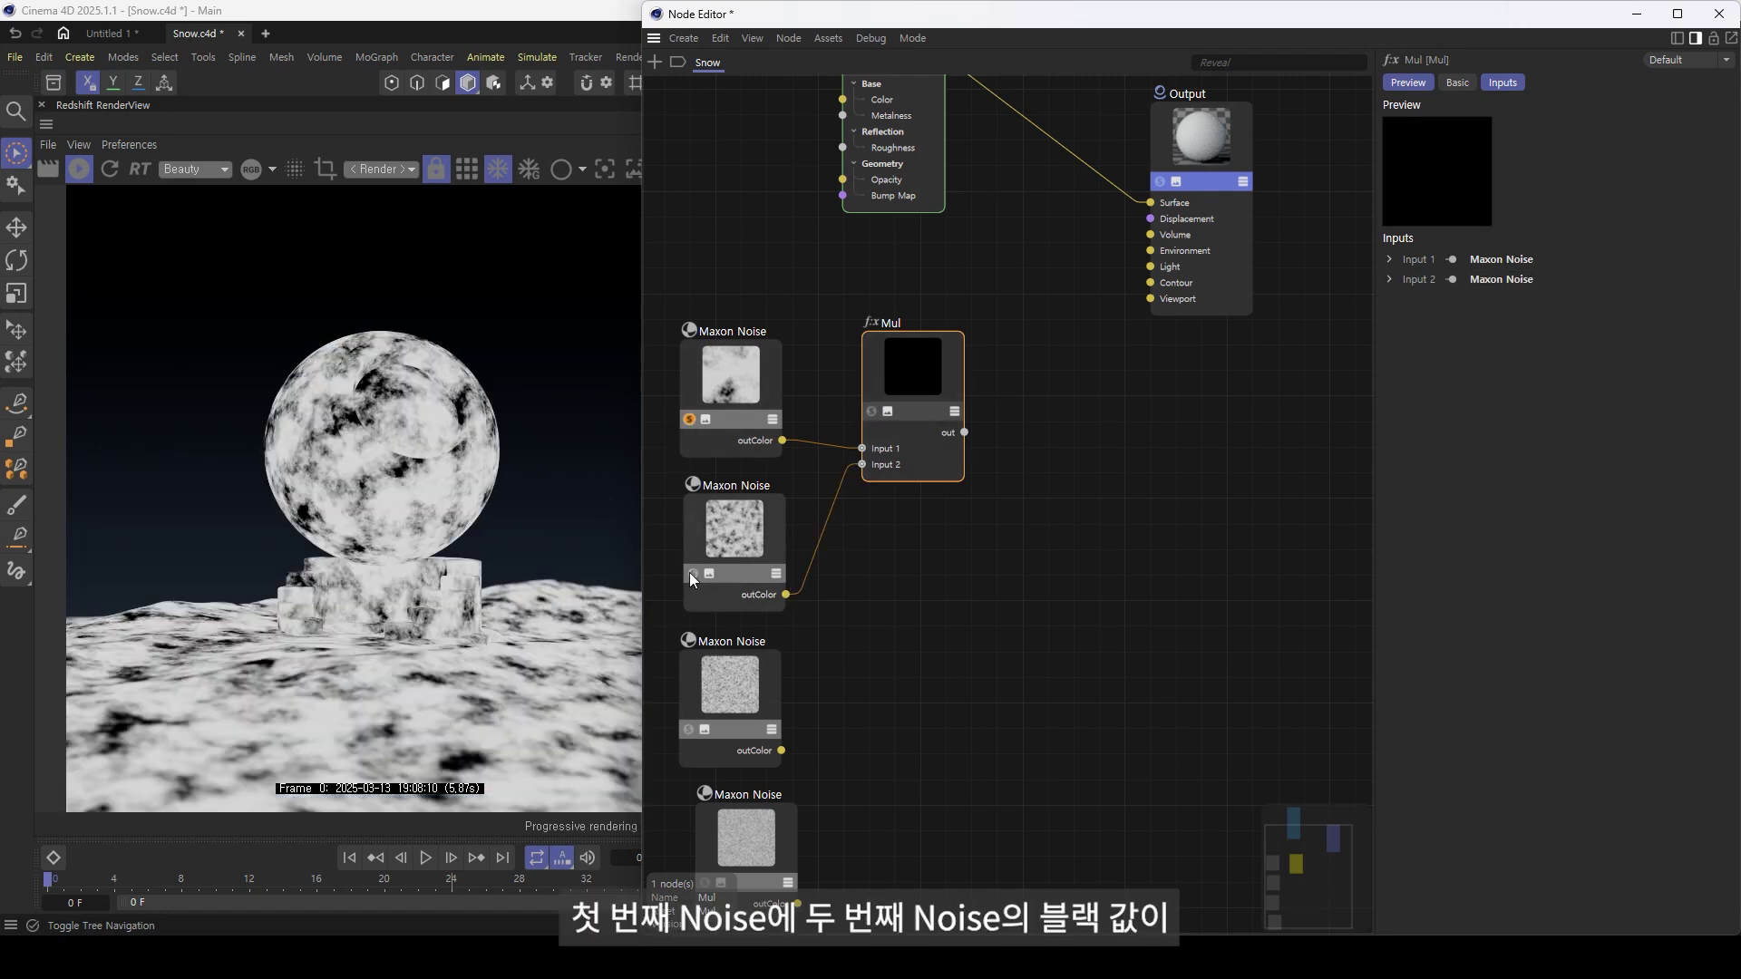
pyautogui.click(691, 573)
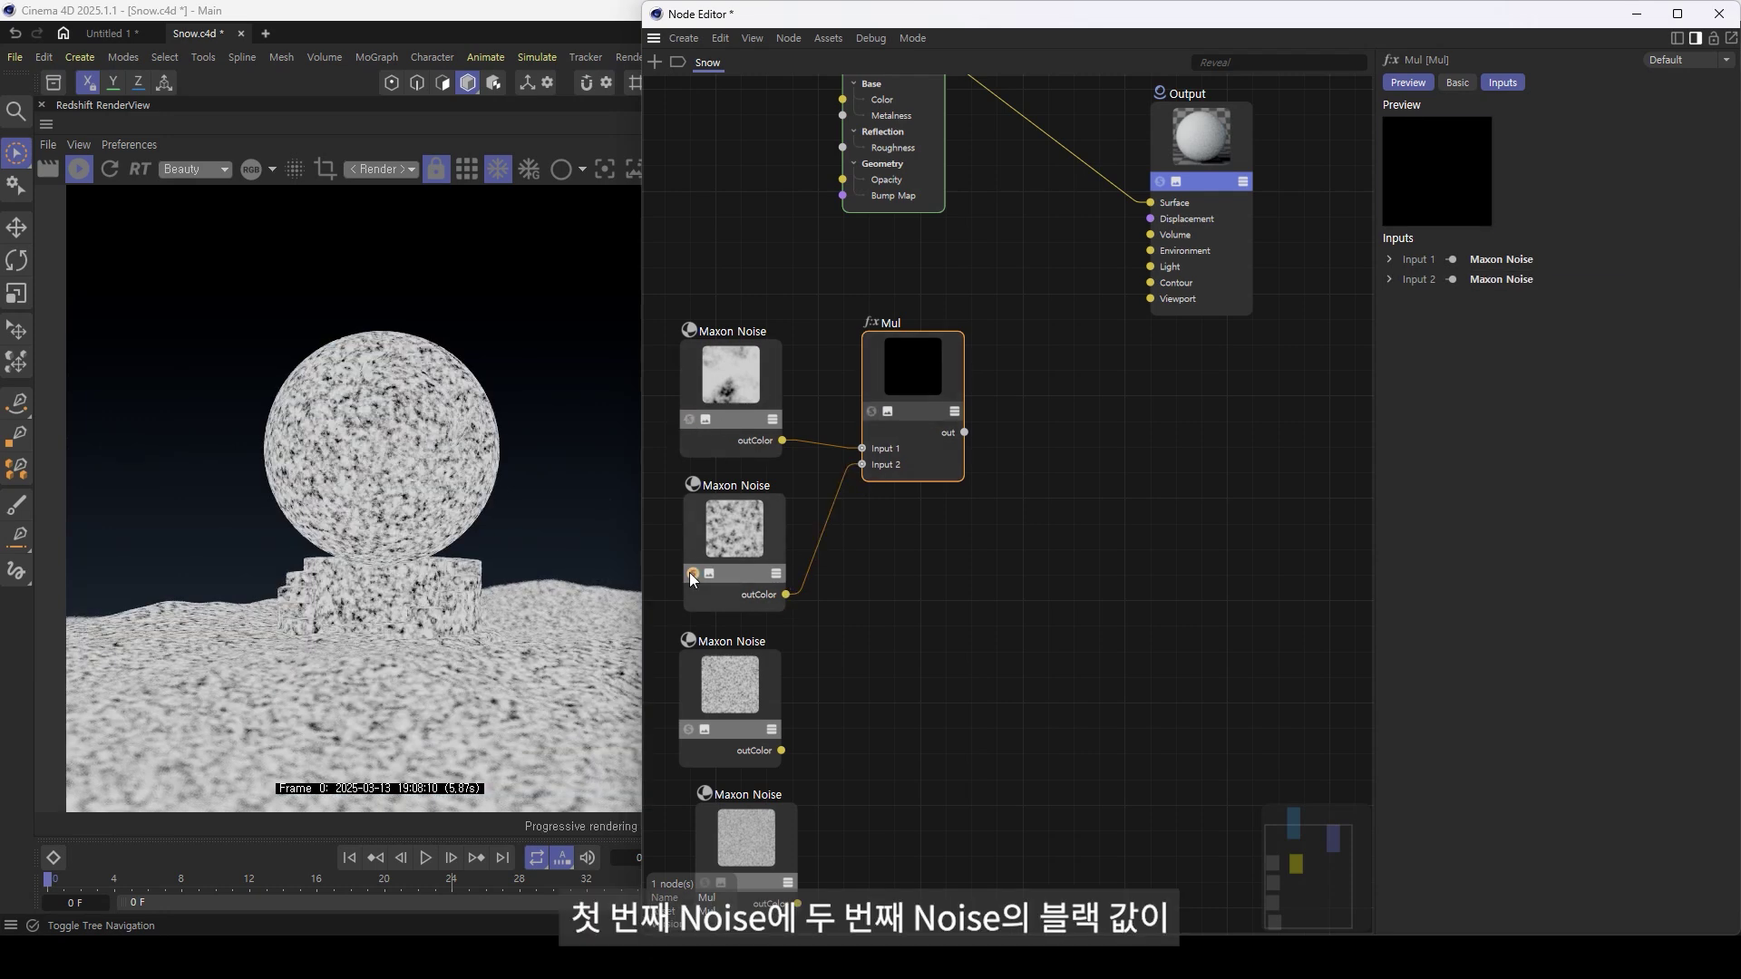
pyautogui.click(872, 411)
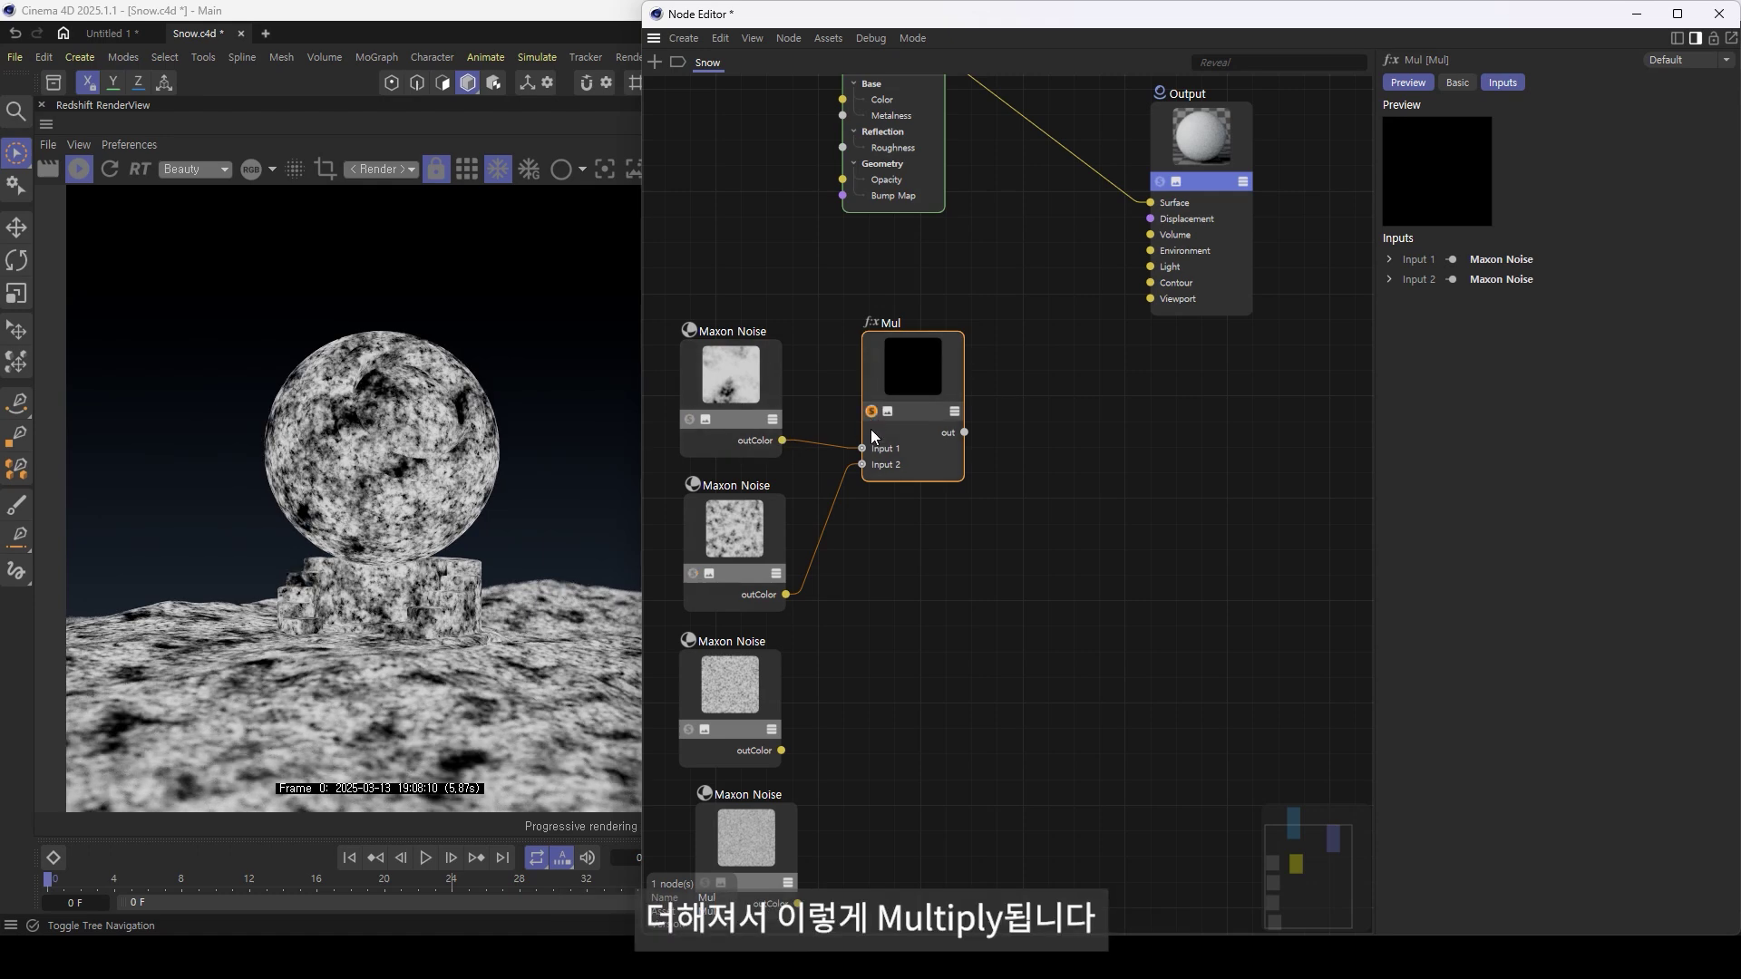
# - Duplicate the Mul node, feeding it the first Mul's output and the third noise
pyautogui.hotkey('ctrl', 'c')
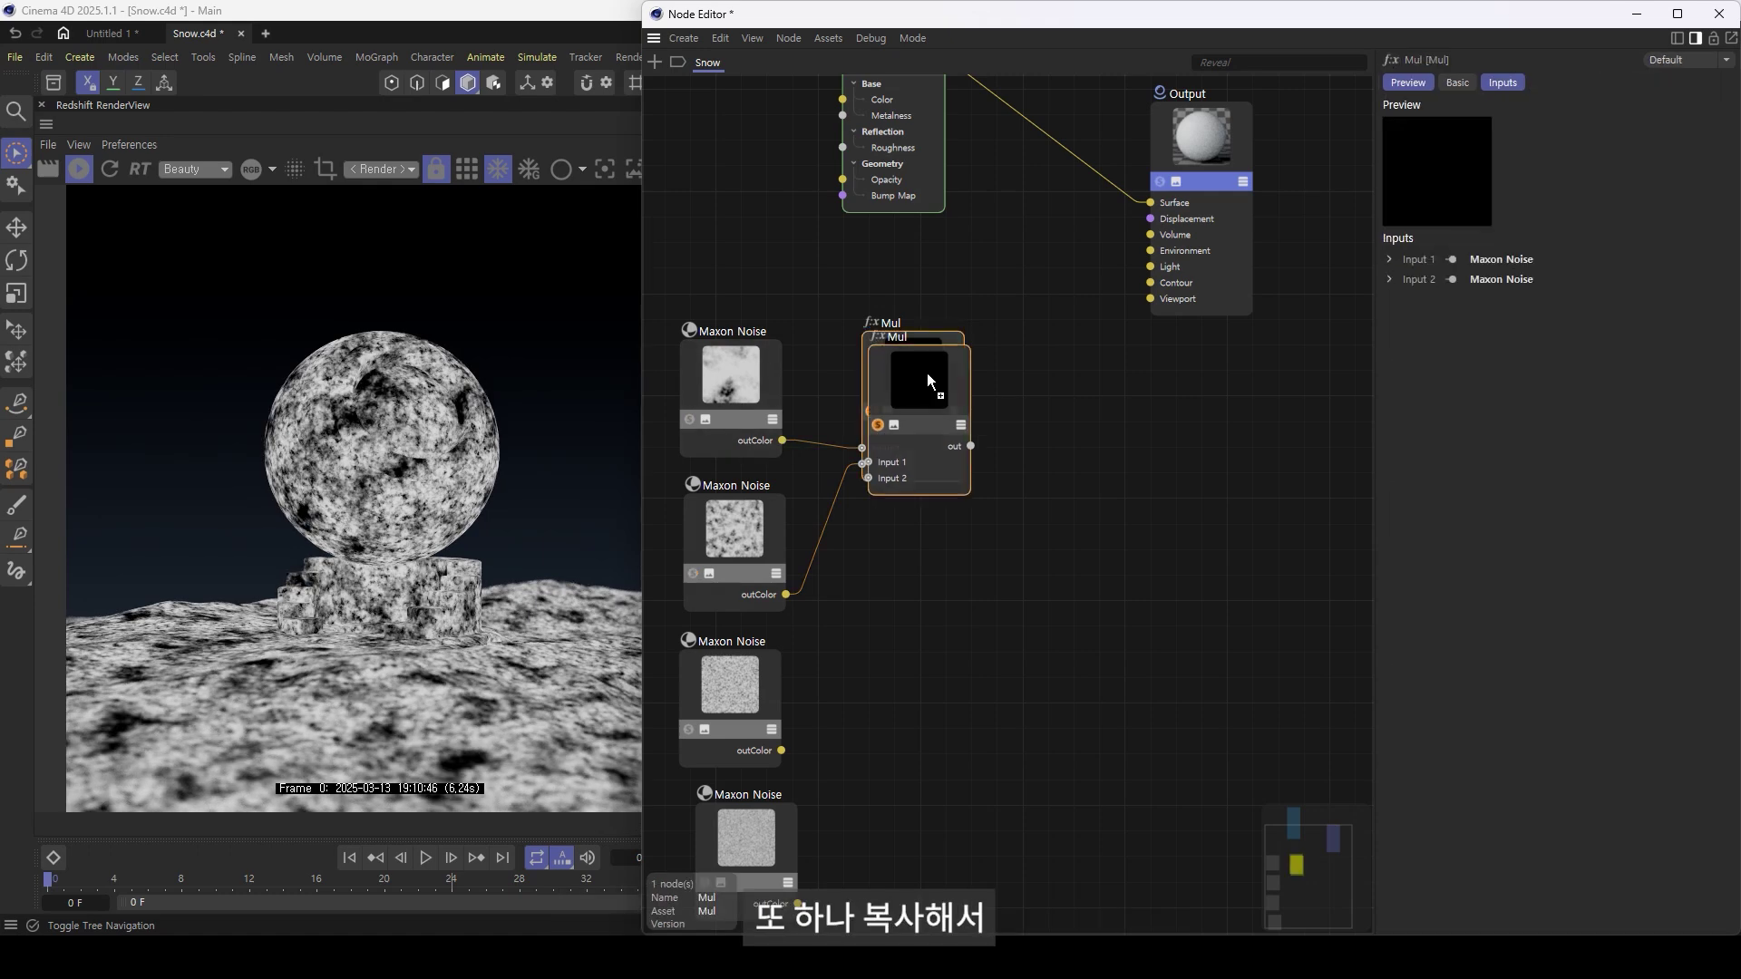
pyautogui.hotkey('ctrl', 'v')
pyautogui.moveTo(1037, 474); pyautogui.dragTo(1096, 422)
pyautogui.moveTo(964, 433); pyautogui.dragTo(1021, 510)
pyautogui.moveTo(781, 750)
pyautogui.mouseDown()
pyautogui.moveTo(1019, 569)
pyautogui.moveTo(1022, 527)
pyautogui.mouseUp()
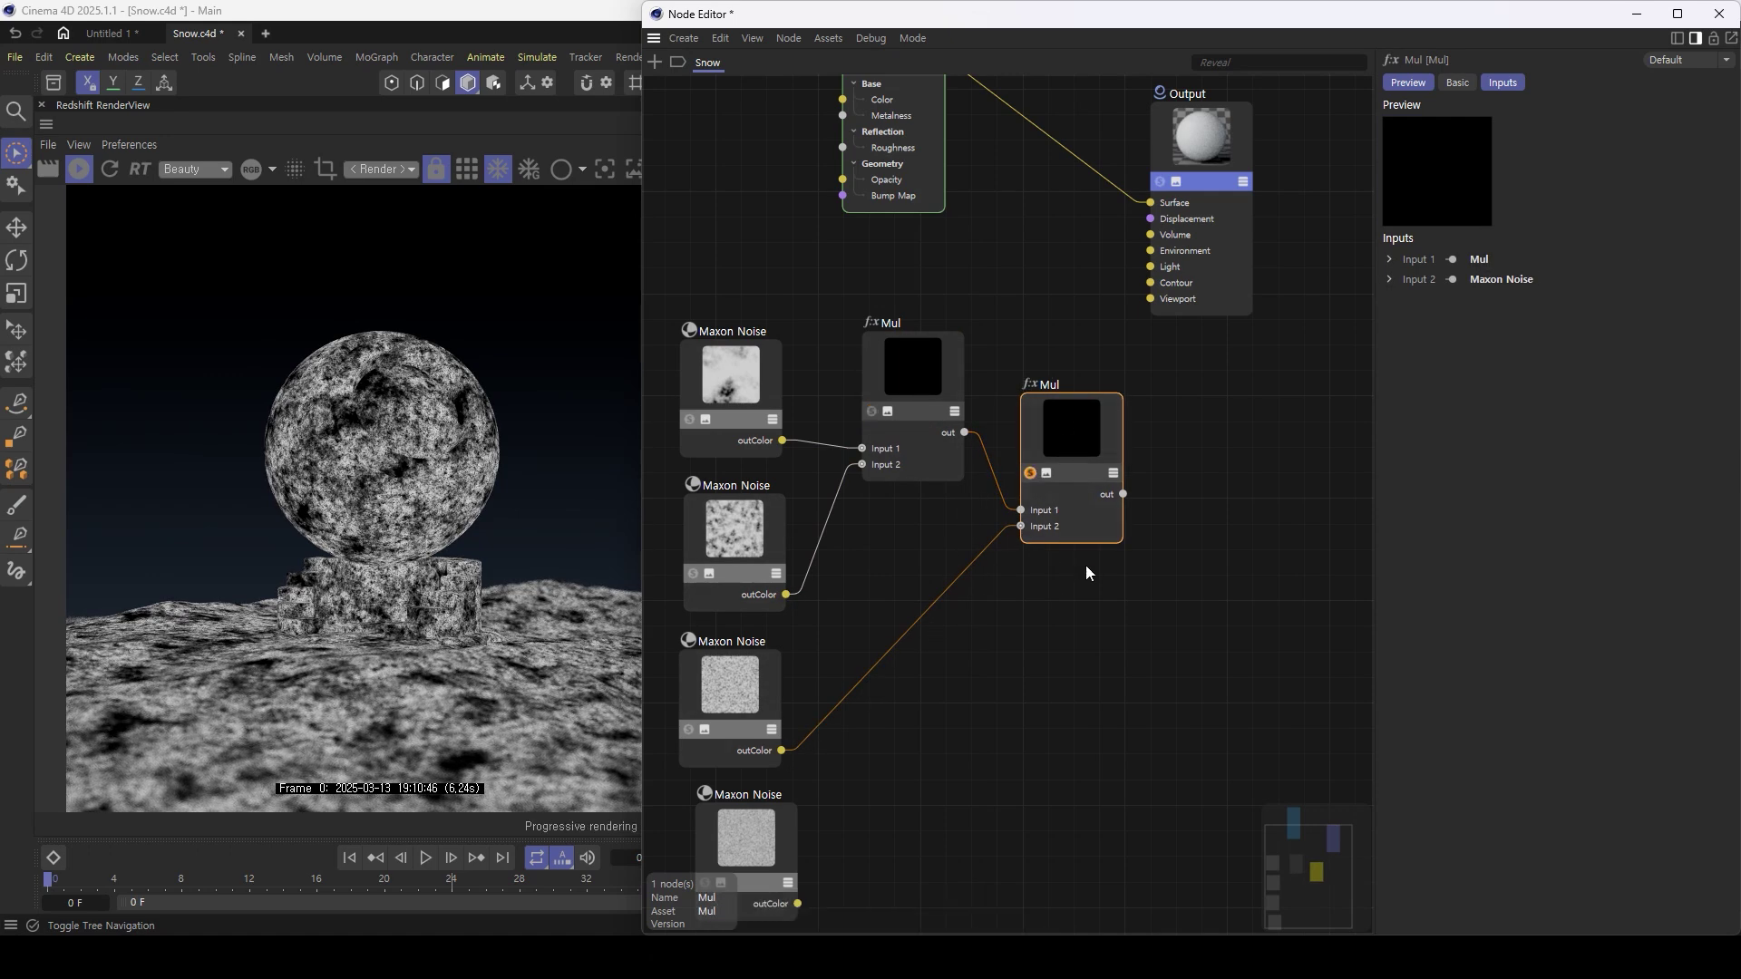
# - Add a third Mul taking the second Mul's output and the fourth Maxon Noise
pyautogui.moveTo(1119, 500); pyautogui.dragTo(1058, 450, button='middle')
pyautogui.keyDown('ctrl'); pyautogui.moveTo(1011, 378); pyautogui.dragTo(1092, 551); pyautogui.keyUp('ctrl')
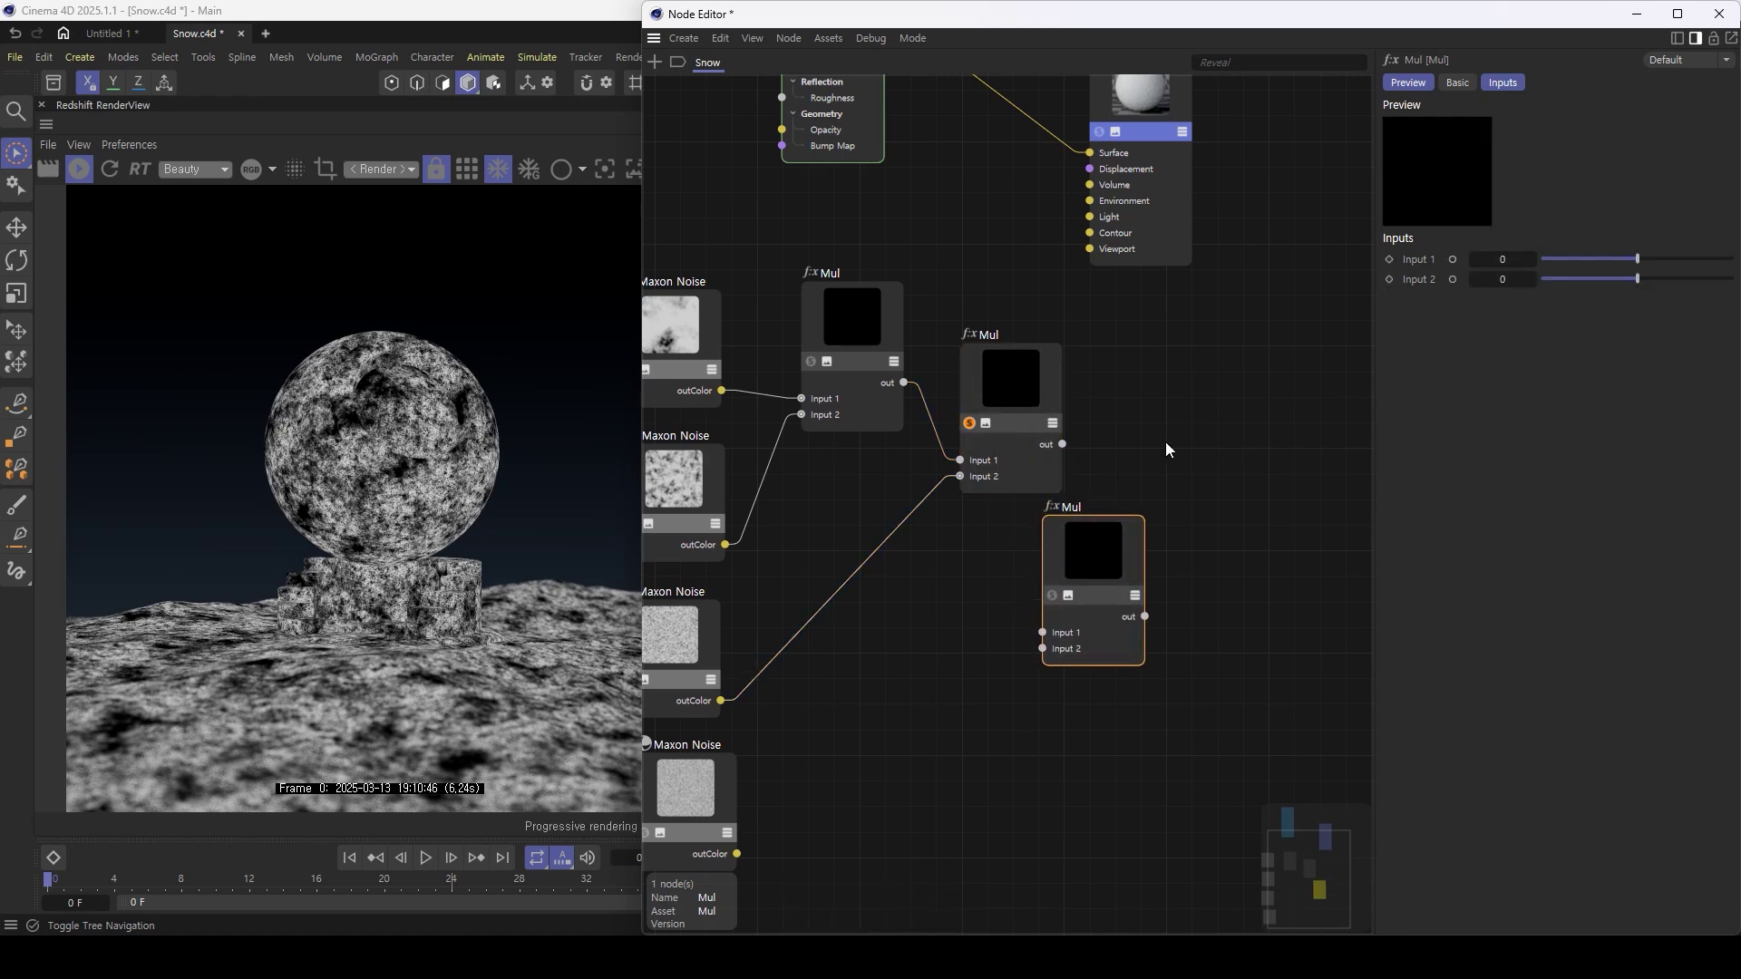
pyautogui.moveTo(1062, 444); pyautogui.dragTo(1043, 632)
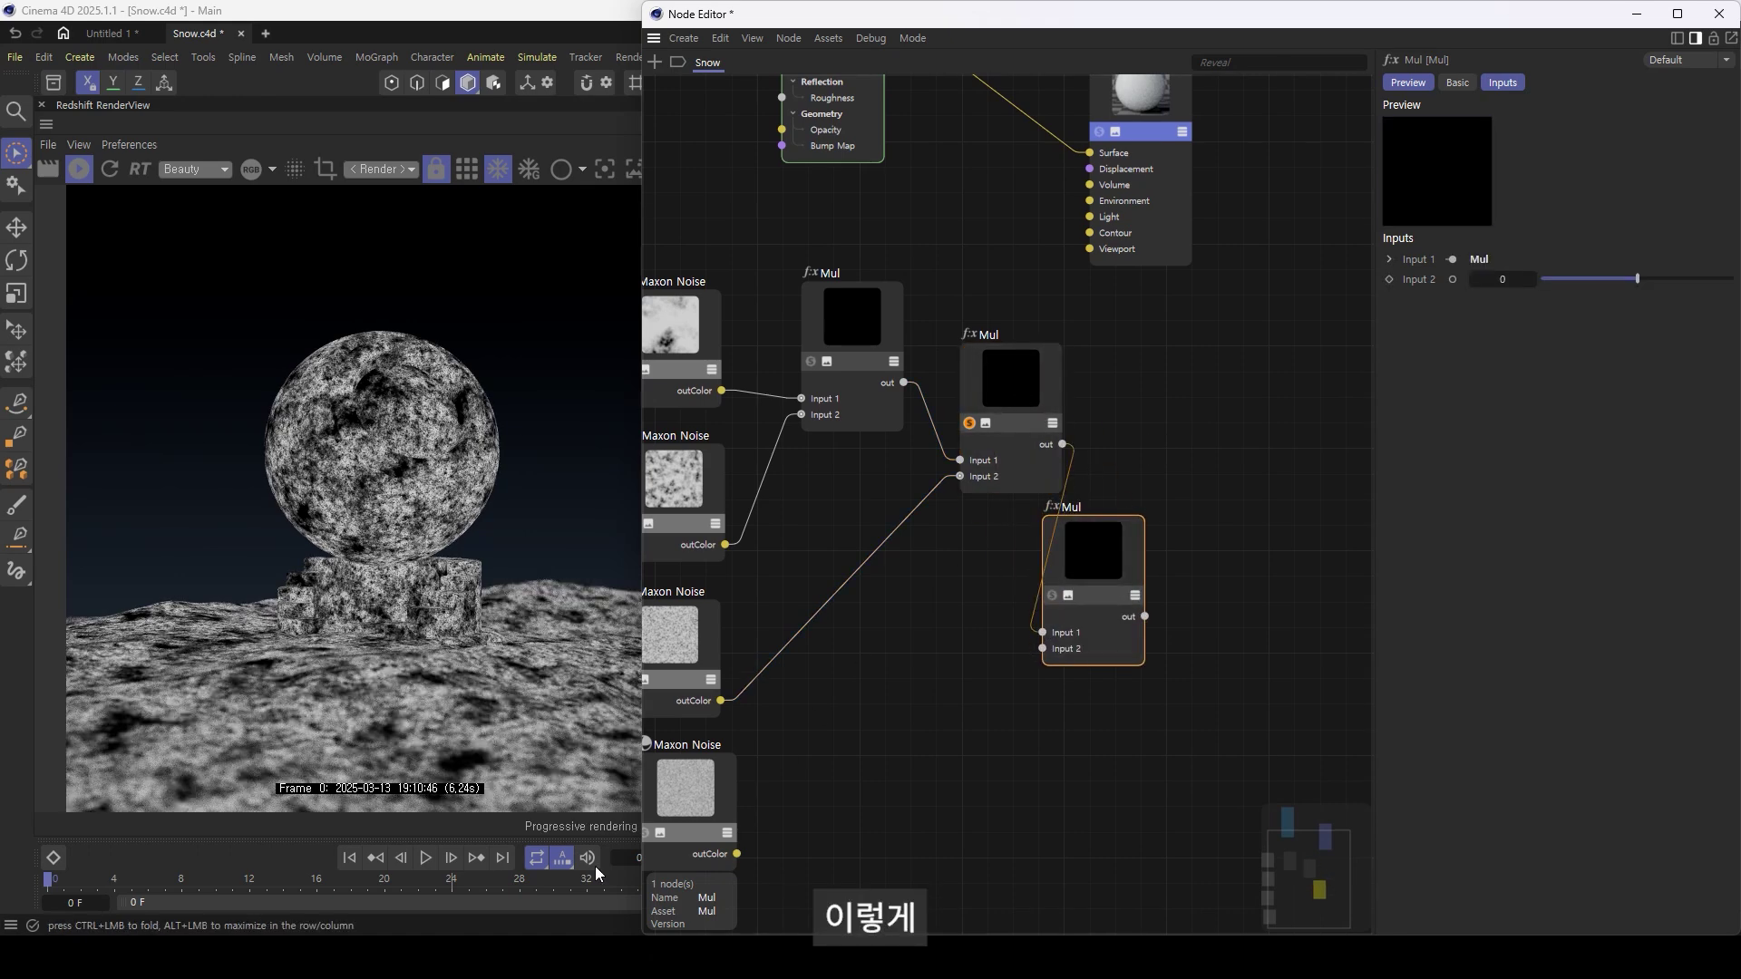
pyautogui.moveTo(735, 854); pyautogui.dragTo(1043, 648)
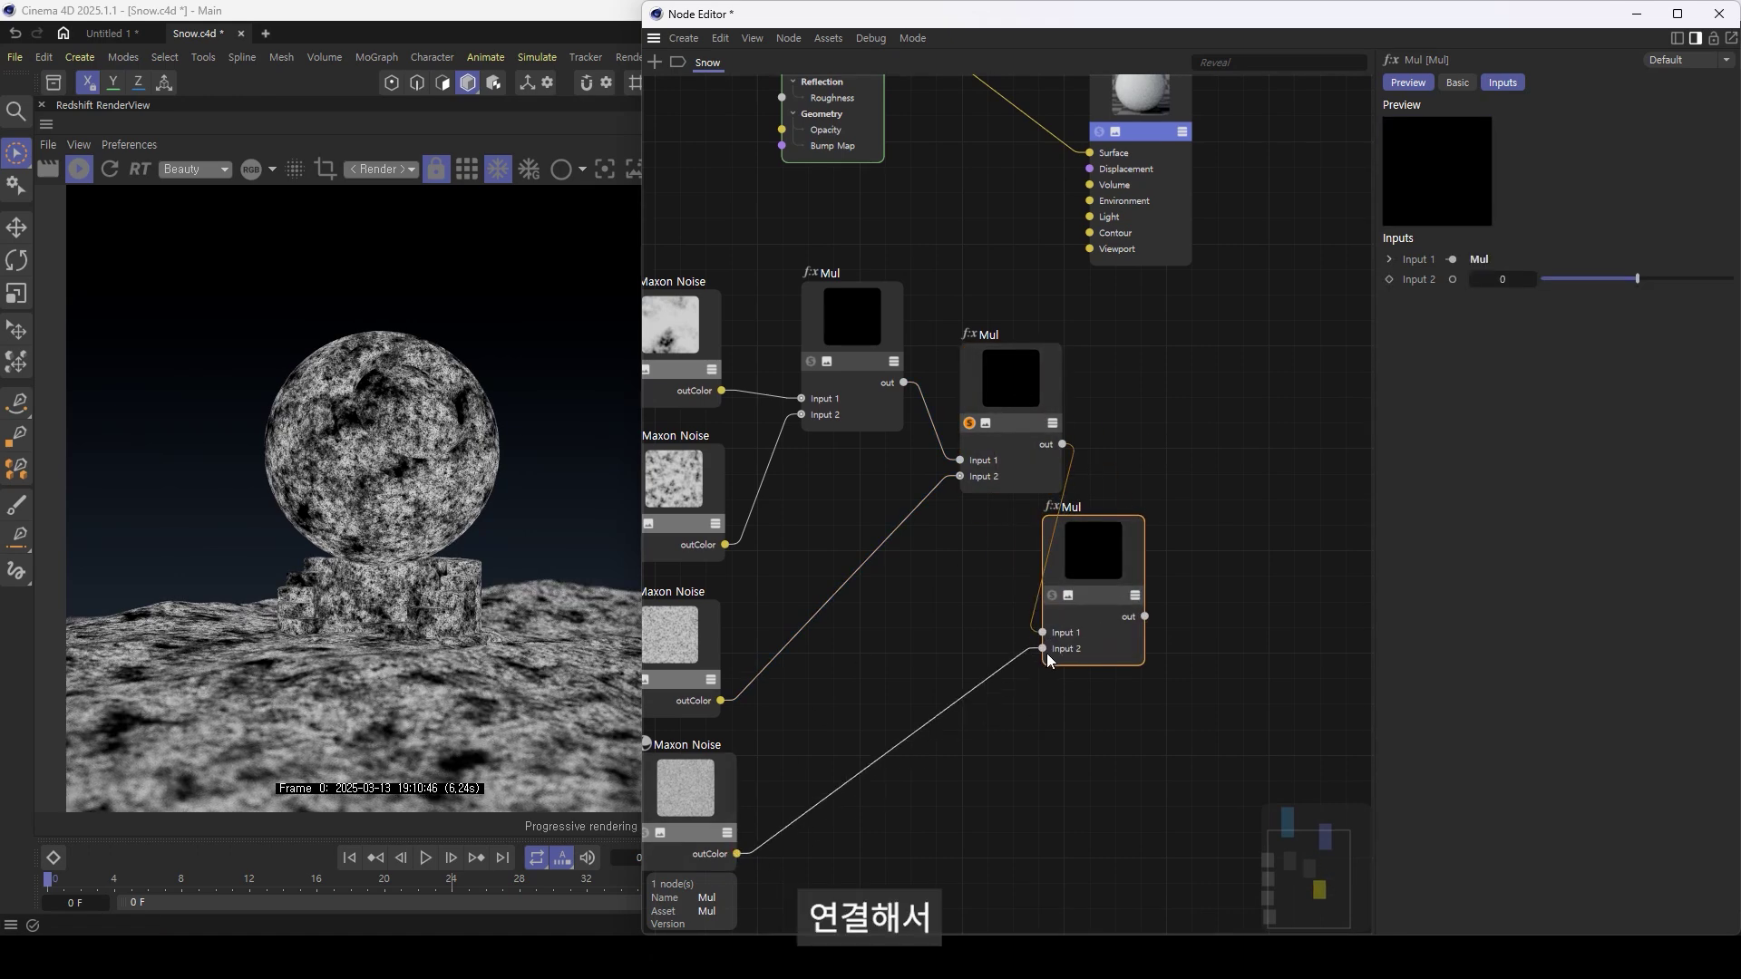
pyautogui.scroll(-3, 895, 656)
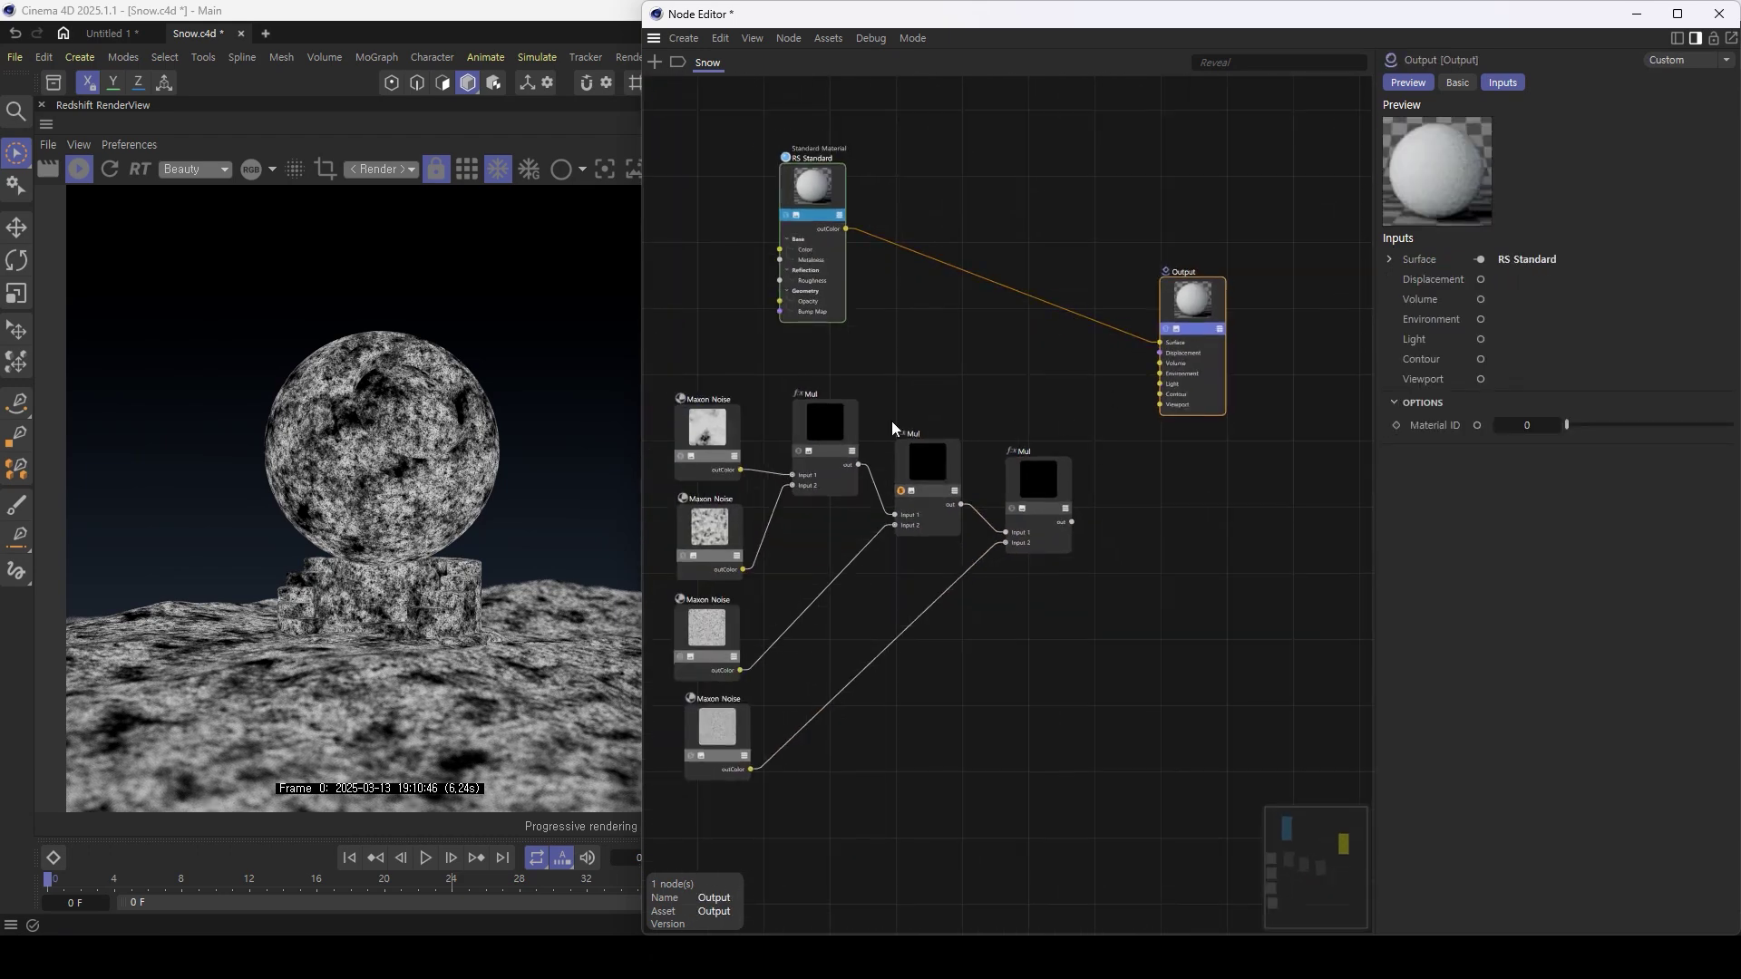
# - Add a Displacement node to the Snow graph beside the last Mul
pyautogui.moveTo(1059, 504)
pyautogui.mouseDown()
pyautogui.moveTo(997, 648)
pyautogui.moveTo(1036, 540)
pyautogui.moveTo(1162, 352)
pyautogui.mouseUp()
pyautogui.doubleClick(1047, 466)
pyautogui.write('displacement')
pyautogui.press('Return')
# - Solo the last Mul to preview the combined four-noise product
pyautogui.click(951, 653)
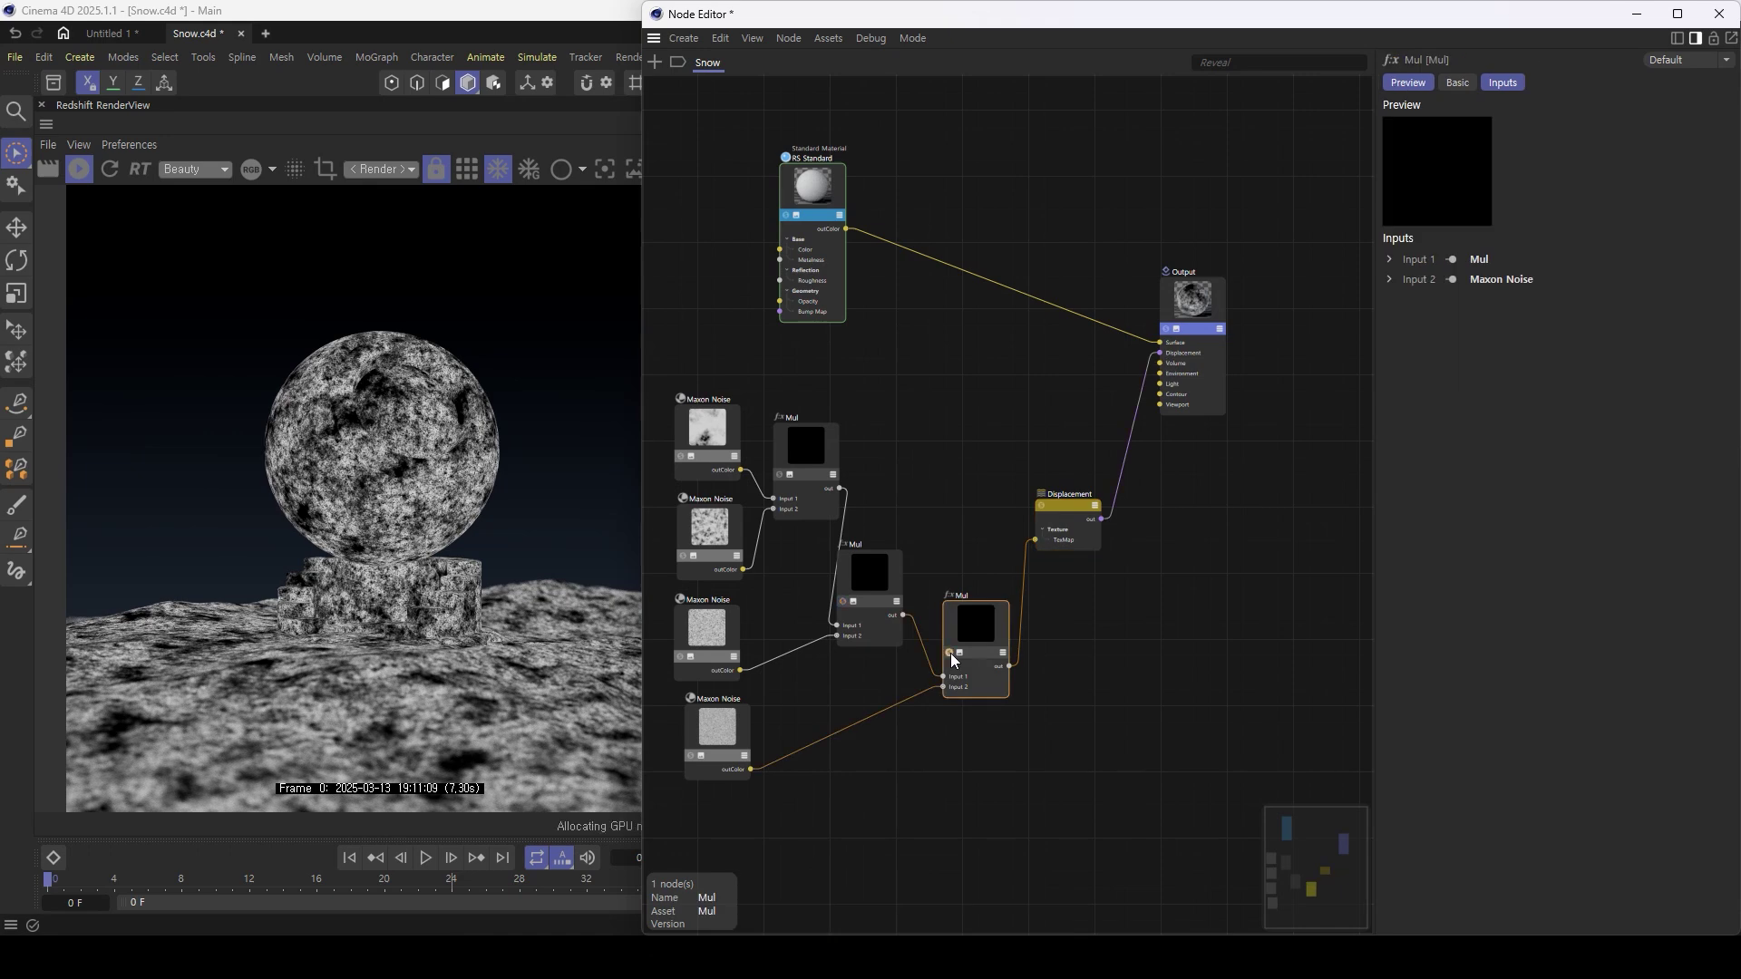
pyautogui.click(1111, 602)
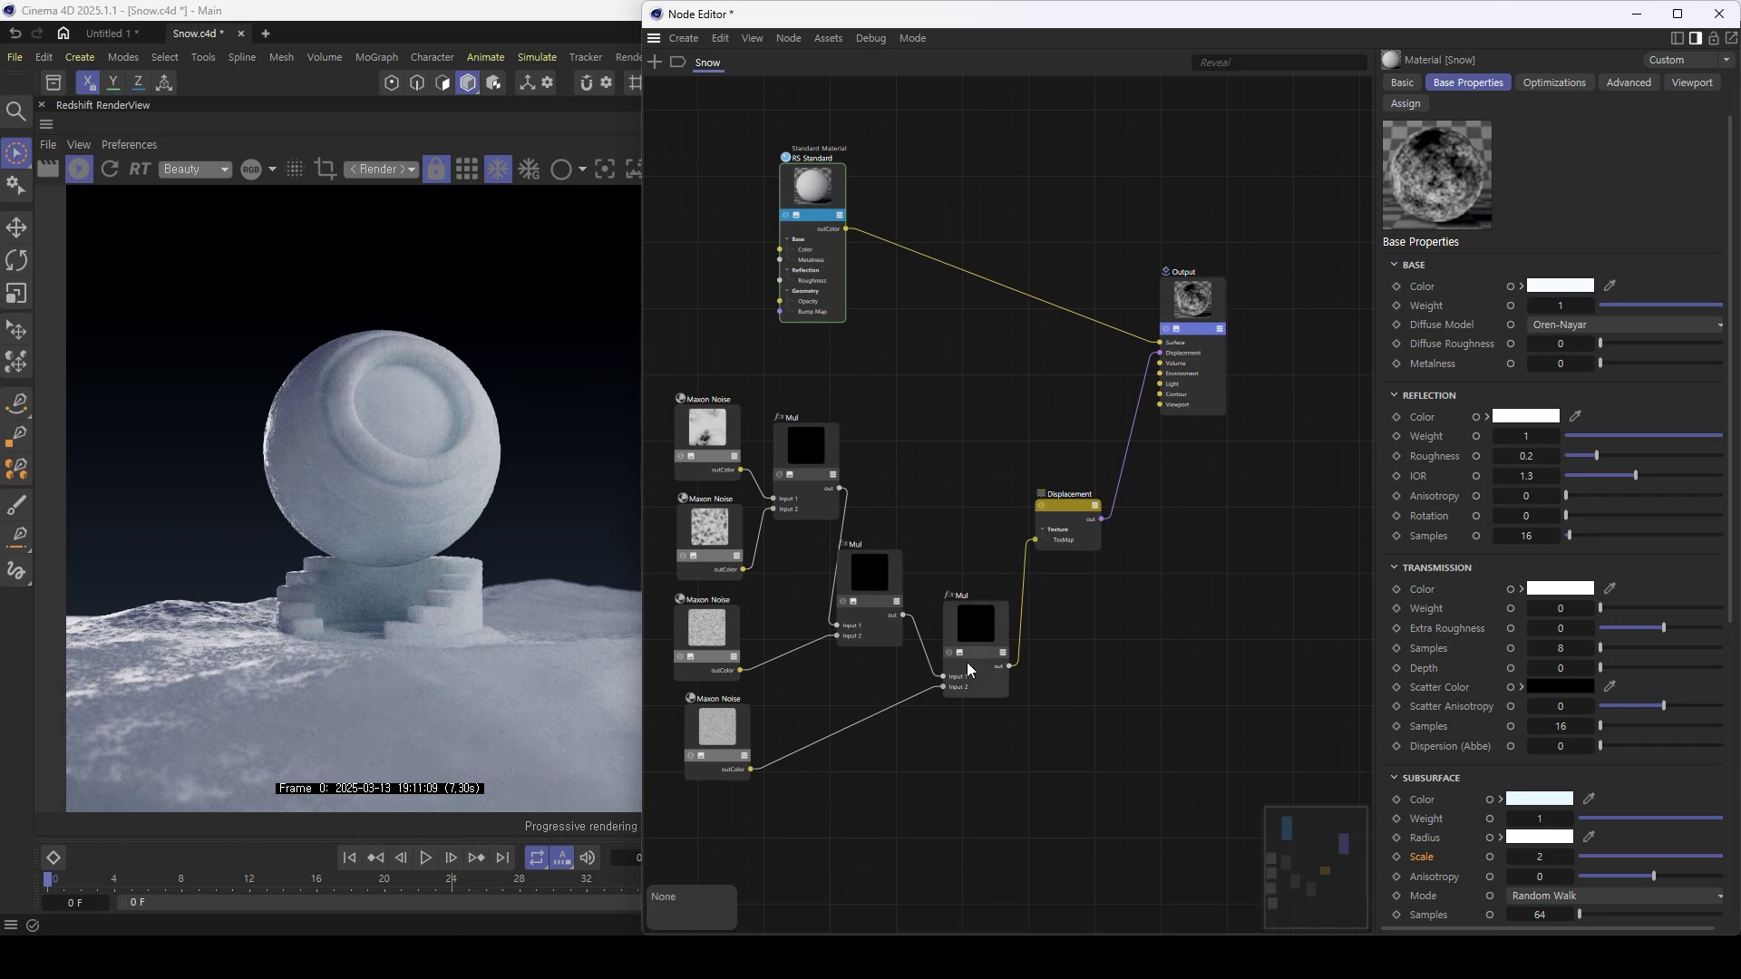
pyautogui.click(979, 616)
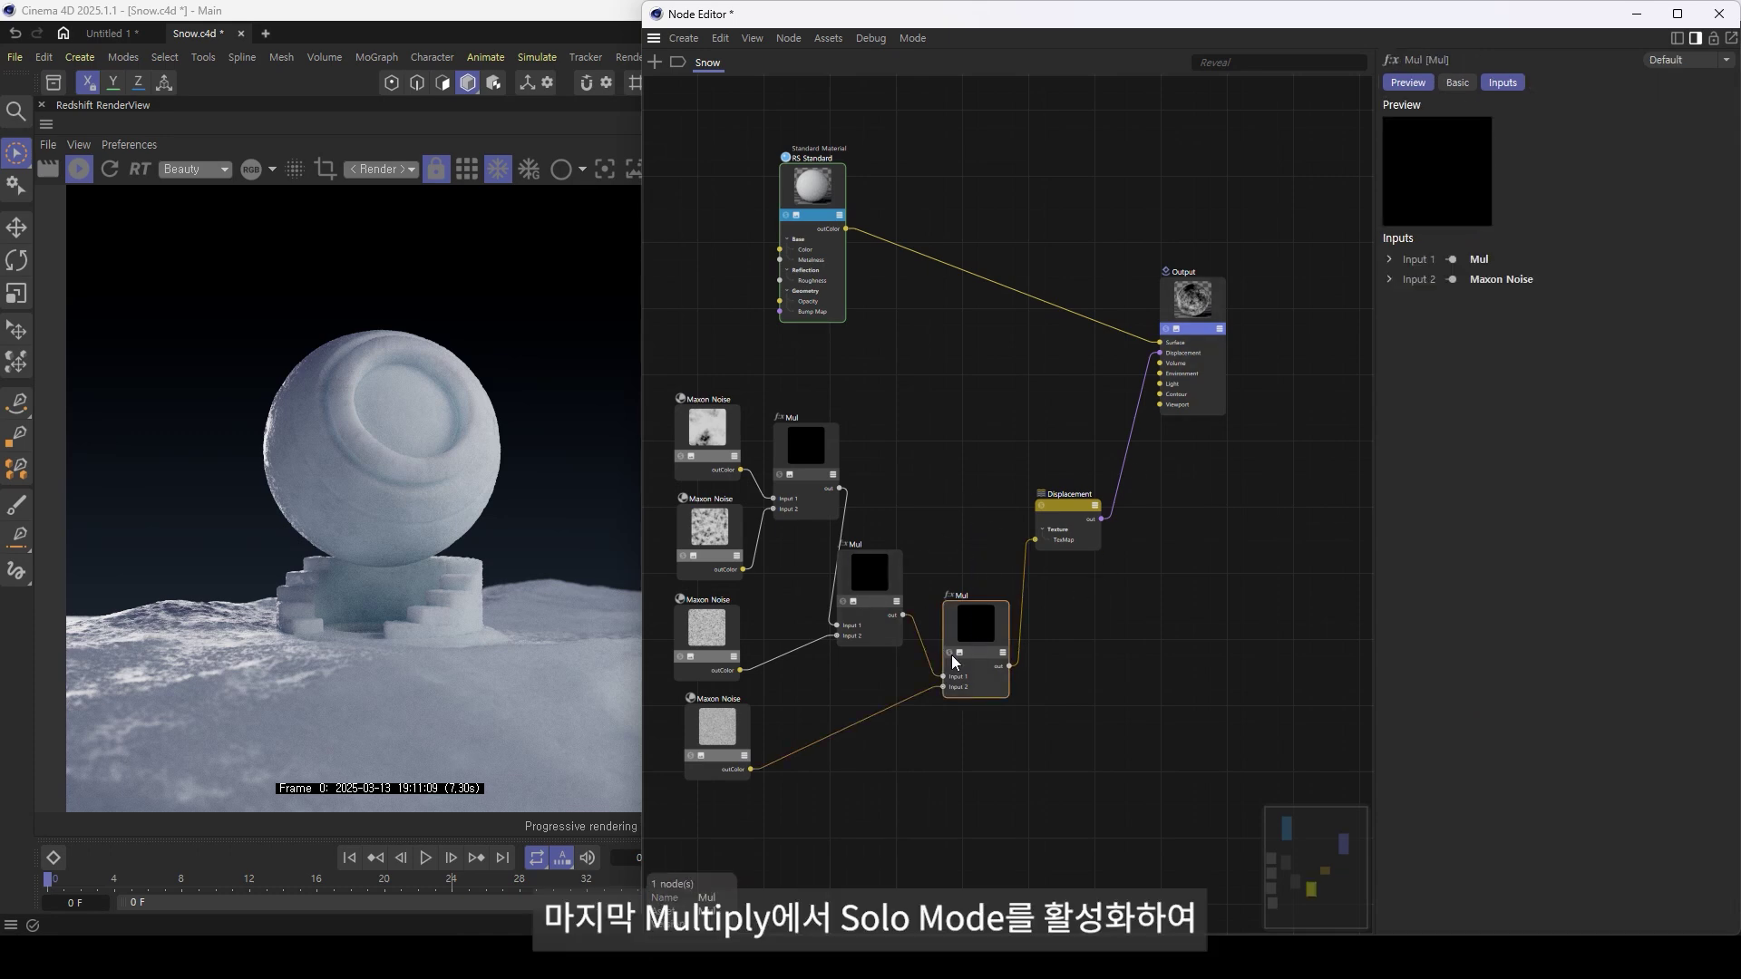
pyautogui.click(950, 653)
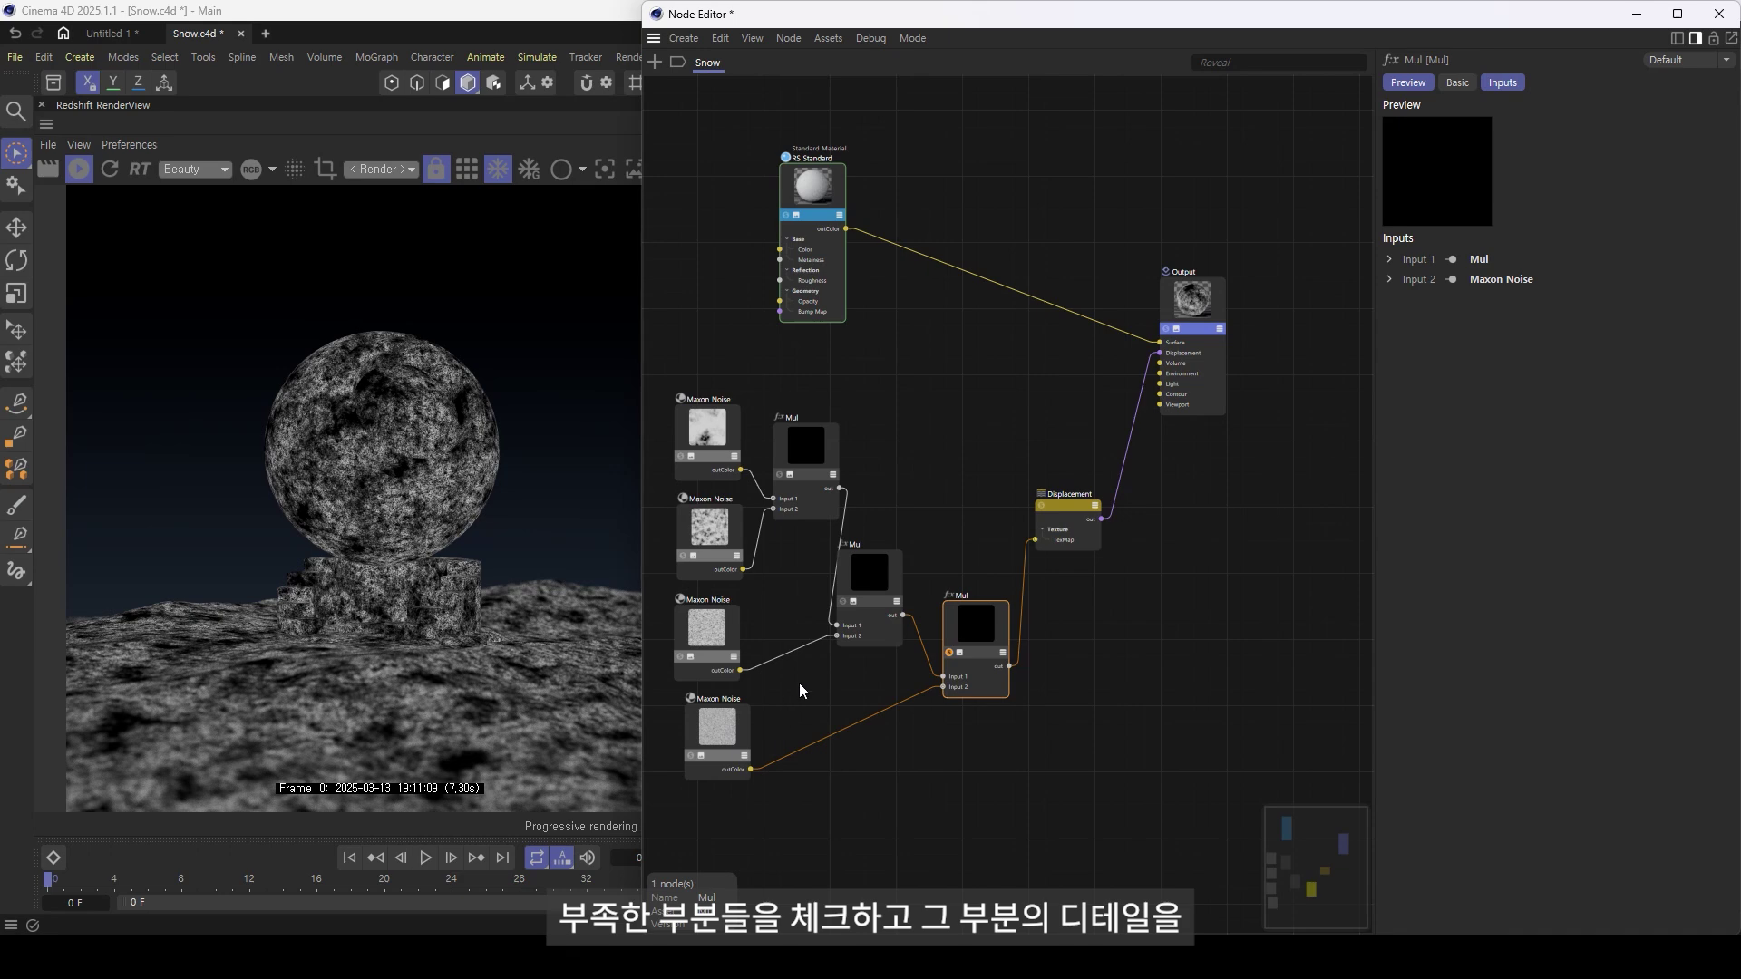
# - Raise the bottom noise's Low Clip and set the second noise's clips to 0.284–0.58
pyautogui.moveTo(798, 683); pyautogui.dragTo(712, 731)
pyautogui.moveTo(1566, 755)
pyautogui.mouseDown()
pyautogui.moveTo(1713, 755)
pyautogui.moveTo(1609, 757)
pyautogui.mouseUp()
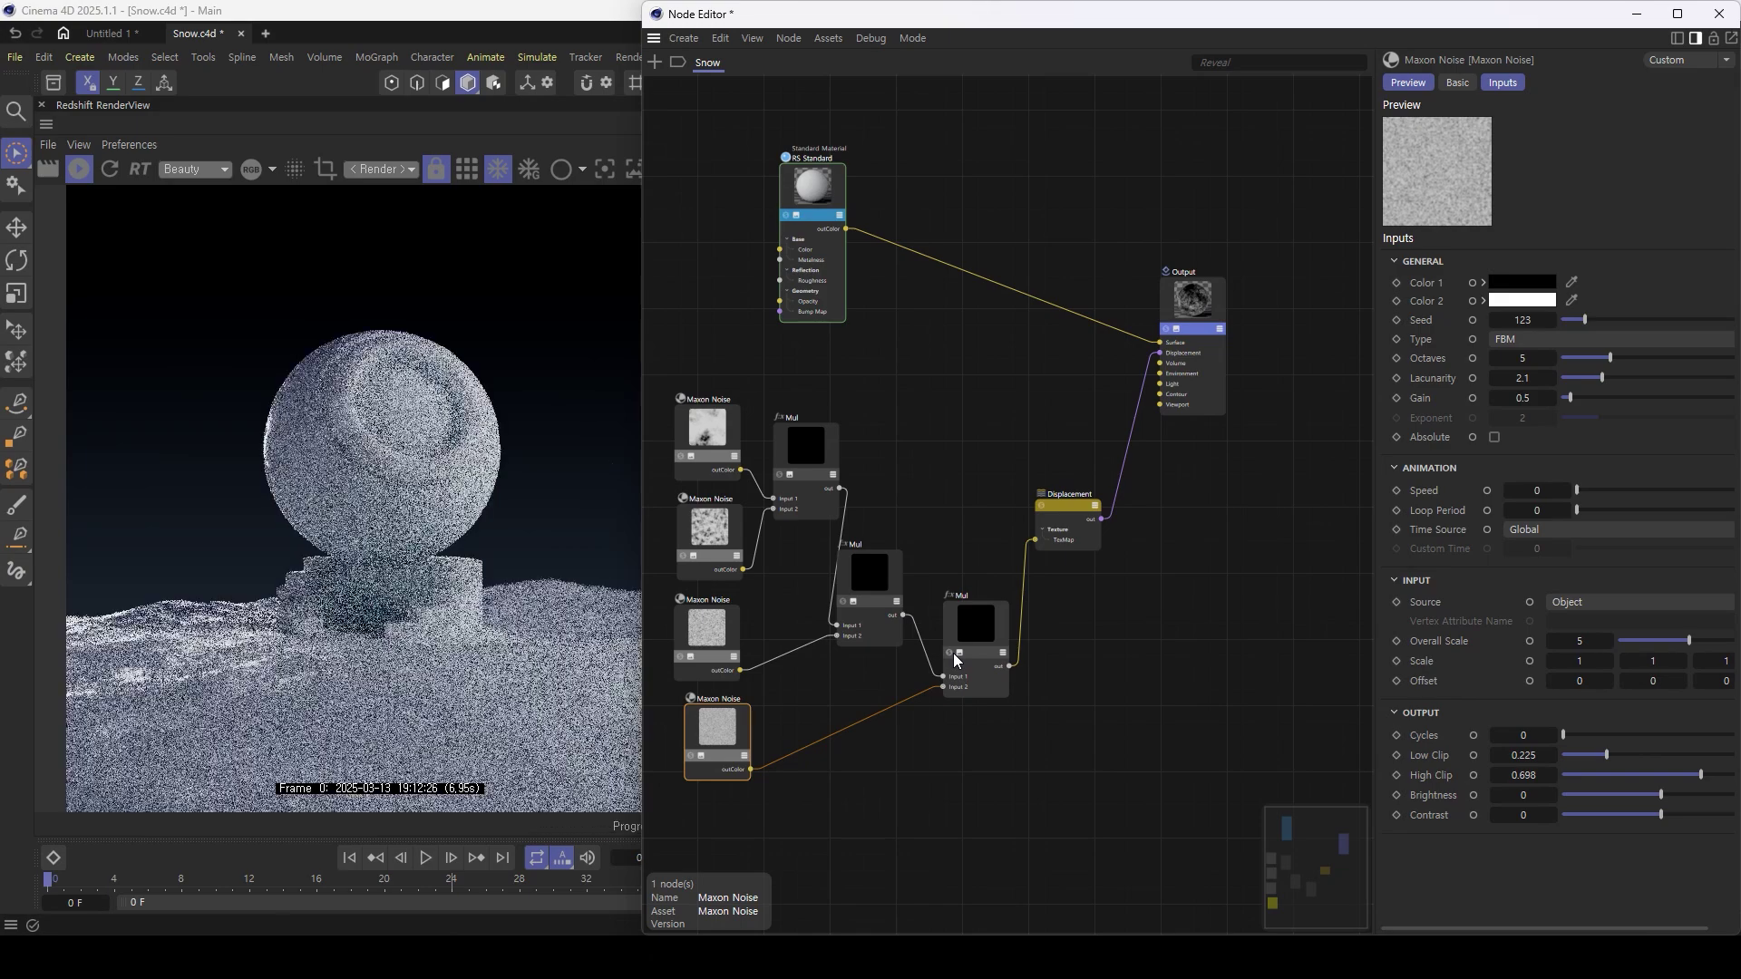
pyautogui.click(710, 526)
pyautogui.moveTo(1611, 754); pyautogui.dragTo(1617, 755)
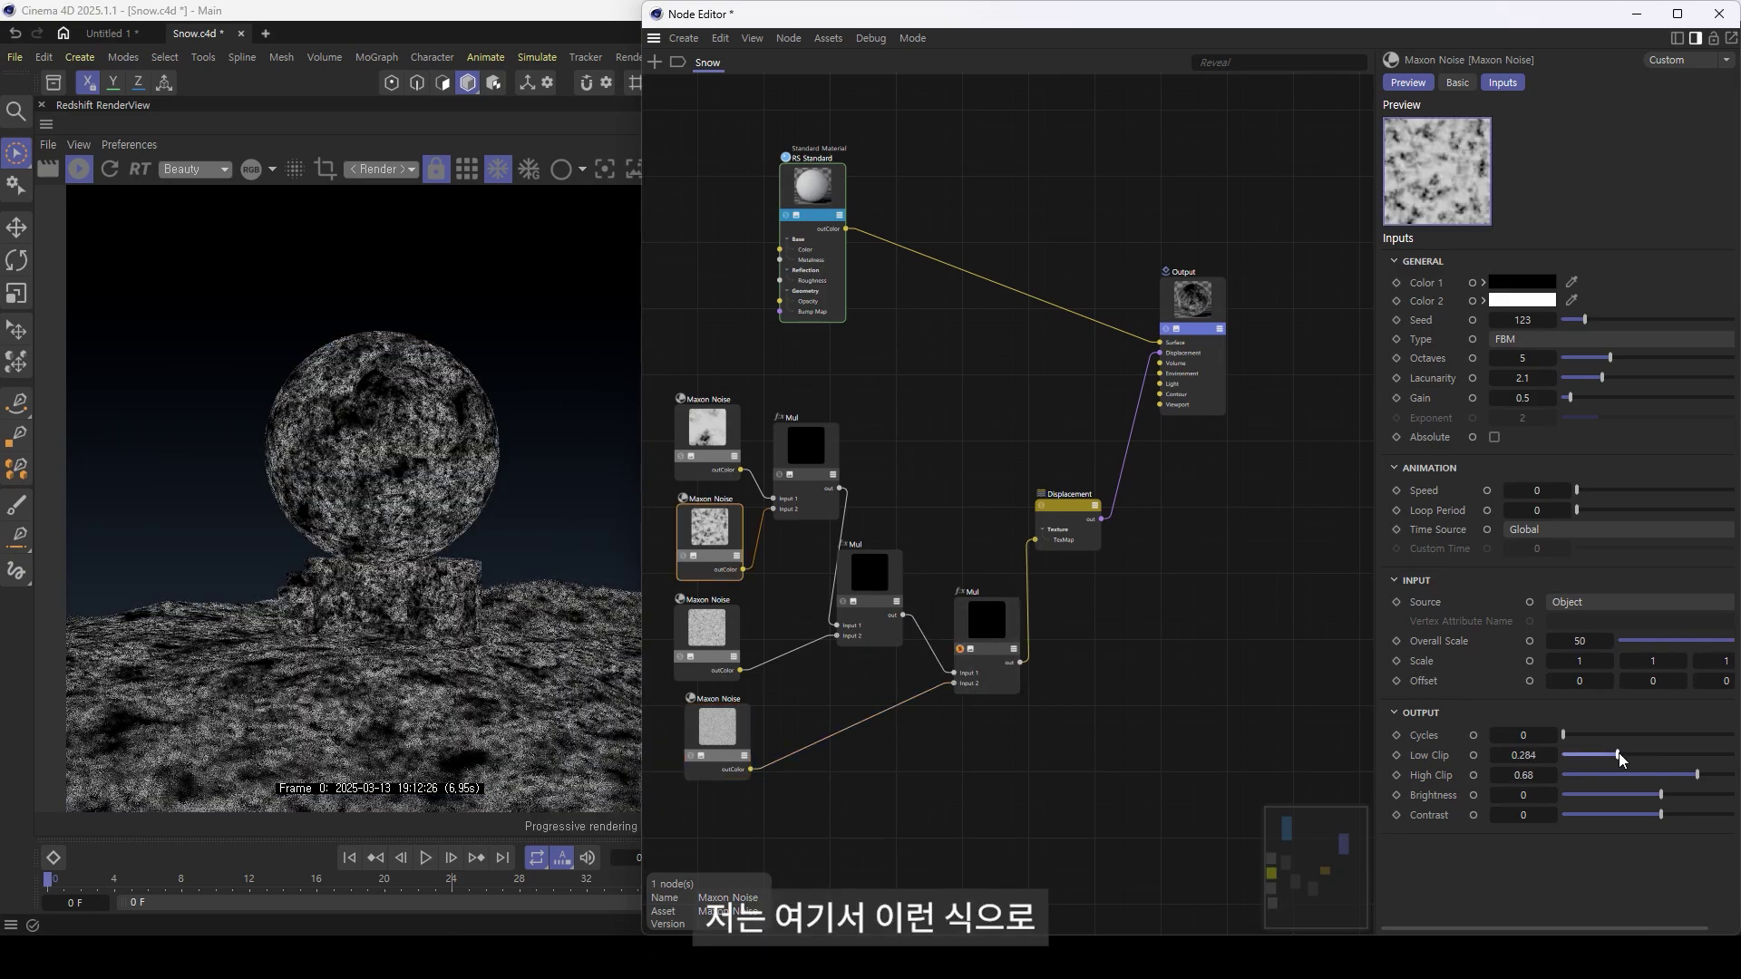
pyautogui.moveTo(1695, 778); pyautogui.dragTo(1626, 755)
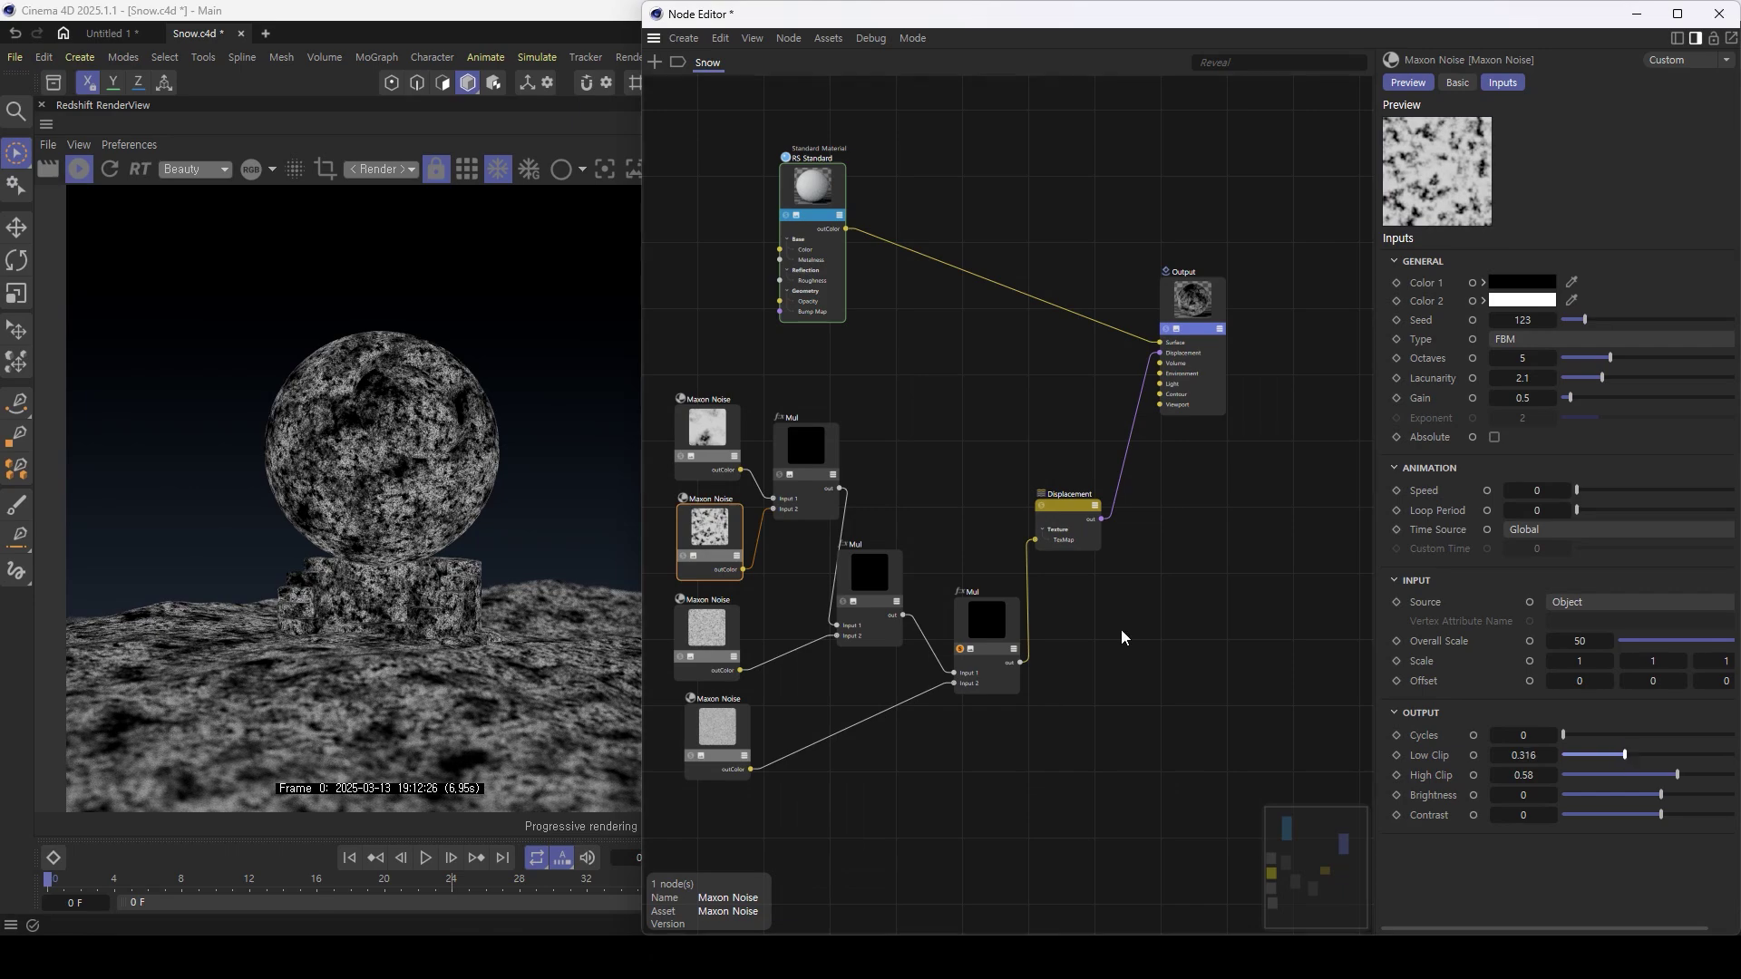
# - Narrow the remaining noise clip ranges (third 0.33–0.552) and unsolo the last Mul
pyautogui.click(708, 627)
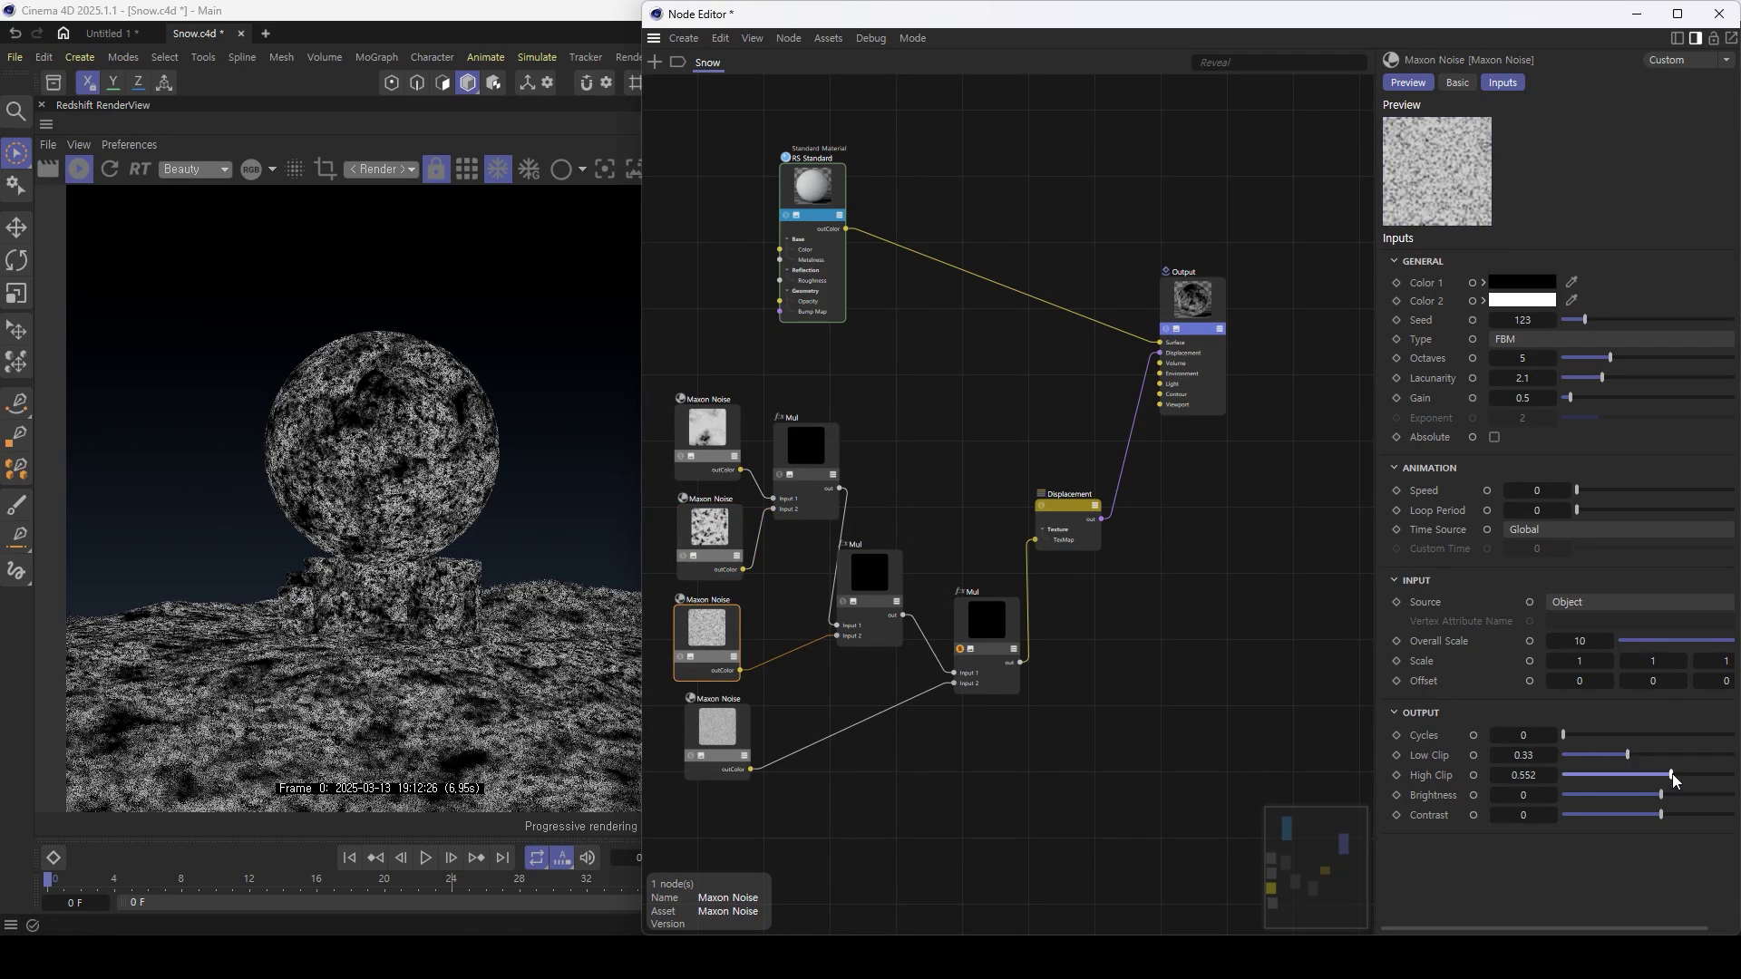
pyautogui.click(742, 728)
pyautogui.moveTo(1606, 755); pyautogui.dragTo(1678, 776)
pyautogui.click(962, 644)
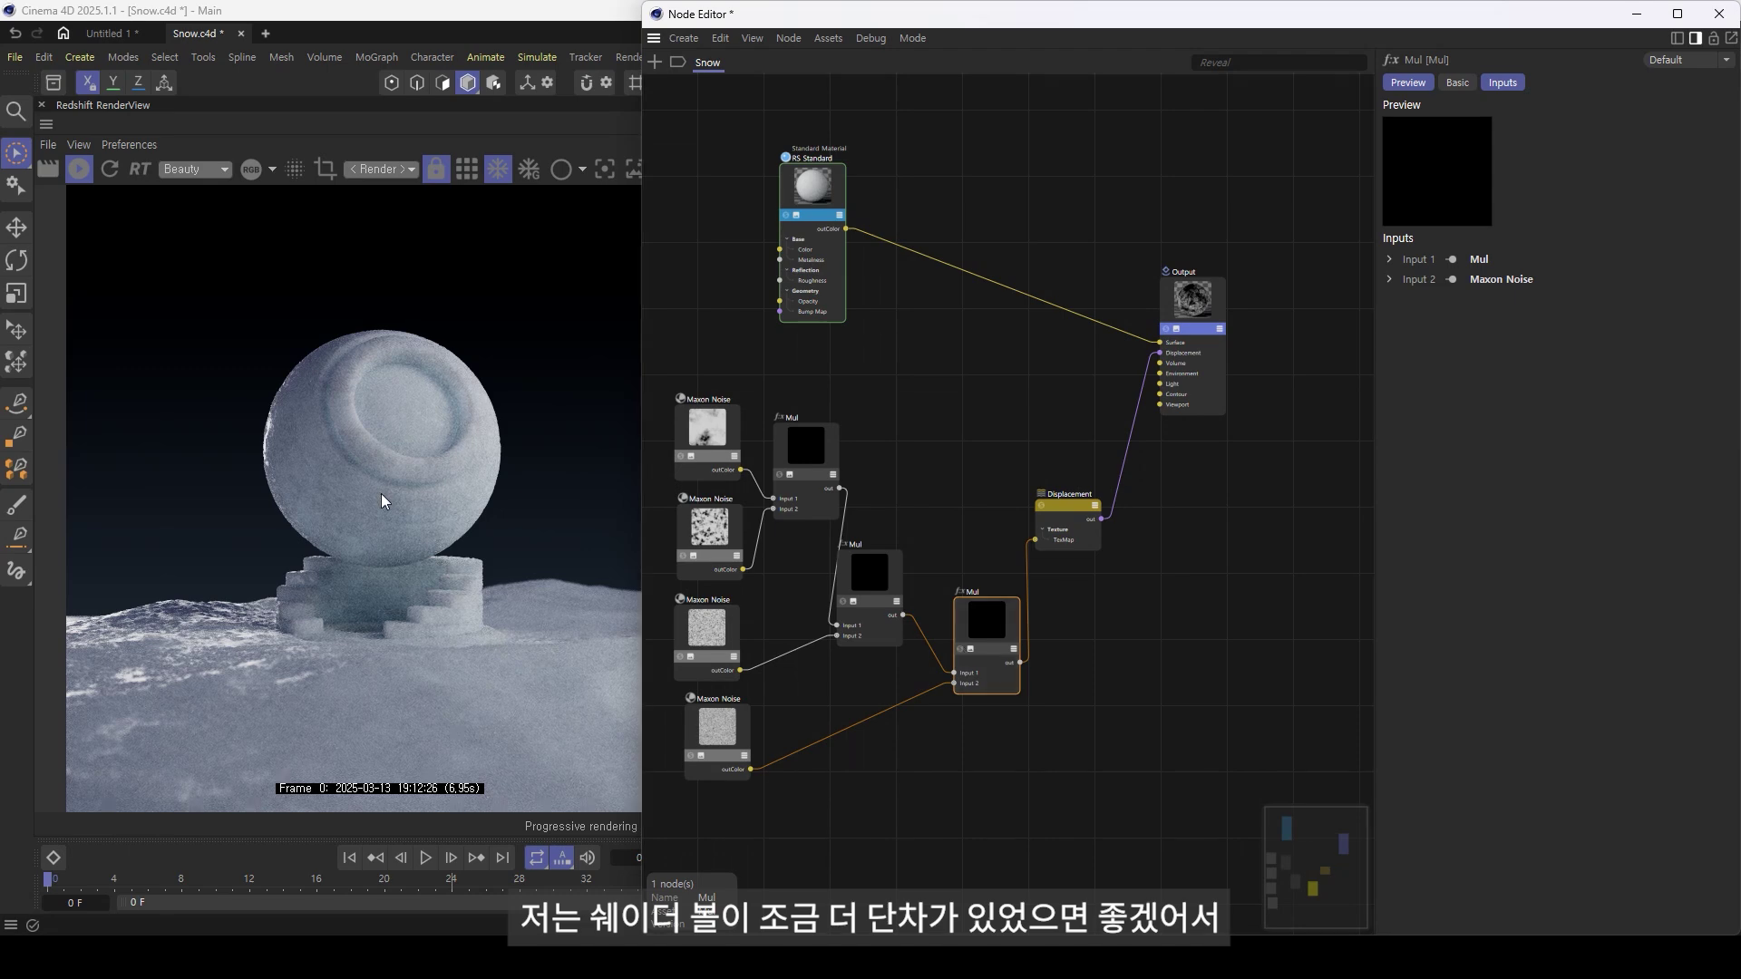
# - Lower the two landscapes' Redshift tag Displacement Scale from 3 to about 1
pyautogui.moveTo(1553, 14); pyautogui.dragTo(1516, 567)
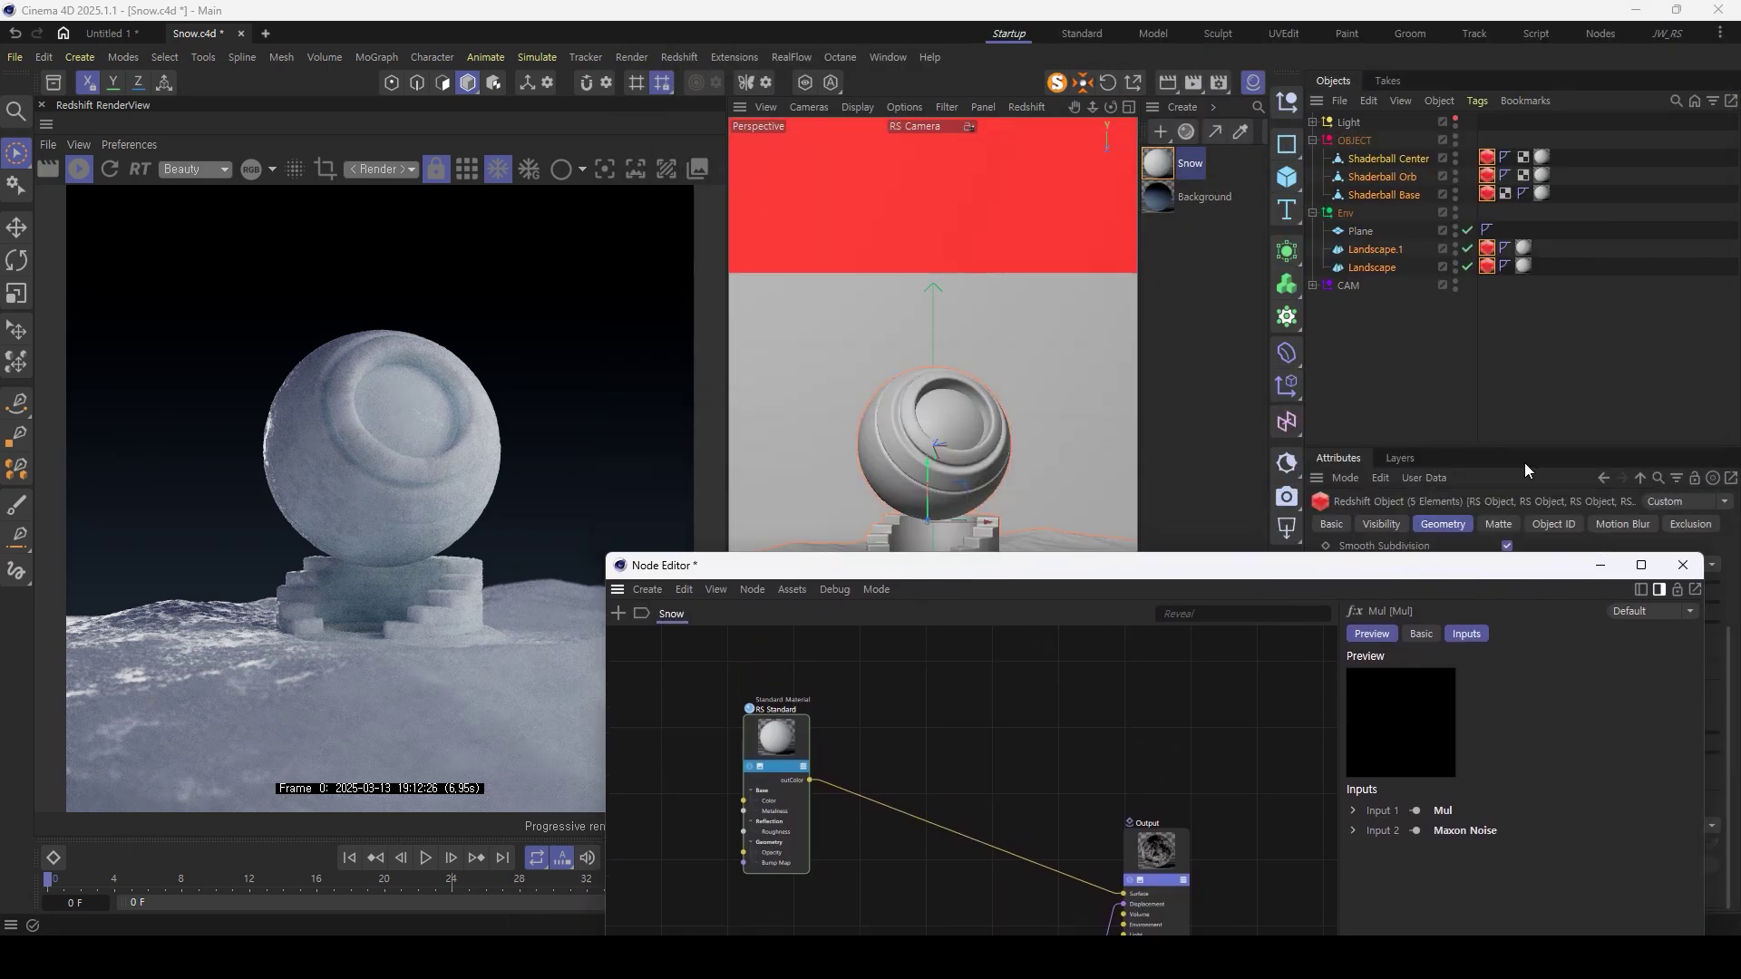
pyautogui.moveTo(1486, 132); pyautogui.dragTo(1495, 204)
pyautogui.click(1683, 565)
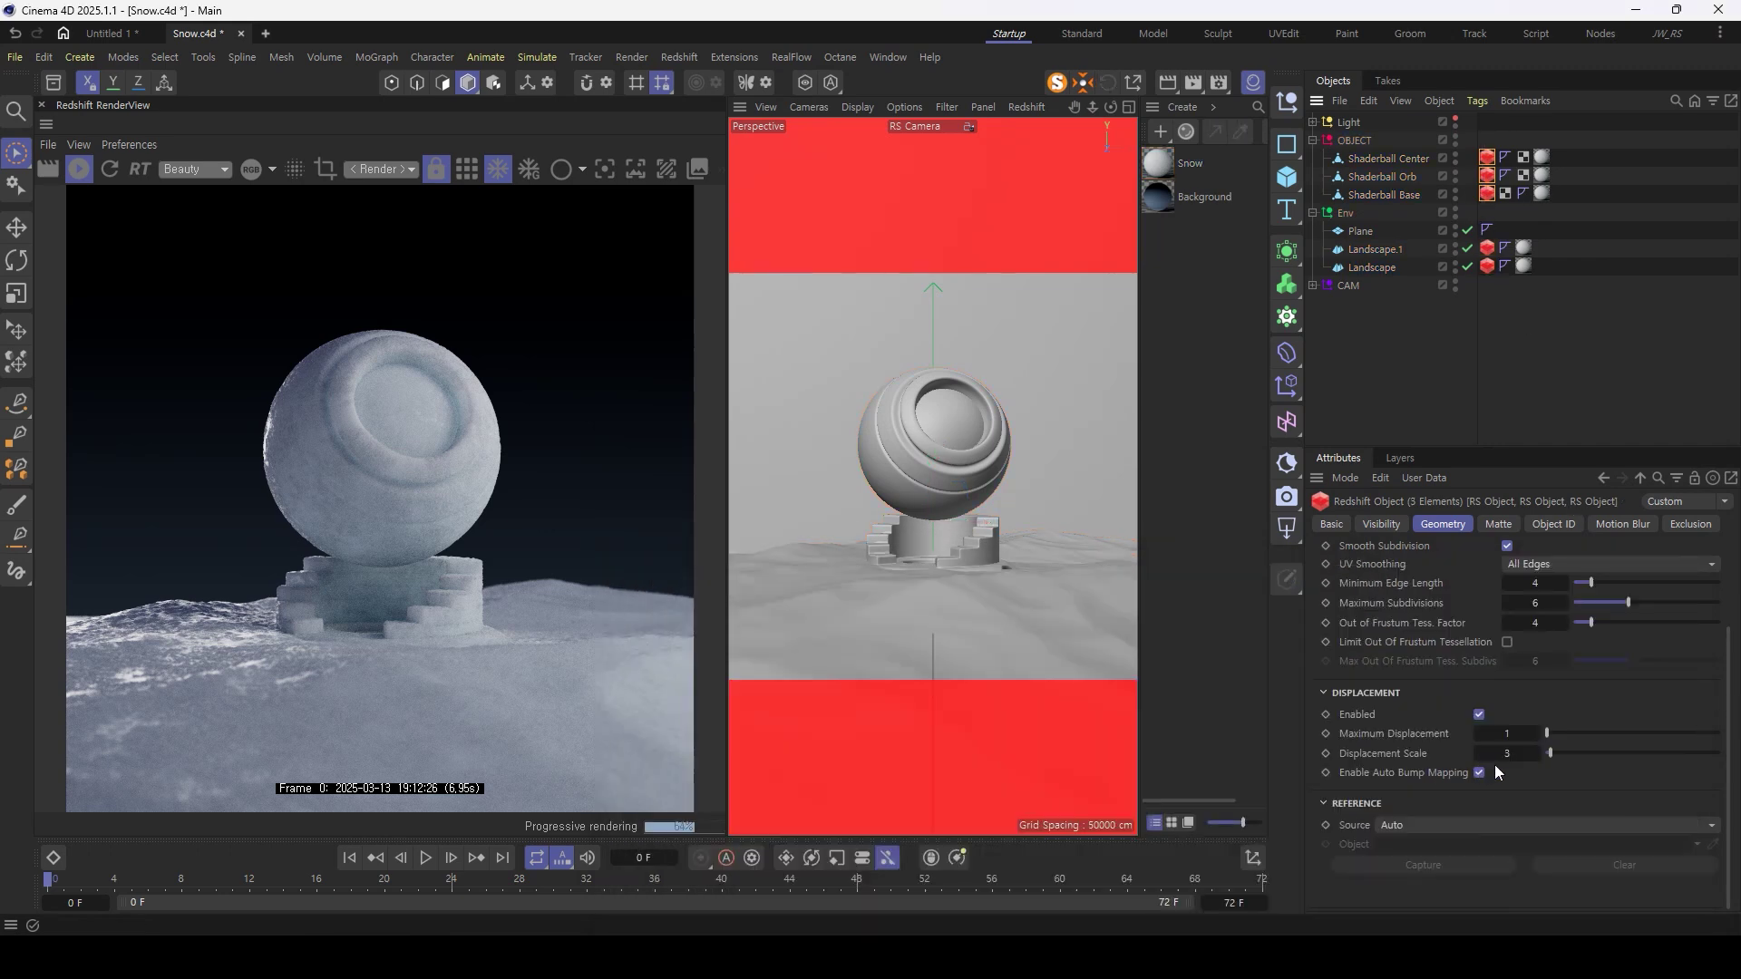
pyautogui.moveTo(1488, 246); pyautogui.dragTo(1495, 270)
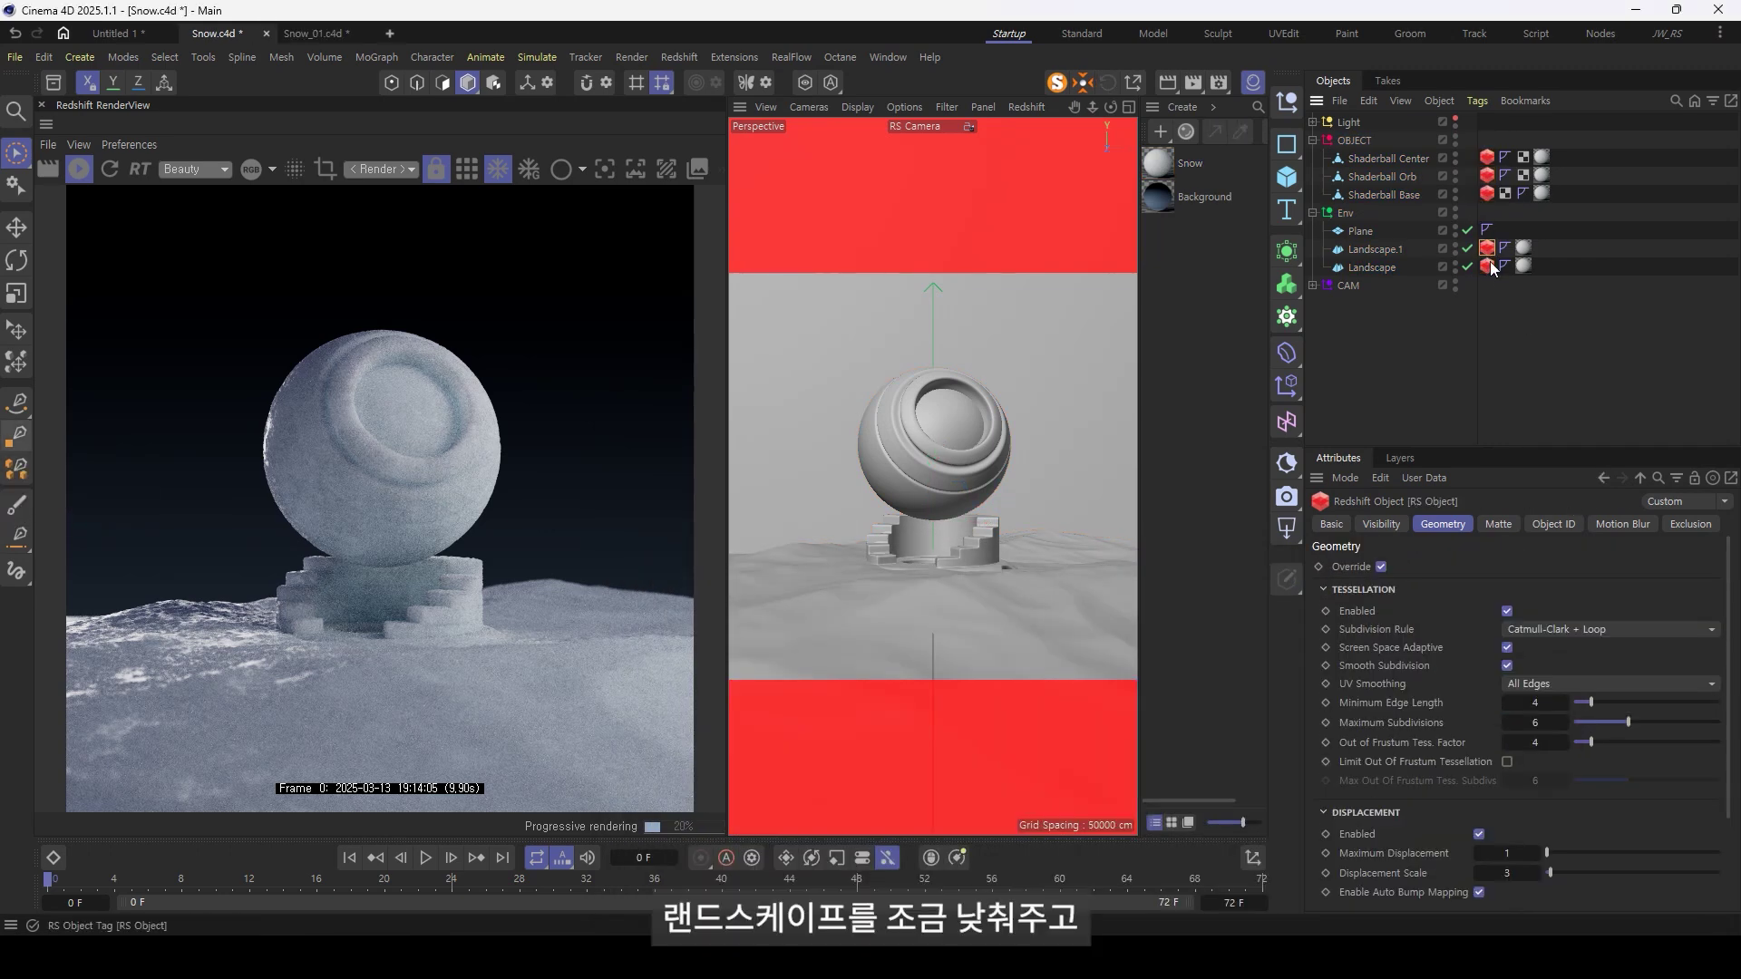
pyautogui.moveTo(1531, 873); pyautogui.dragTo(1519, 873)
pyautogui.moveTo(1486, 146); pyautogui.dragTo(1495, 201)
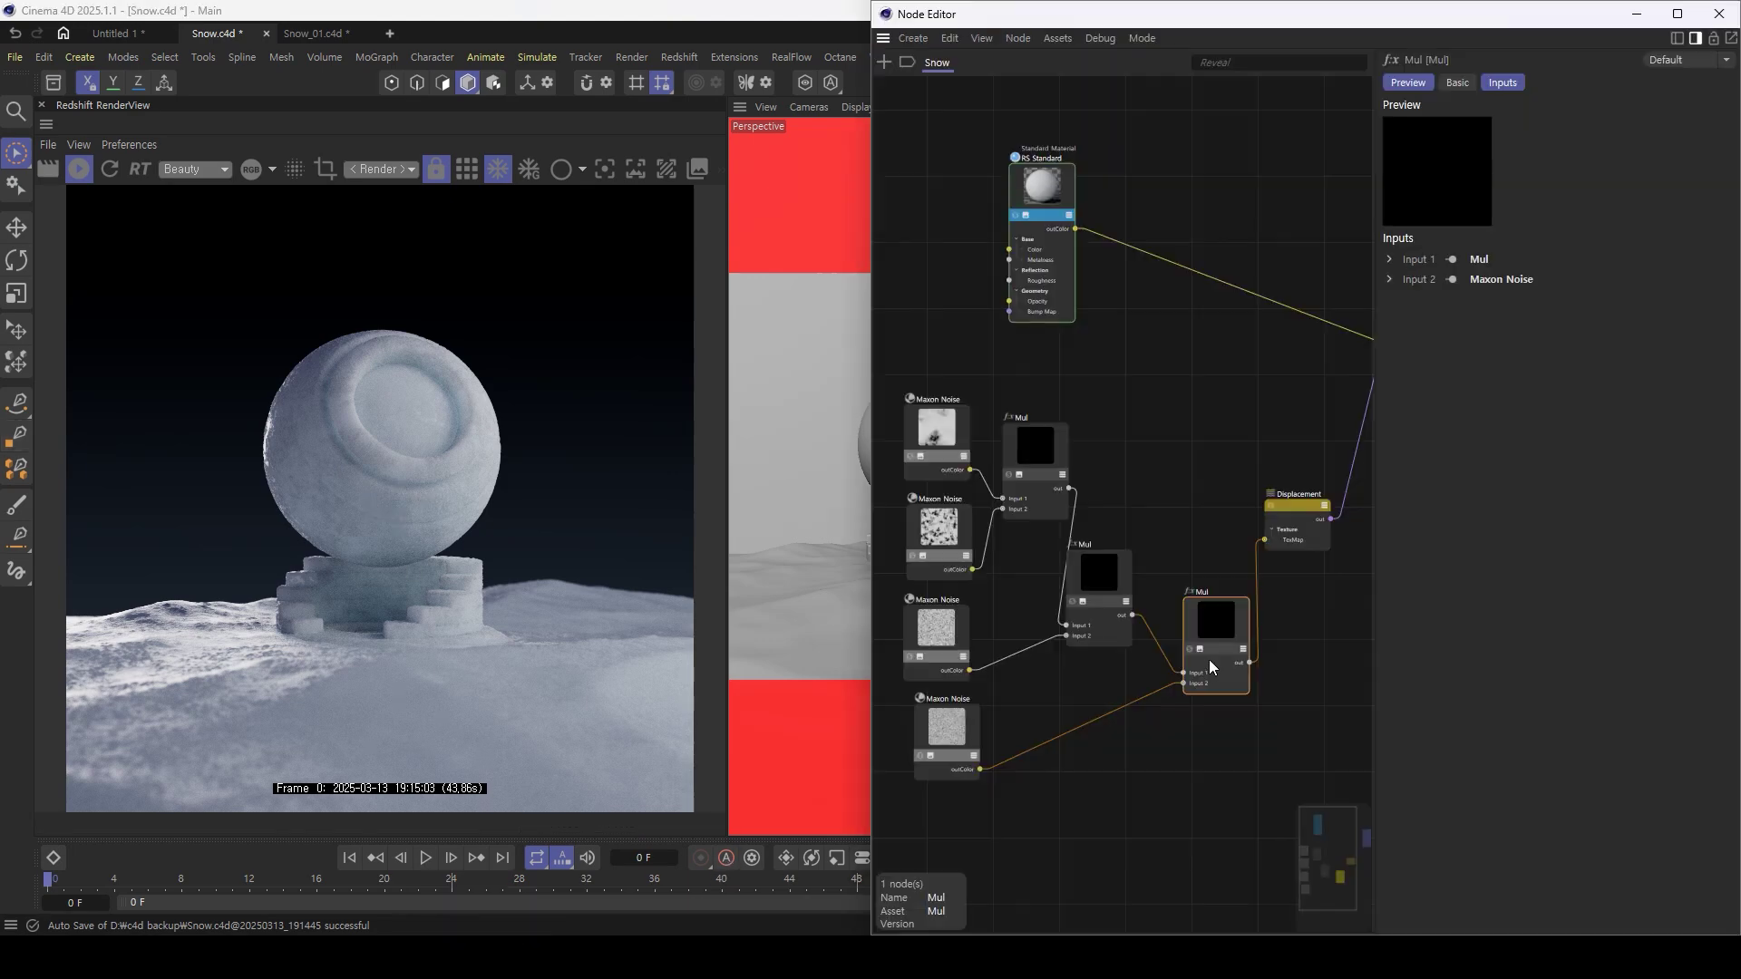
pyautogui.click(1190, 648)
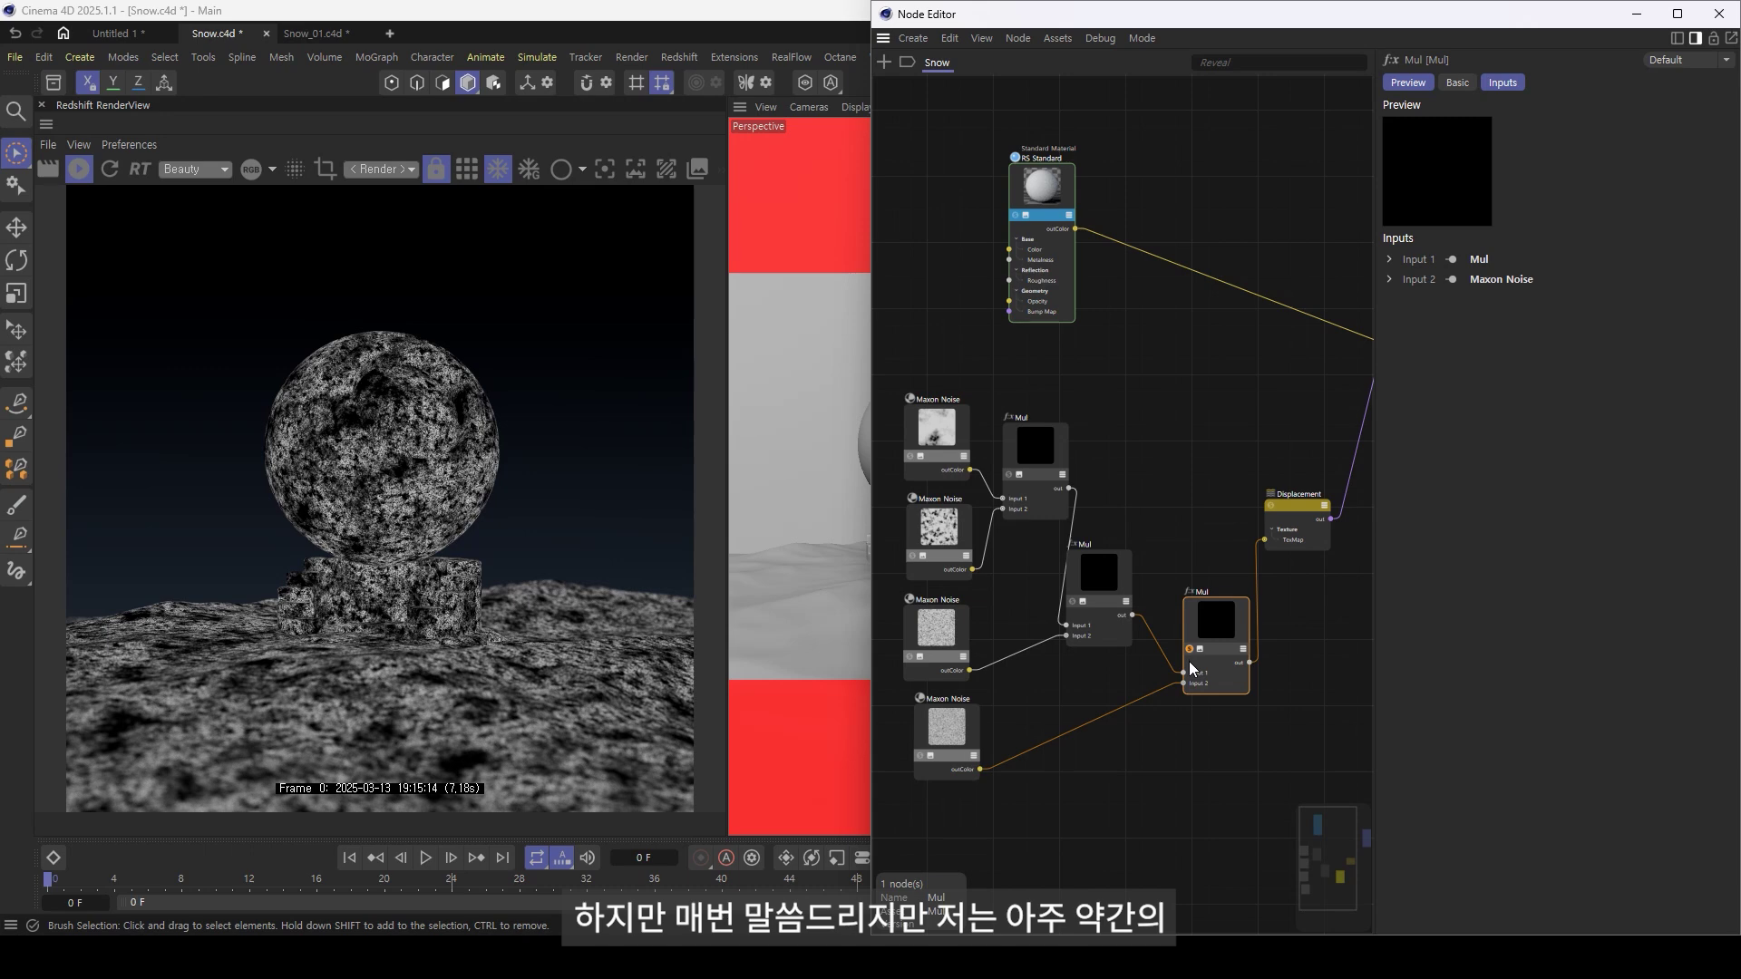
pyautogui.click(1188, 648)
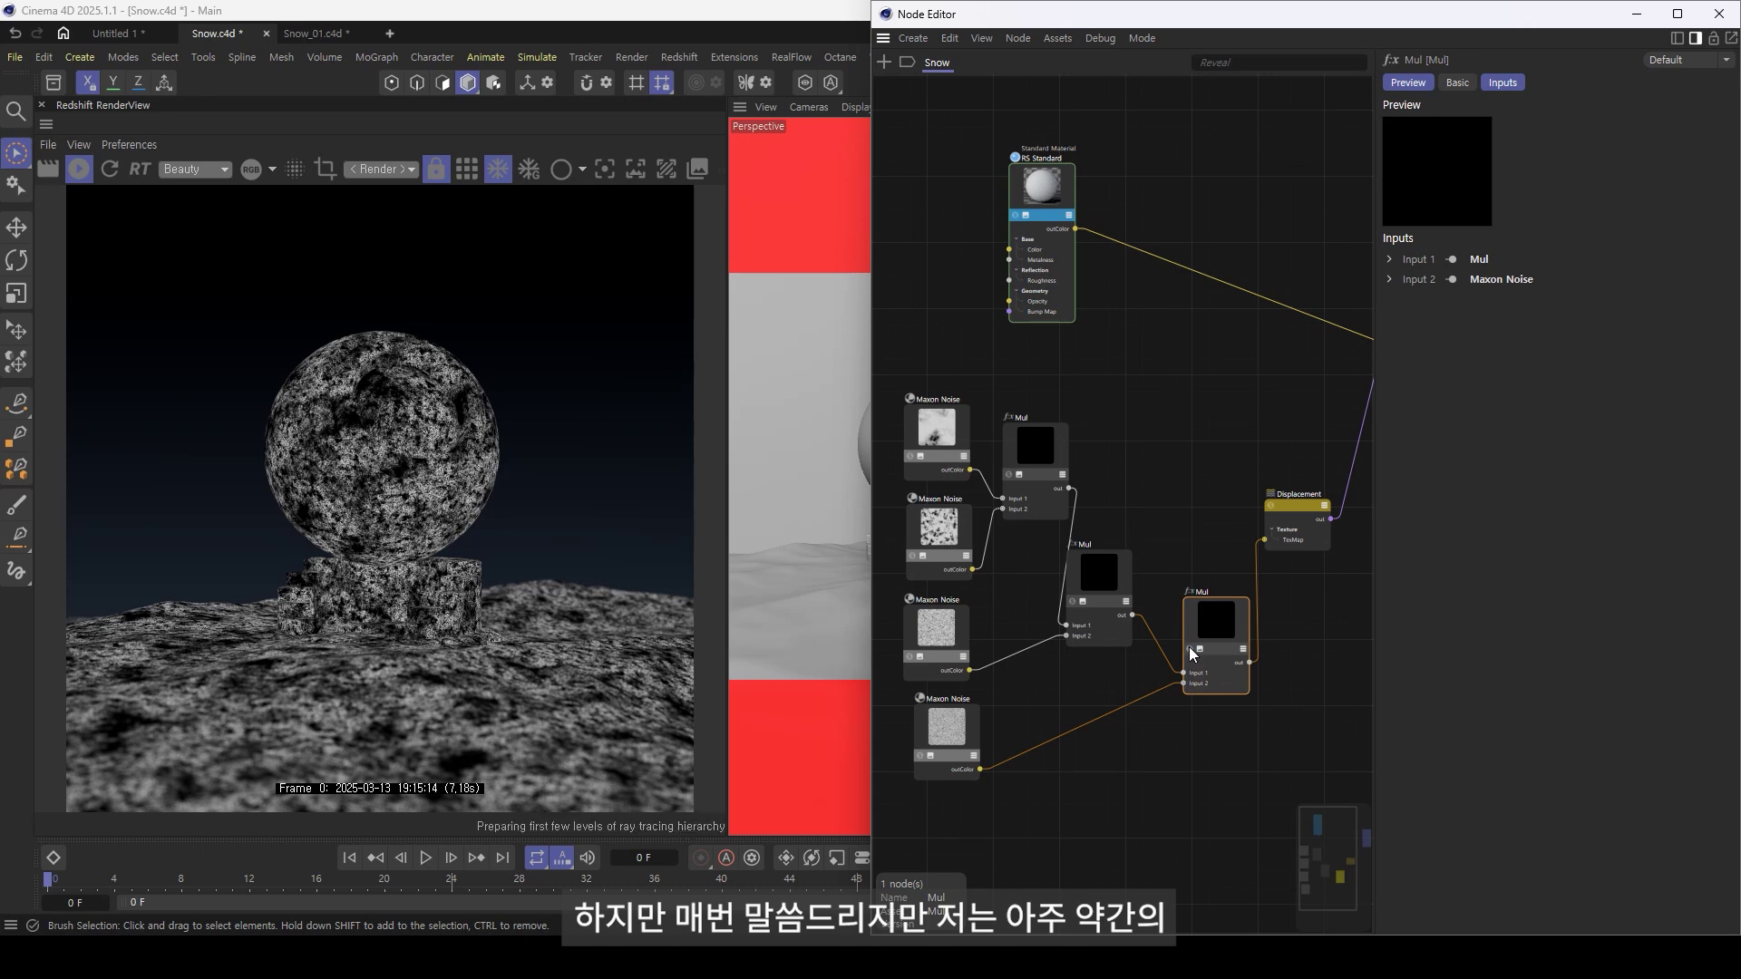